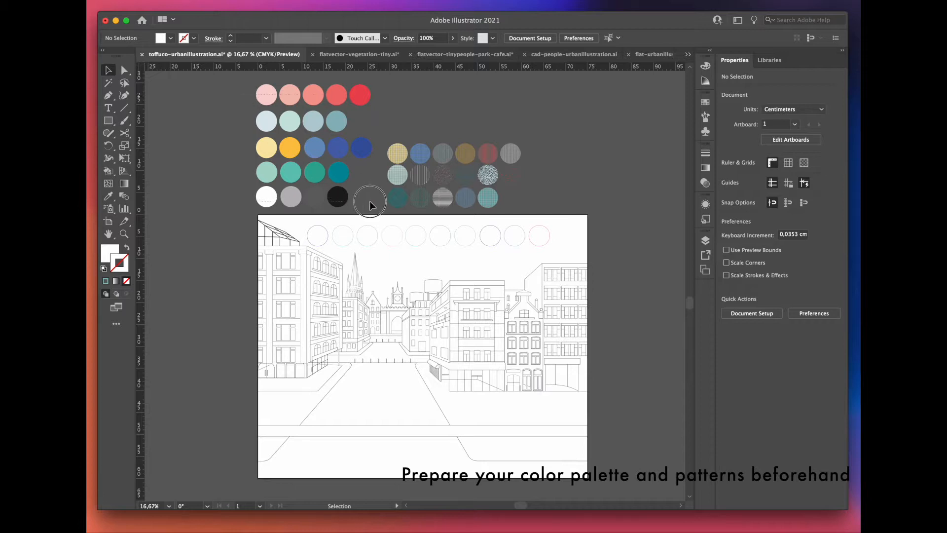
Step: Check the prepared pattern swatches and confirm by selection that each building is its own group
click(504, 168)
click(395, 201)
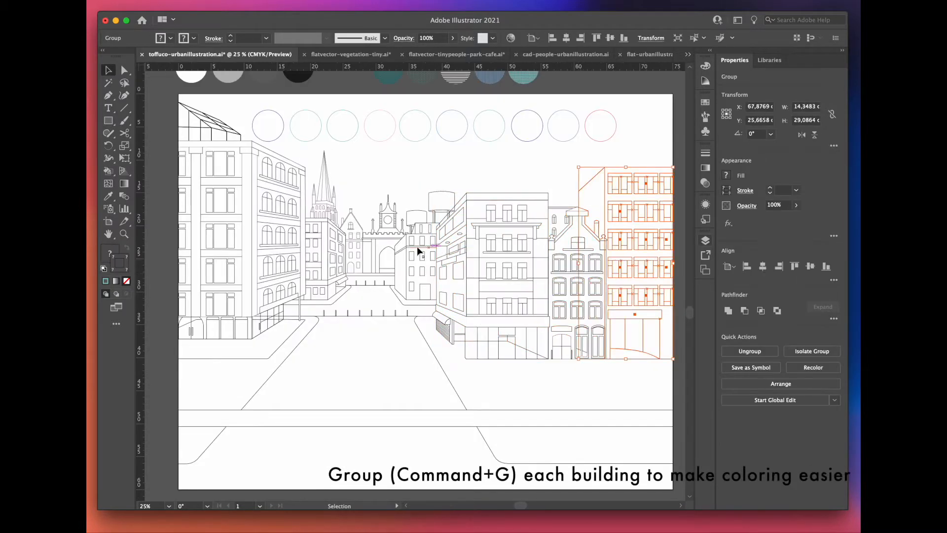
click(417, 251)
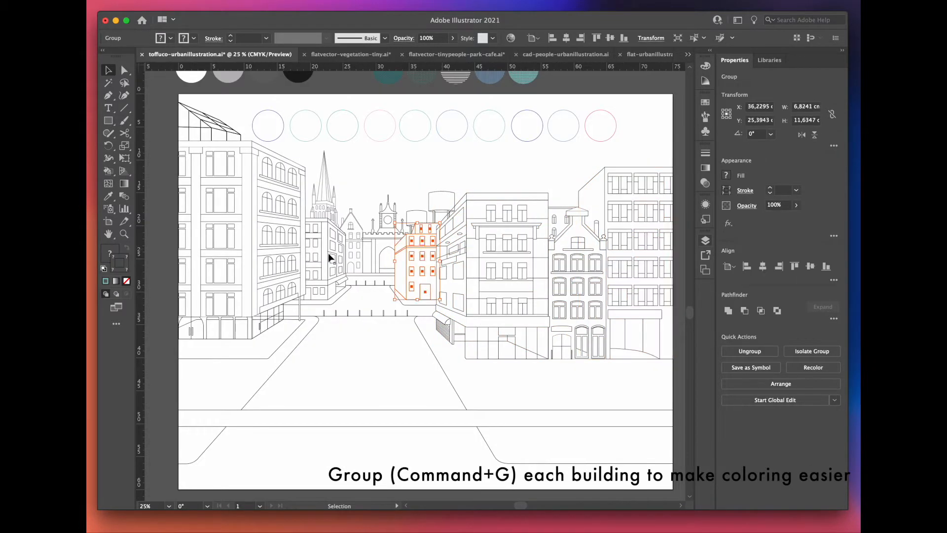
click(321, 197)
click(285, 228)
key(super+shift+a)
Step: Inspect the layer organization by hiding and reshowing Layer 2 and Layer 4
click(706, 241)
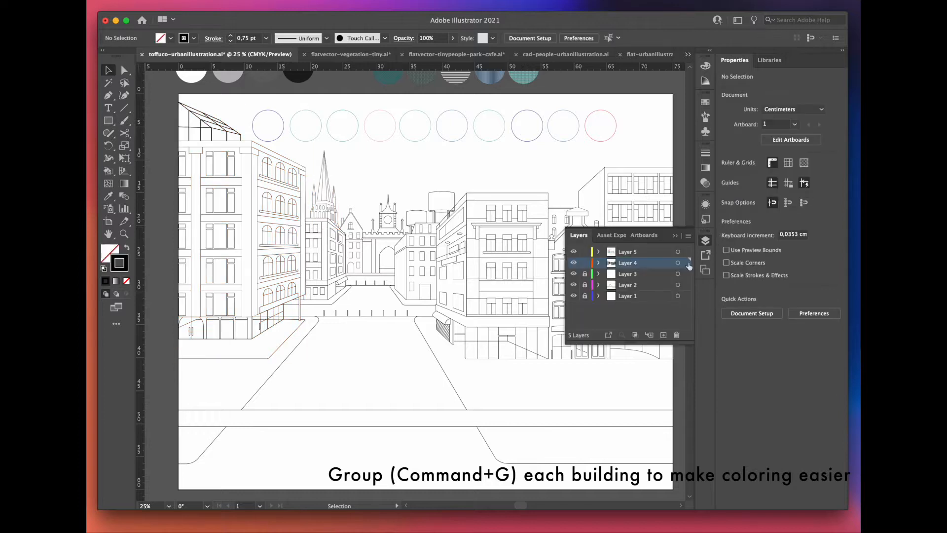
click(574, 285)
click(574, 285)
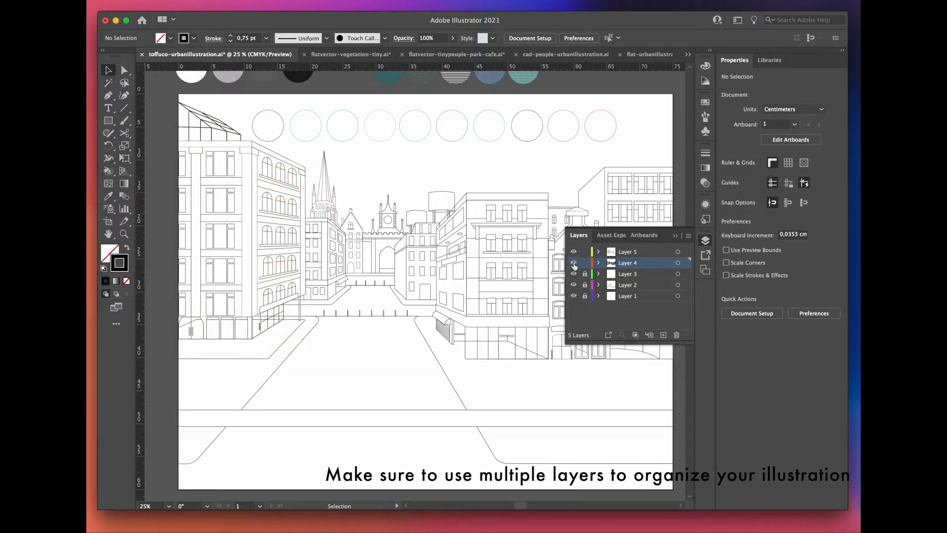
click(574, 263)
click(573, 263)
Step: Set the stroke color of the large building along the artboard's left edge to hex 3856A1
click(290, 236)
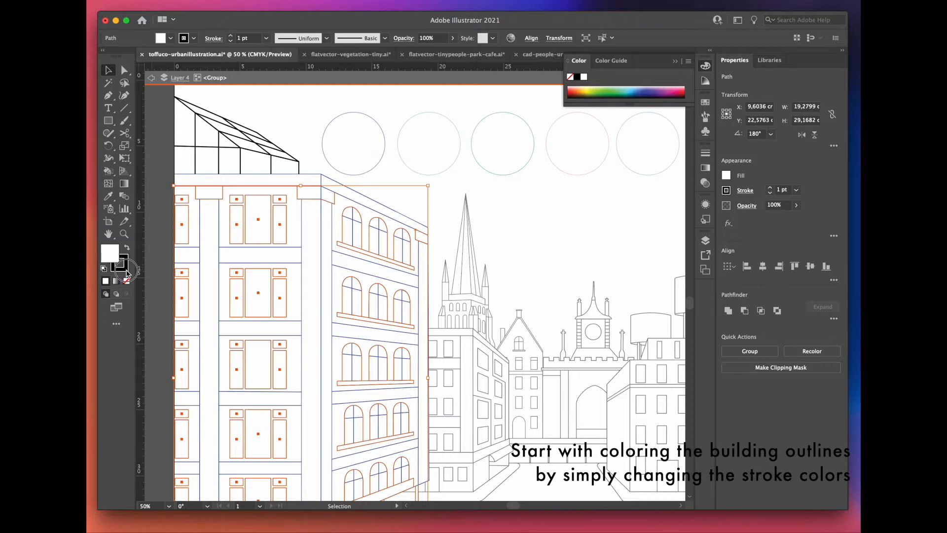
double_click(126, 270)
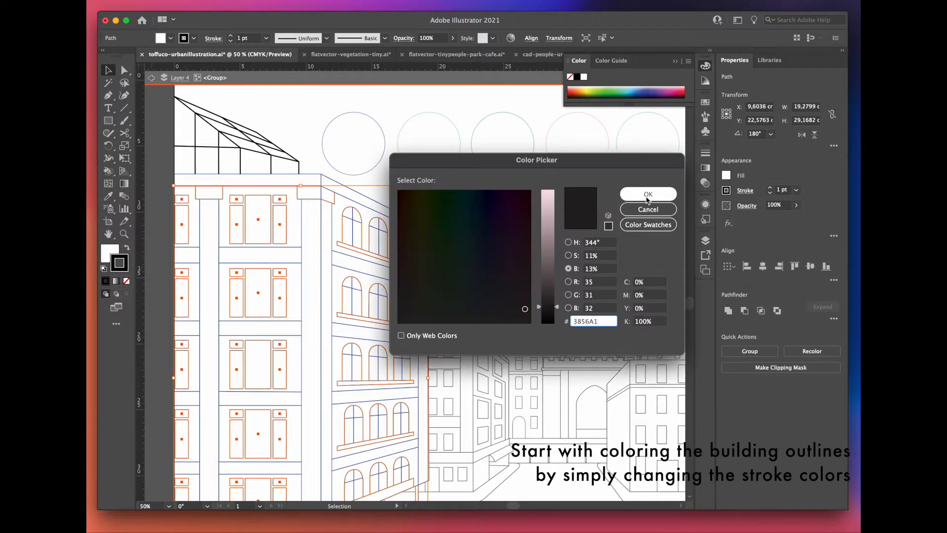
click(648, 197)
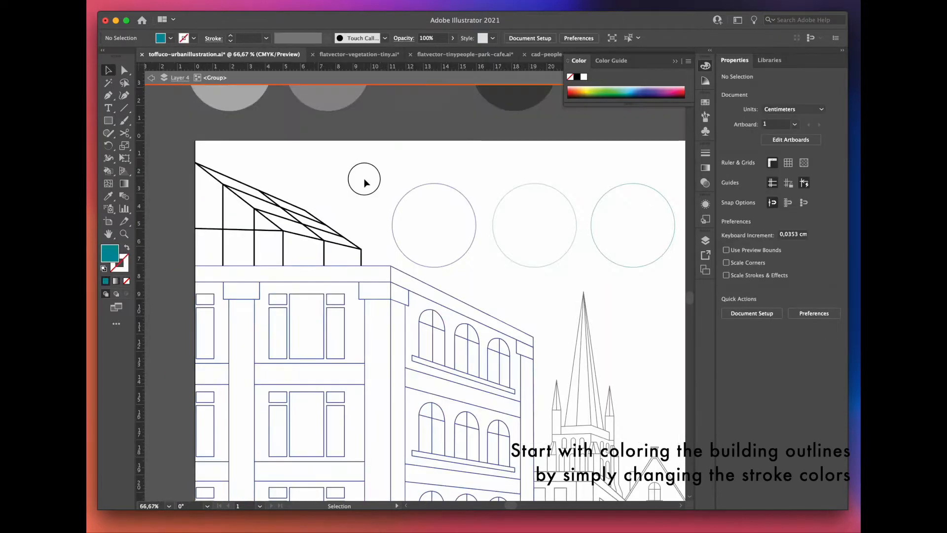
Step: Set the stroke color of the glass roof frame on the left foreground building to teal
click(296, 207)
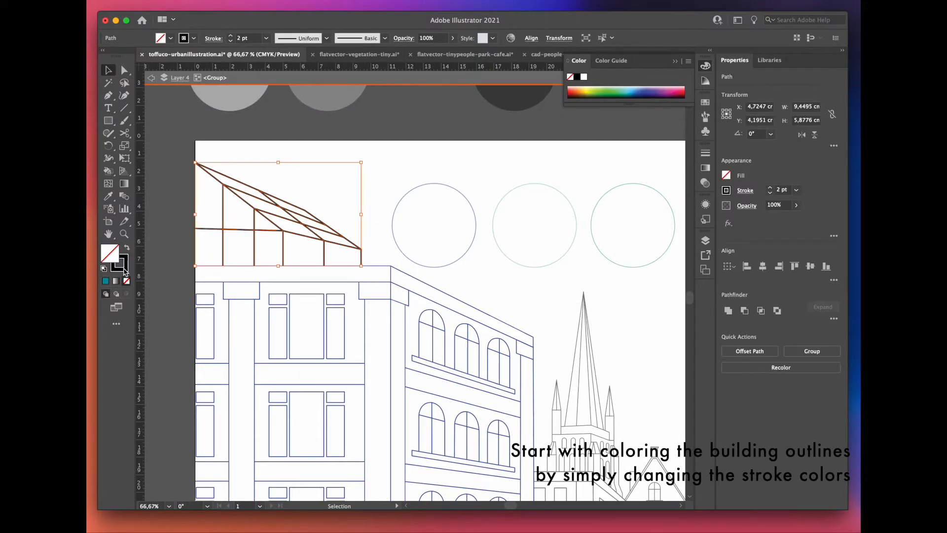
double_click(125, 270)
click(648, 194)
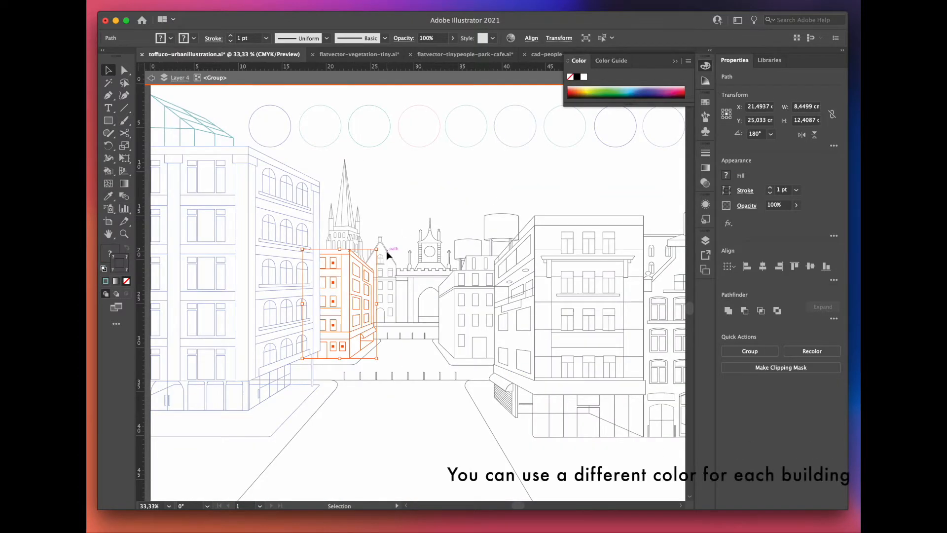
Step: Color the outlines of the church and the block in front of it teal, sampled from the stroke circles
click(386, 250)
click(151, 78)
click(152, 78)
click(345, 228)
click(352, 139)
key(v)
Step: Sample the pink stroke circle for the small gabled house and a teal one for the clock-tower gate
click(388, 252)
key(i)
click(426, 145)
key(v)
click(413, 269)
key(i)
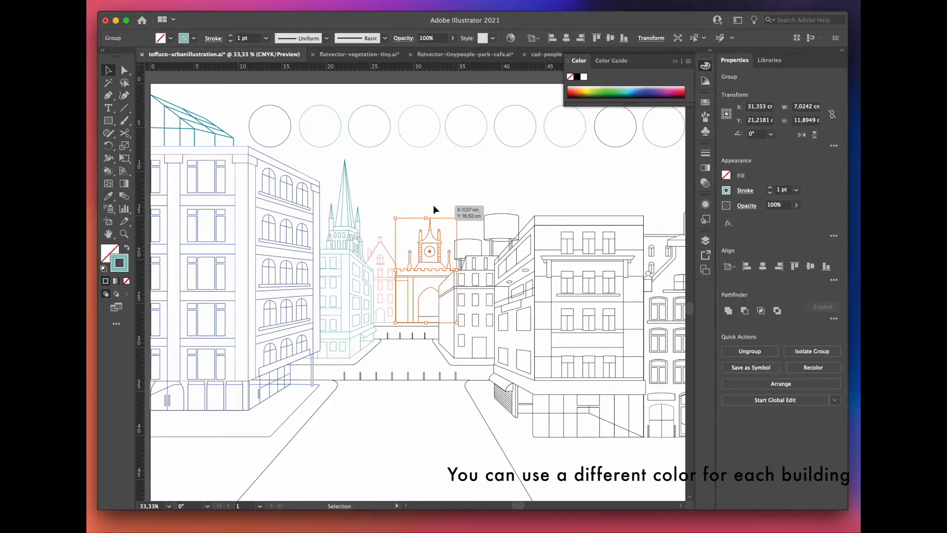
Step: Color the outlines of the building right of the gate blue and its roof section pink, using the stroke circles
double_click(454, 296)
drag(434, 249, 493, 363)
key(i)
click(511, 147)
key(v)
click(467, 208)
drag(472, 249, 495, 266)
key(i)
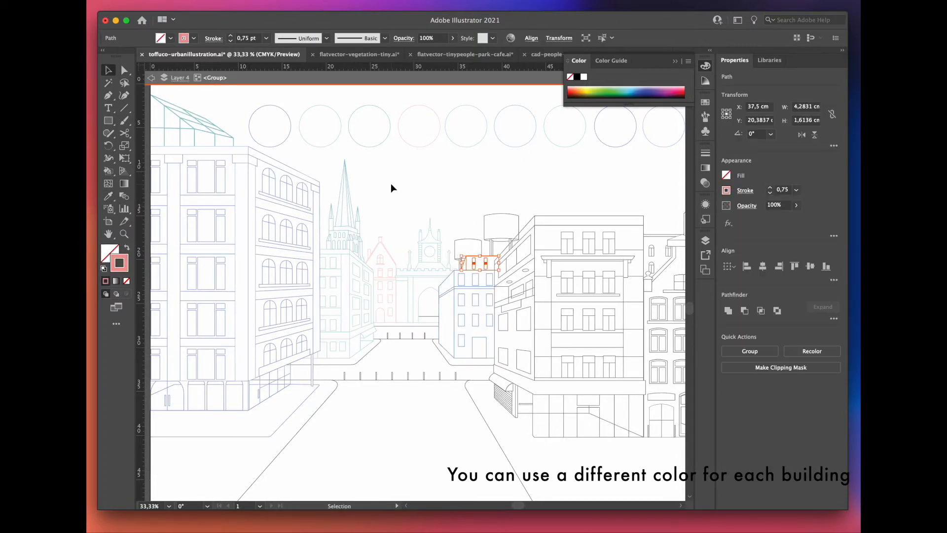
double_click(391, 183)
Step: Color the rooftop water tanks' outlines dark blue and the large corner building's outlines teal
scroll(419, 202, right, 2)
click(454, 220)
key(i)
click(575, 133)
key(v)
click(555, 170)
click(538, 247)
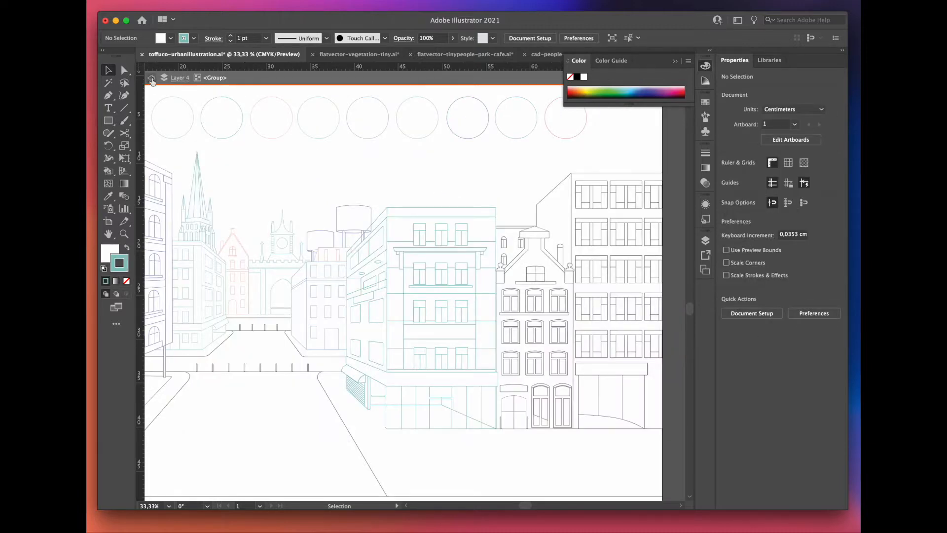
click(152, 78)
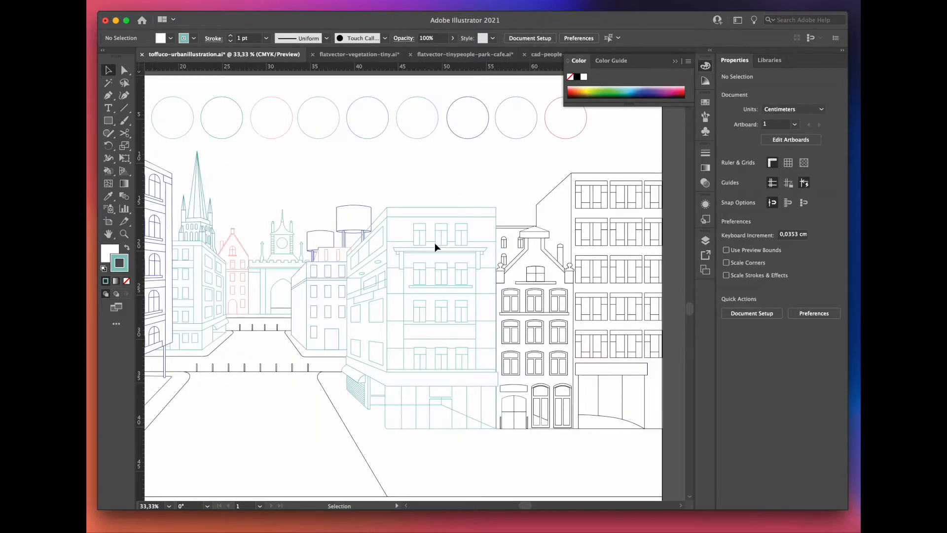
Step: Color the outlines of the tall gabled house dark blue and those of the building at the right edge light blue
double_click(552, 289)
click(288, 149)
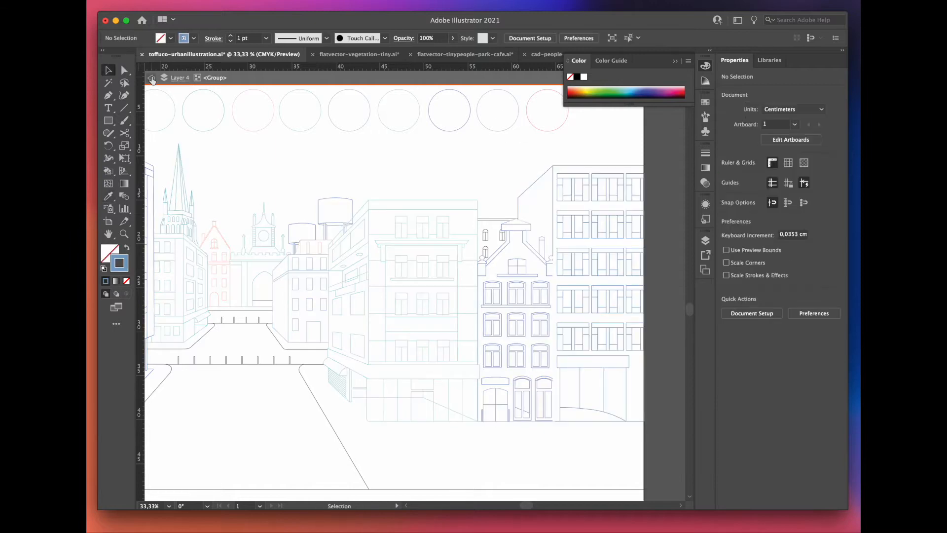
click(151, 78)
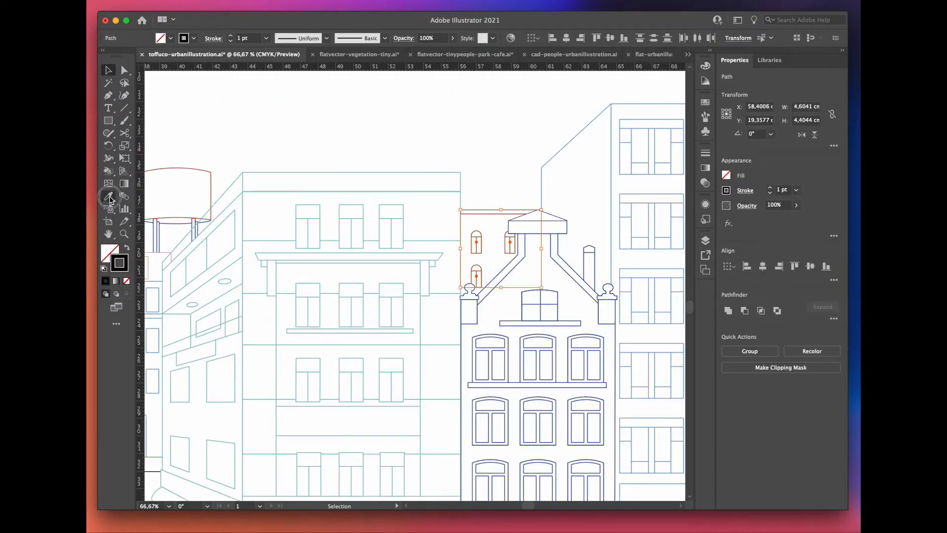
scroll(416, 178, down, 3)
key(shift+super+a)
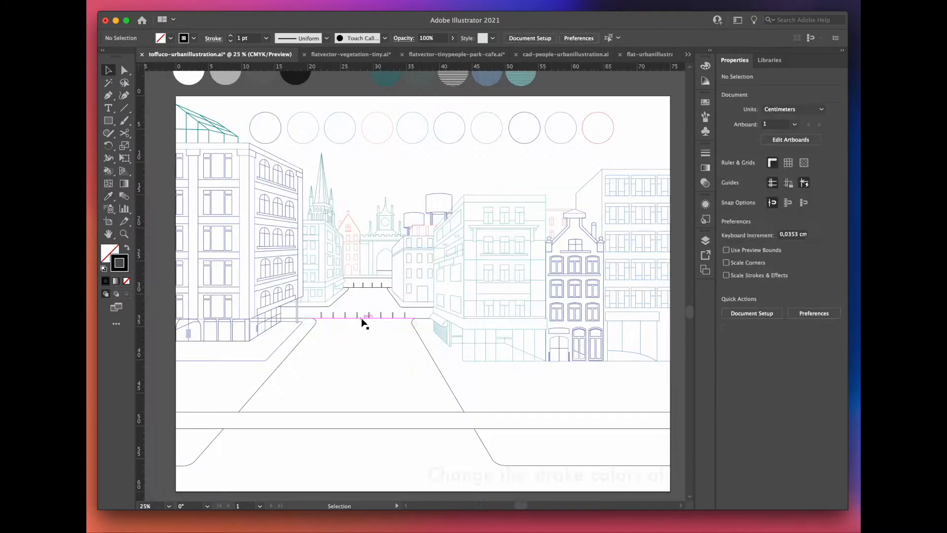
Step: Change the stroke color of the street's curb lines and bollards to pink
click(363, 319)
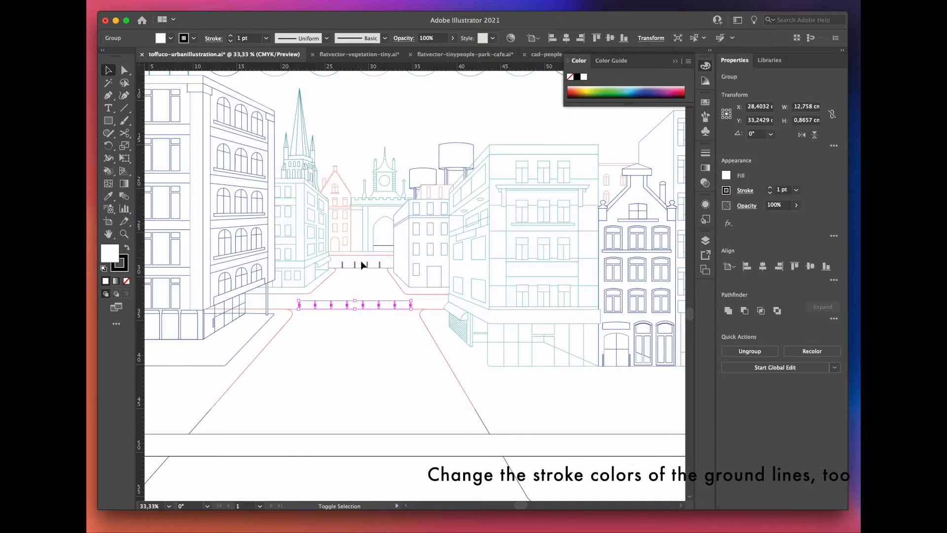
shift+click(360, 260)
double_click(121, 265)
key(Return)
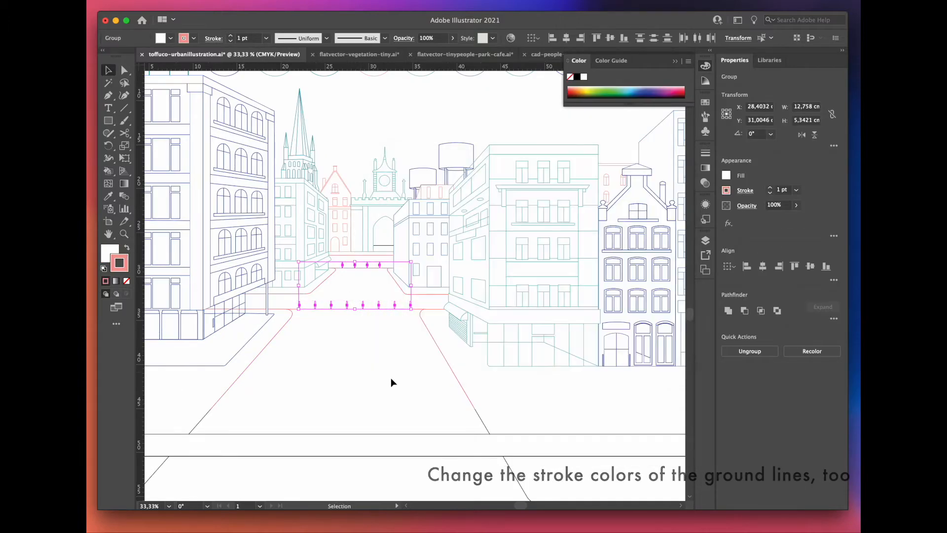
Step: Draw a light blue, strokeless surface over the left building's side facade with the Pen tool and send it to the back
click(108, 98)
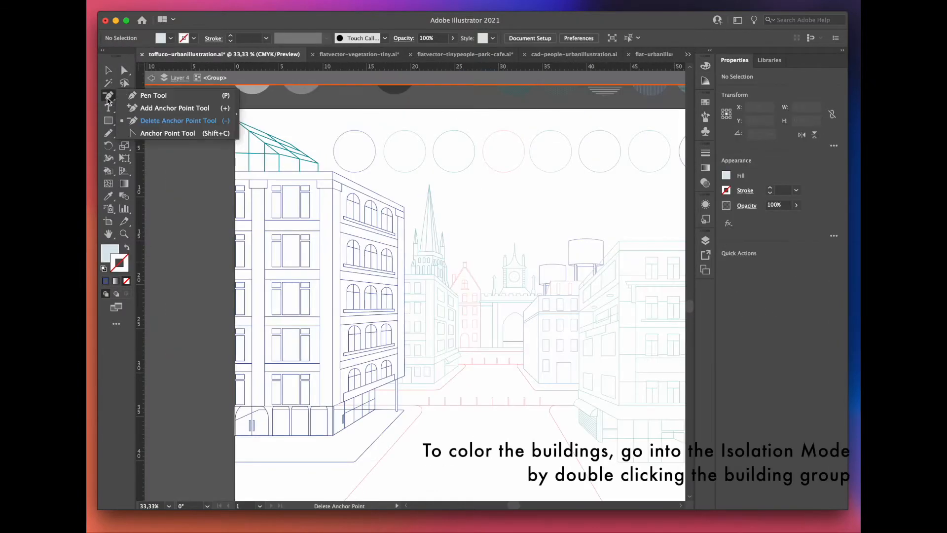
click(132, 95)
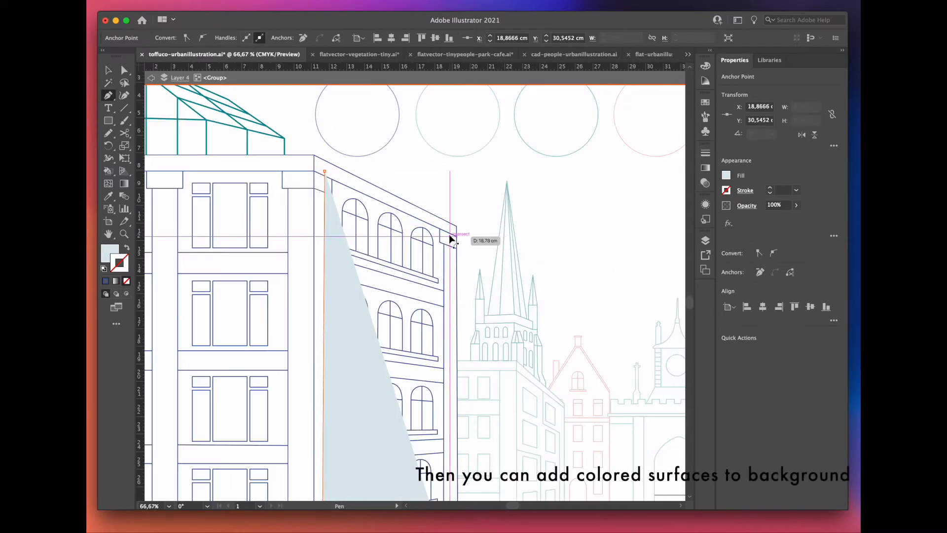
scroll(451, 234, up, 4)
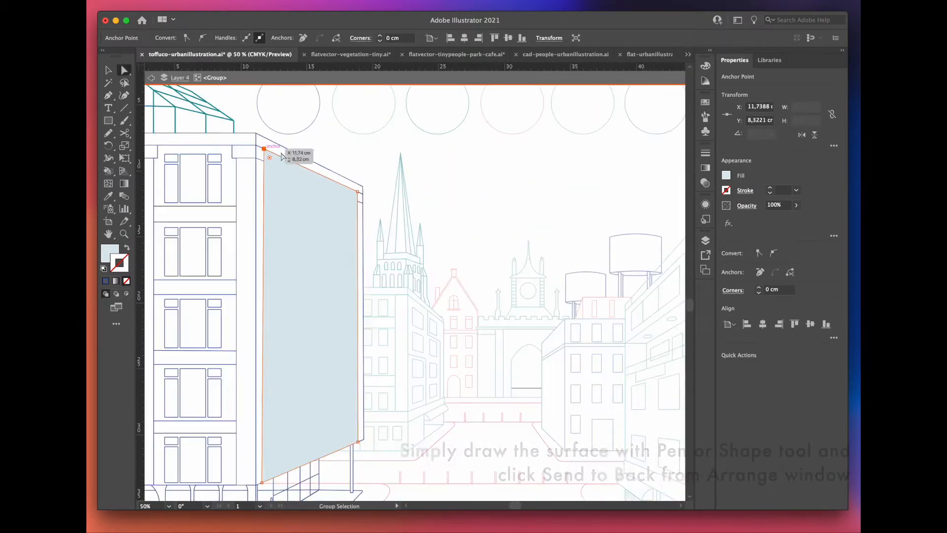
right_click(177, 262)
mouse_move(148, 474)
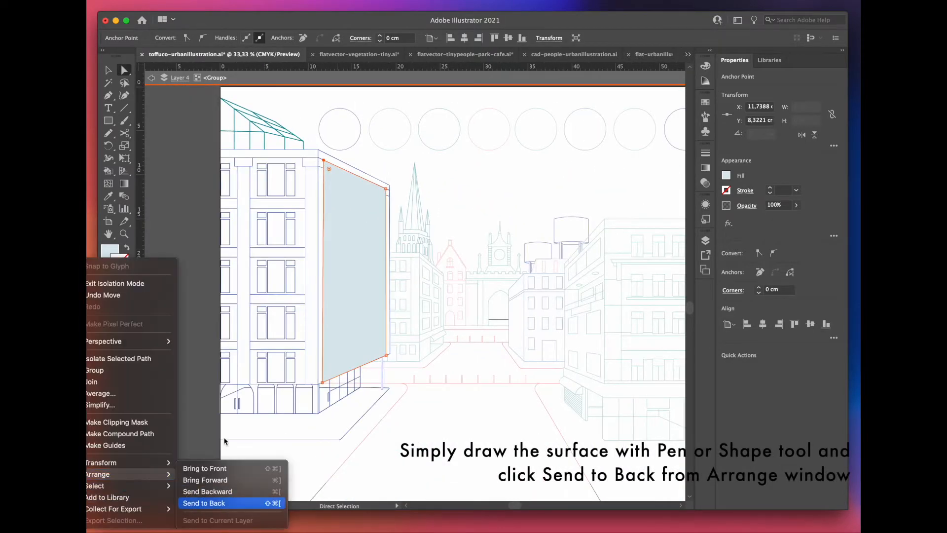
click(198, 503)
click(416, 448)
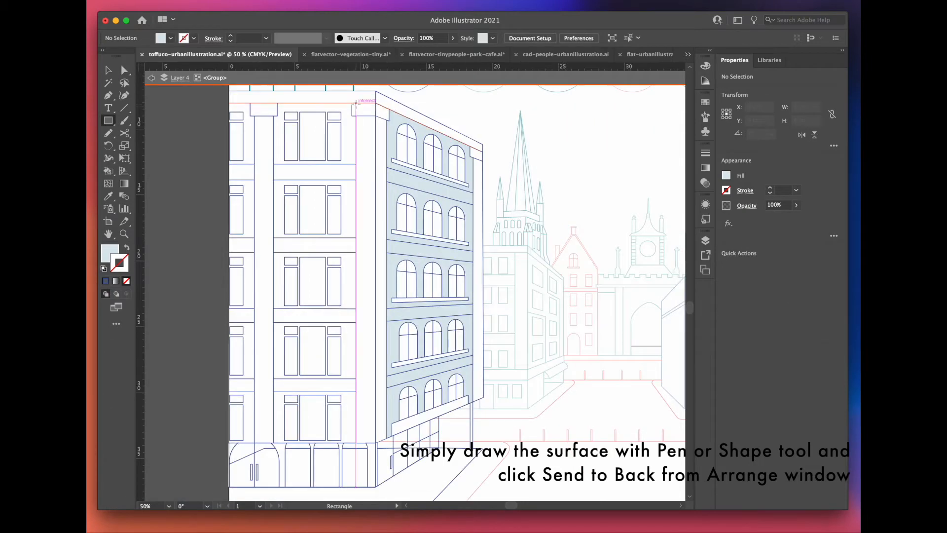
Step: Draw a light blue rectangle over the left building's front facade and send it to the back
drag(315, 272, 229, 443)
key(v)
right_click(177, 261)
mouse_move(148, 474)
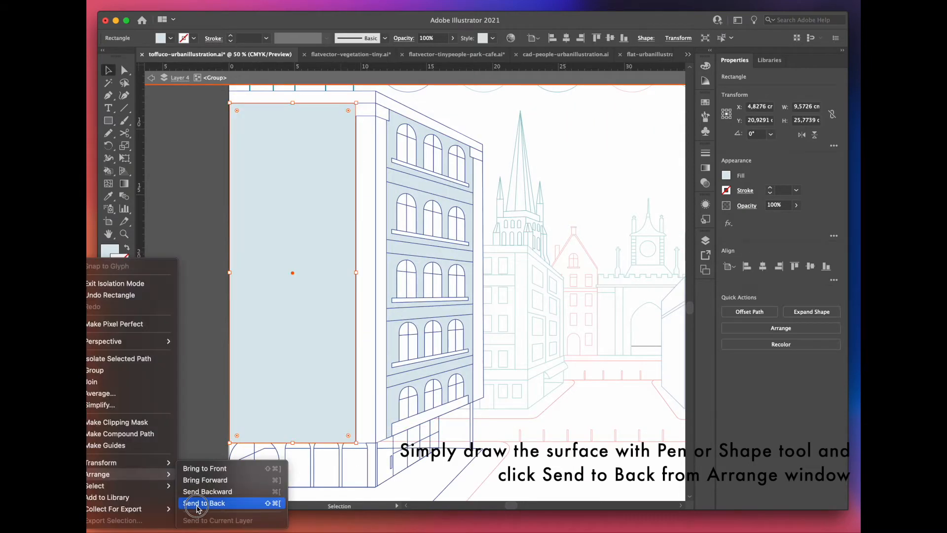
click(198, 504)
click(184, 370)
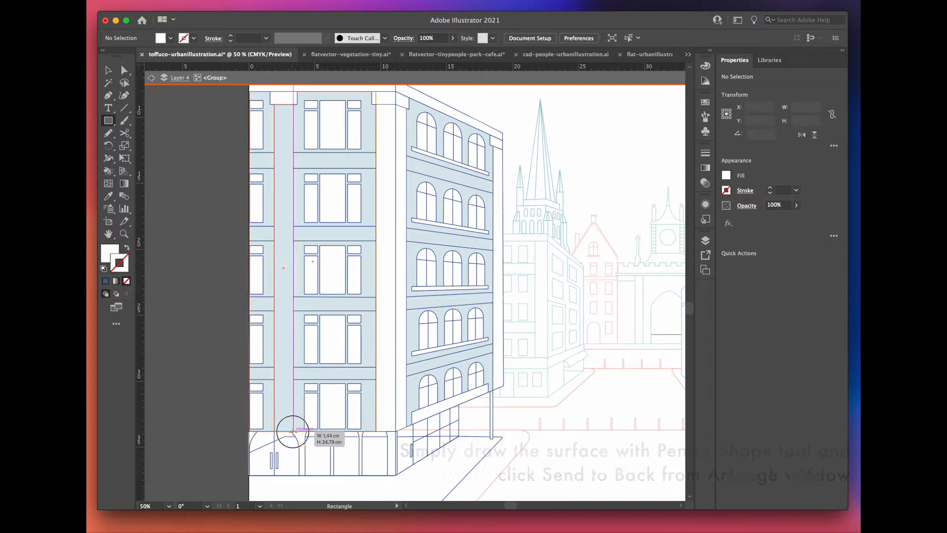
Step: Add white rectangles for the front facade's column and upper floor band, keeping them behind the outlines
drag(385, 150, 274, 165)
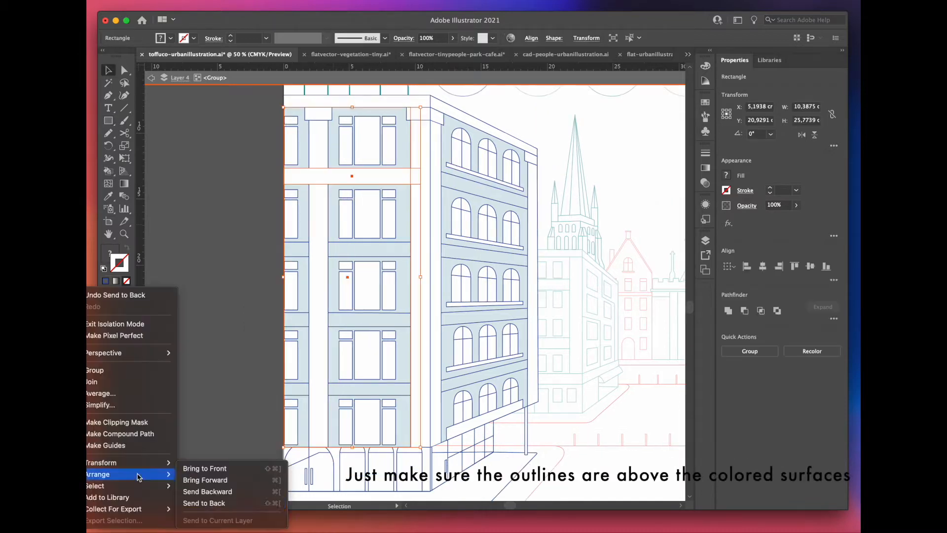
click(212, 505)
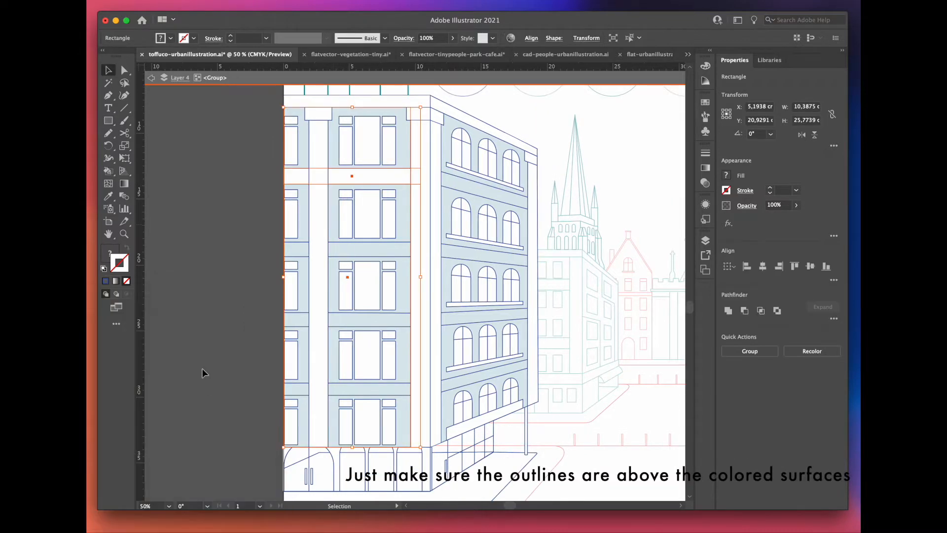
click(205, 376)
Step: Duplicate the white floor band onto the lower bands of the front facade
drag(356, 177, 374, 196)
scroll(348, 248, up, 3)
scroll(357, 233, down, 2)
drag(374, 199, 375, 293)
mouse_move(374, 293)
mouse_down()
mouse_move(323, 232)
mouse_move(332, 325)
mouse_move(389, 298)
mouse_move(377, 296)
mouse_up()
scroll(301, 326, up, 3)
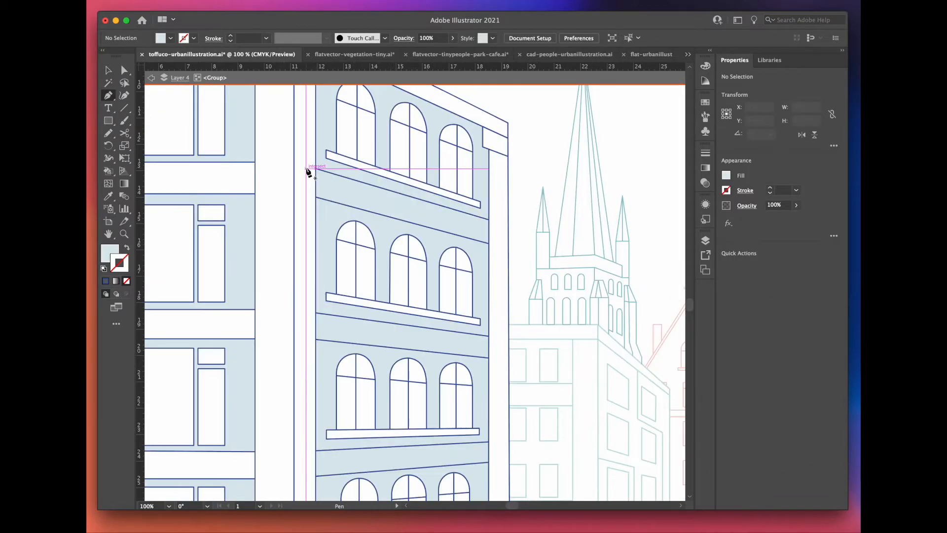
Step: Draw a surface over the side facade's band between the top two window rows and fill it white
click(306, 166)
click(306, 193)
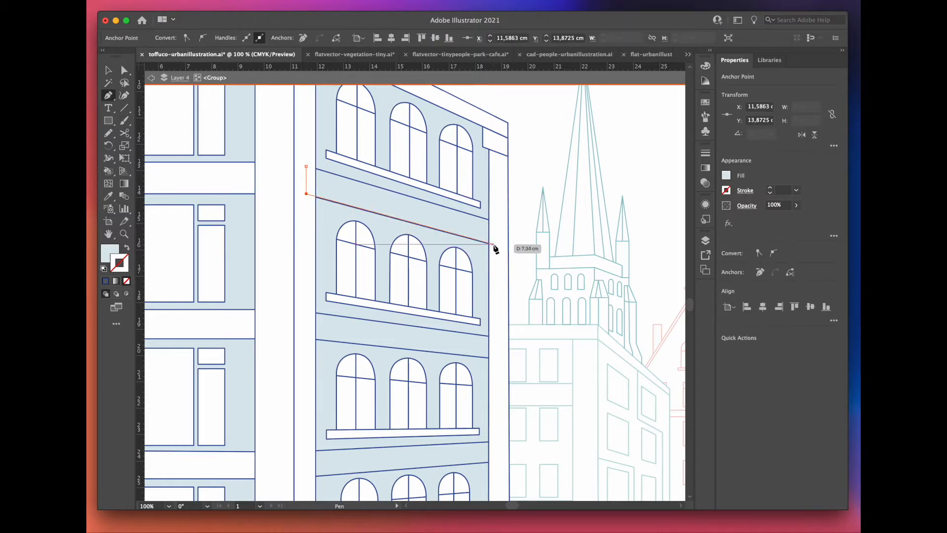
click(306, 167)
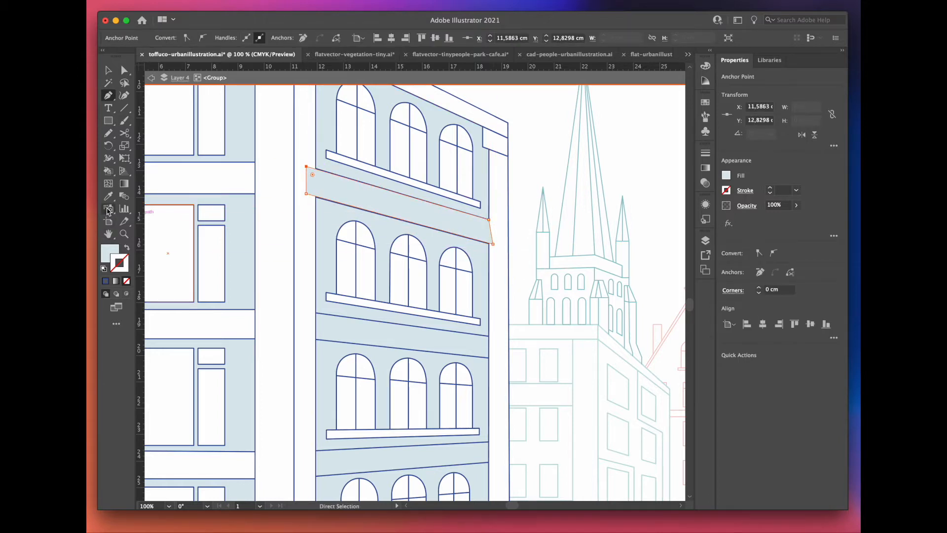
click(217, 282)
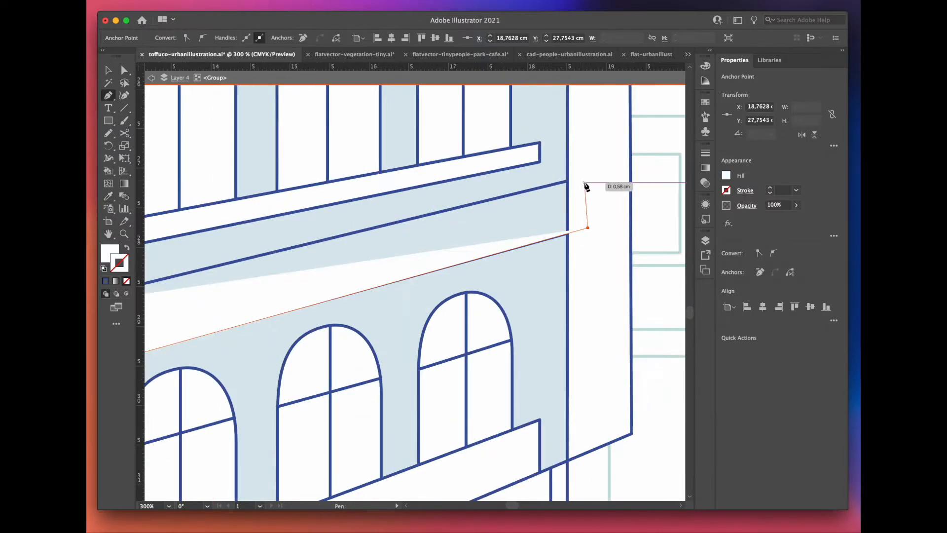
click(586, 178)
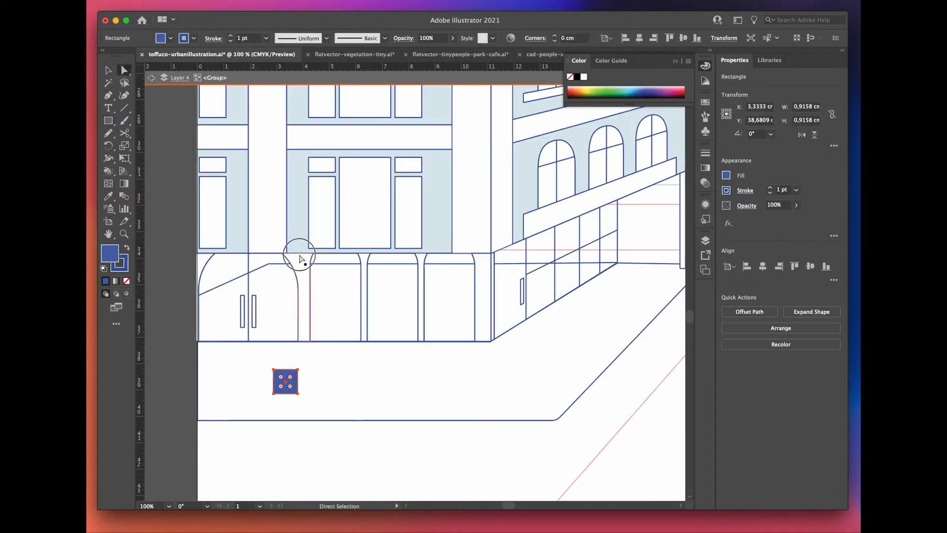
Step: Fill the ground-floor arch pillars of the left building with blue, sampled from the blue square
click(299, 256)
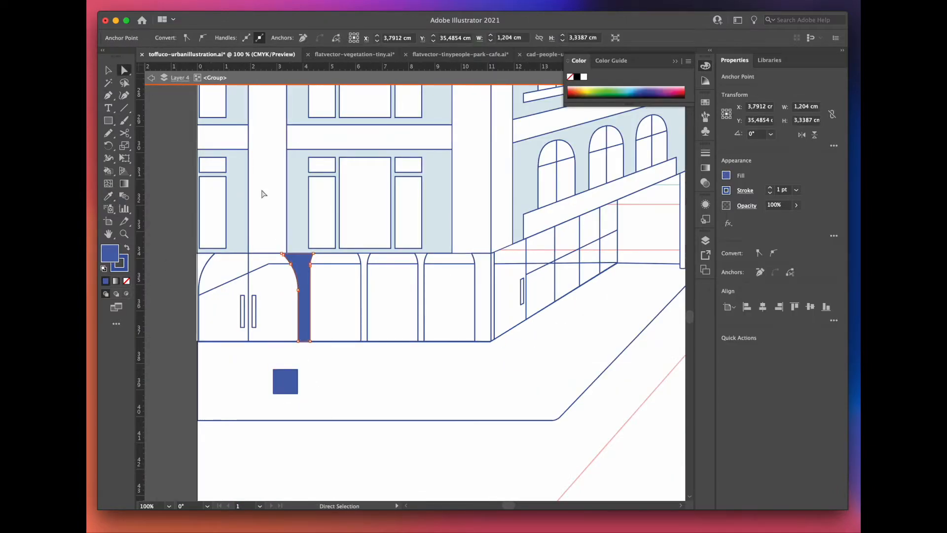
click(365, 265)
shift+click(482, 273)
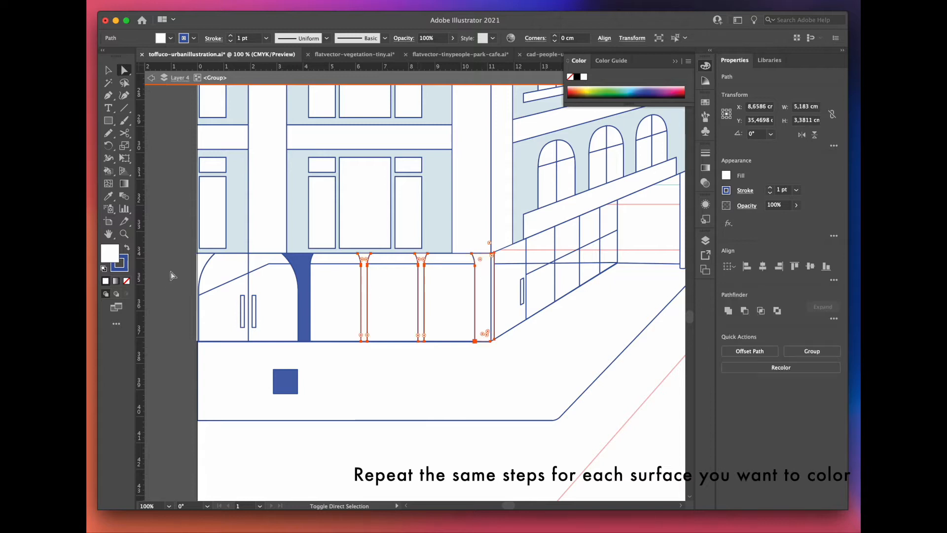
shift+click(206, 268)
key(i)
click(285, 381)
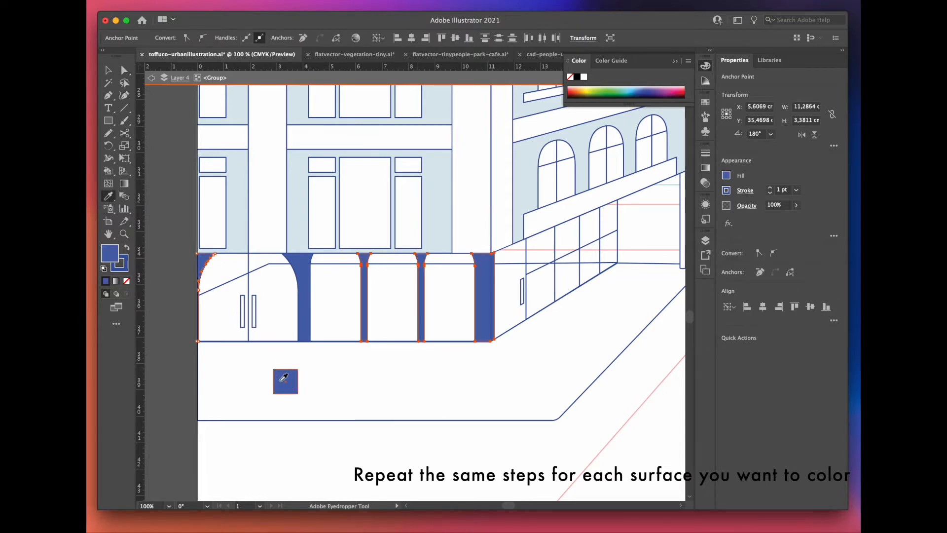
Step: Draw a pink, strokeless surface over the ground-floor shopfront and its side glazing with the Pen tool
key(p)
scroll(345, 296, down, 2)
drag(183, 292, 182, 263)
click(183, 248)
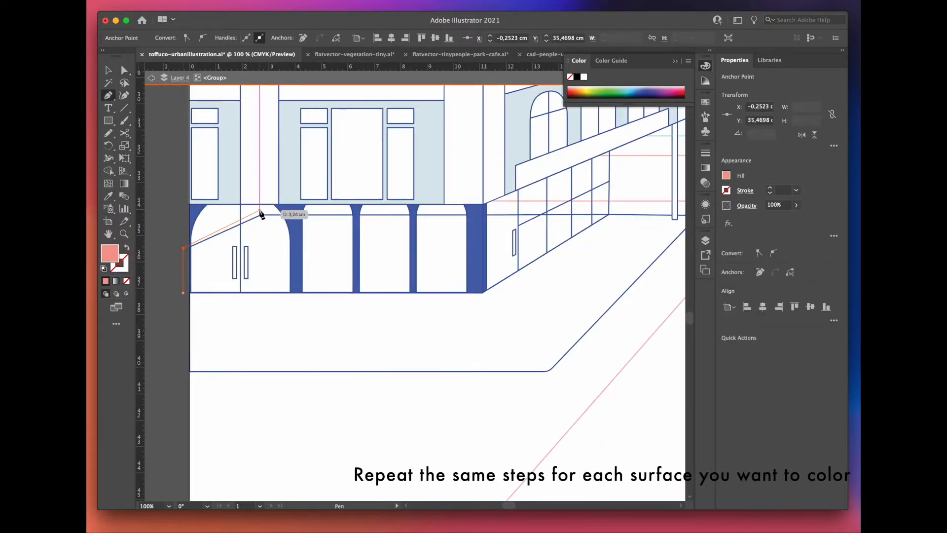
click(259, 210)
click(610, 210)
click(484, 296)
click(183, 293)
Step: Send the pink shopfront surface to the back, behind the pillars and outlines
key(v)
right_click(184, 293)
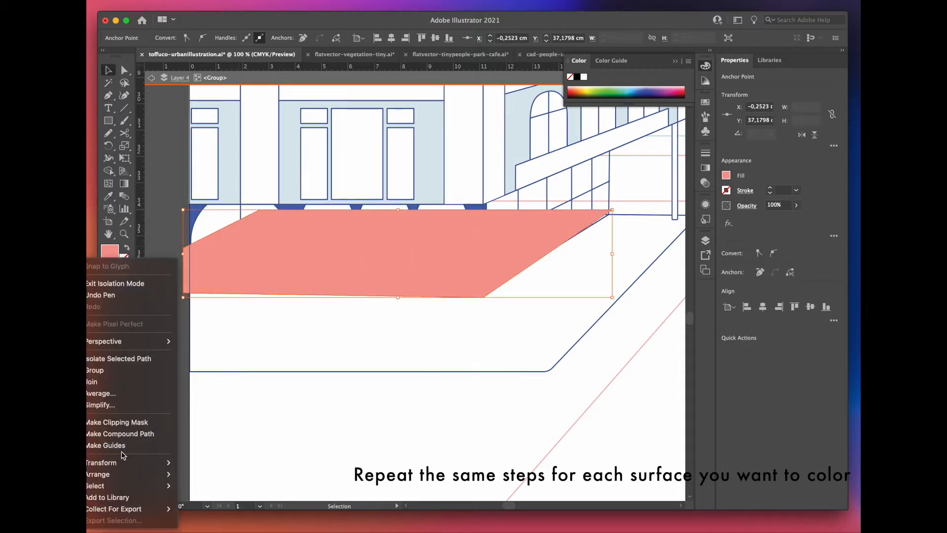
mouse_move(126, 474)
click(222, 503)
Step: Move the pink surface's anchor points so its edges line up with the shopfront outlines and the artboard edge
key(a)
scroll(254, 213, up, 3)
drag(271, 206, 272, 220)
scroll(308, 207, down, 2)
scroll(171, 263, up, 2)
drag(177, 266, 200, 263)
drag(177, 402, 198, 401)
scroll(197, 401, down, 3)
Step: Give the shopfront door handles a white stroke and fill the corner post with blue
click(241, 315)
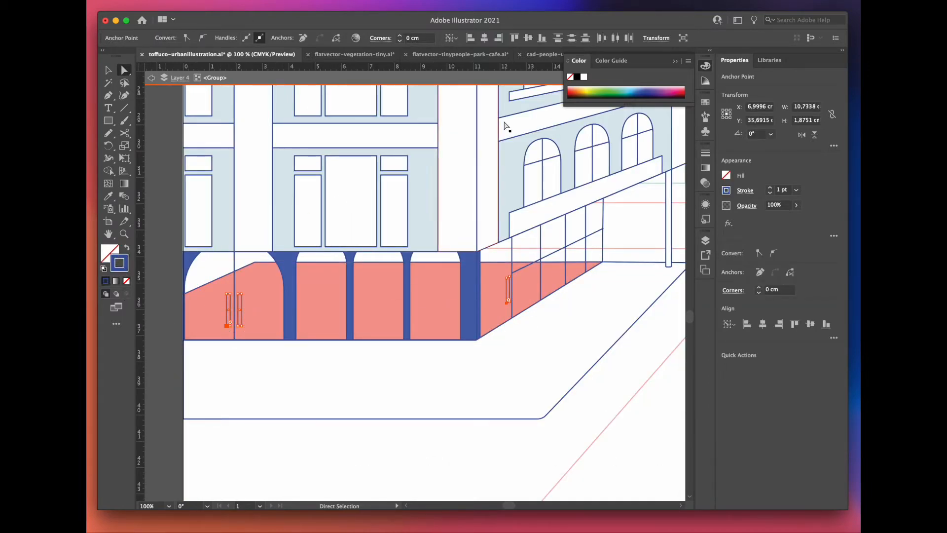
click(517, 364)
scroll(561, 257, right, 3)
click(561, 256)
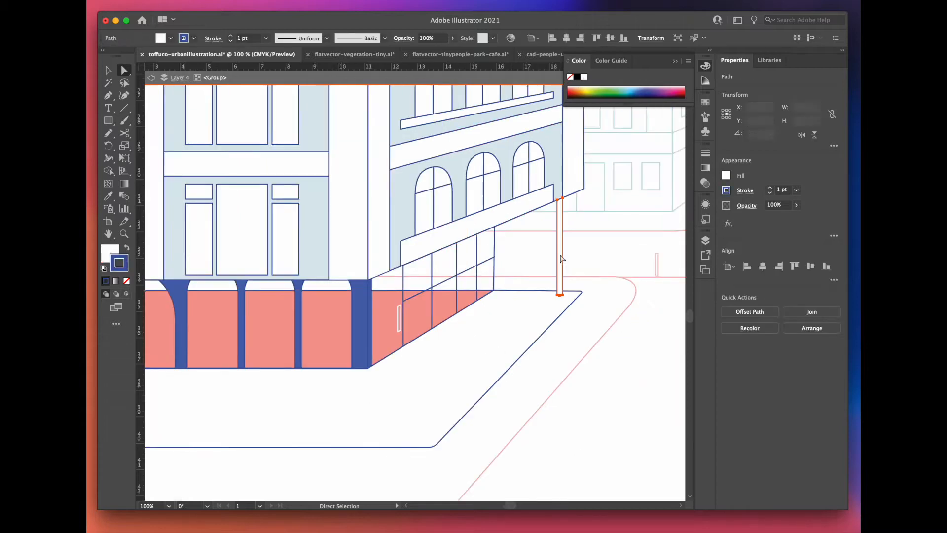
click(181, 298)
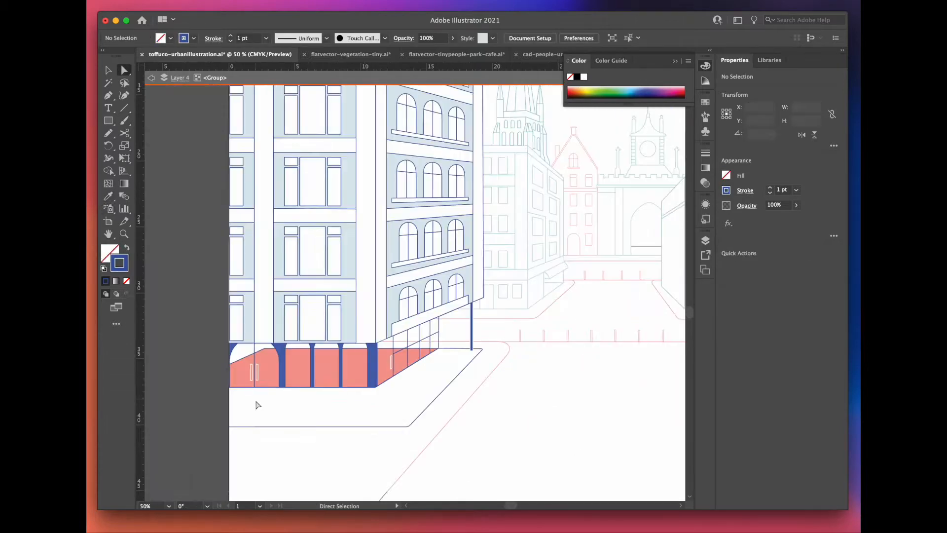
scroll(257, 402, up, 2)
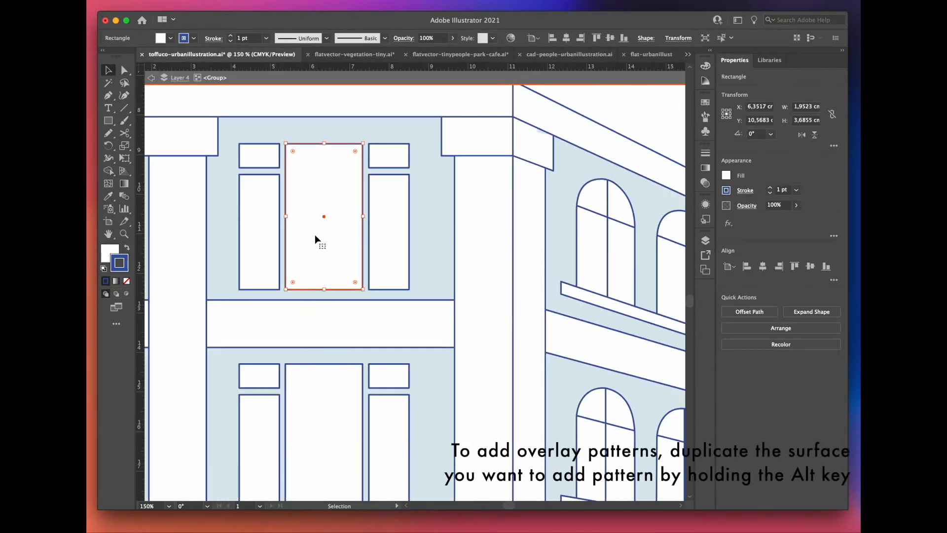
Step: Offset a copy of the top-floor centre window pane and fill it with the yellow grid pattern using the Eyedropper
drag(317, 239, 325, 220)
drag(293, 271, 304, 260)
drag(335, 210, 333, 221)
key(i)
scroll(276, 319, down, 3)
scroll(277, 320, down, 2)
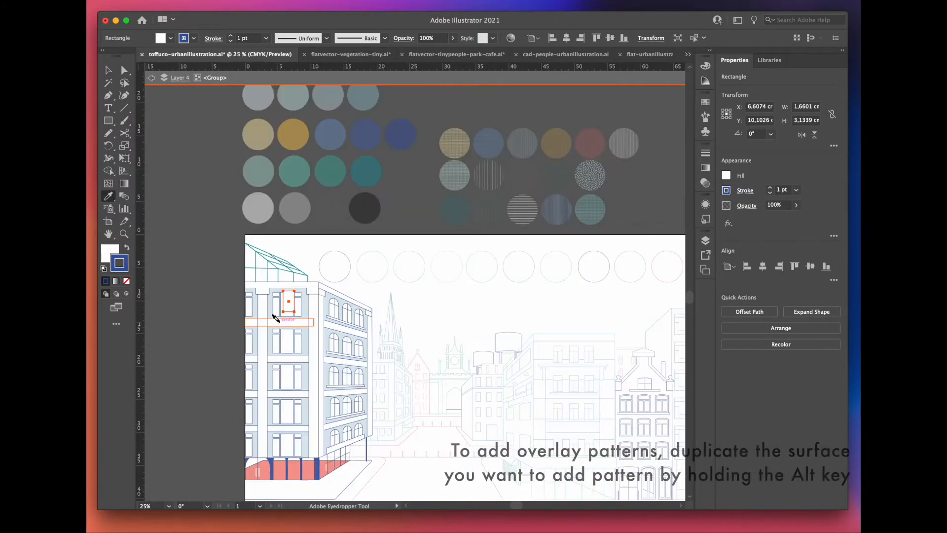
click(459, 139)
Step: Shift the yellow pattern slightly off its pane outline and copy the small upper-left pattern onto the upper-right pane
scroll(282, 307, up, 3)
scroll(285, 308, up, 3)
key(v)
drag(241, 213, 247, 205)
mouse_move(210, 191)
mouse_down()
mouse_move(240, 203)
mouse_move(407, 195)
mouse_up()
click(344, 198)
Step: Draw a yellow grid-patterned rectangle over the tall left pane of the top-floor window and copy it onto the tall right pane
key(v)
key(m)
drag(216, 218, 264, 356)
key(v)
mouse_move(238, 301)
mouse_down()
mouse_move(328, 296)
mouse_move(409, 315)
mouse_up()
Step: Adjust the stacking order of the yellow pattern surfaces on the top-floor window
click(423, 183)
right_click(422, 183)
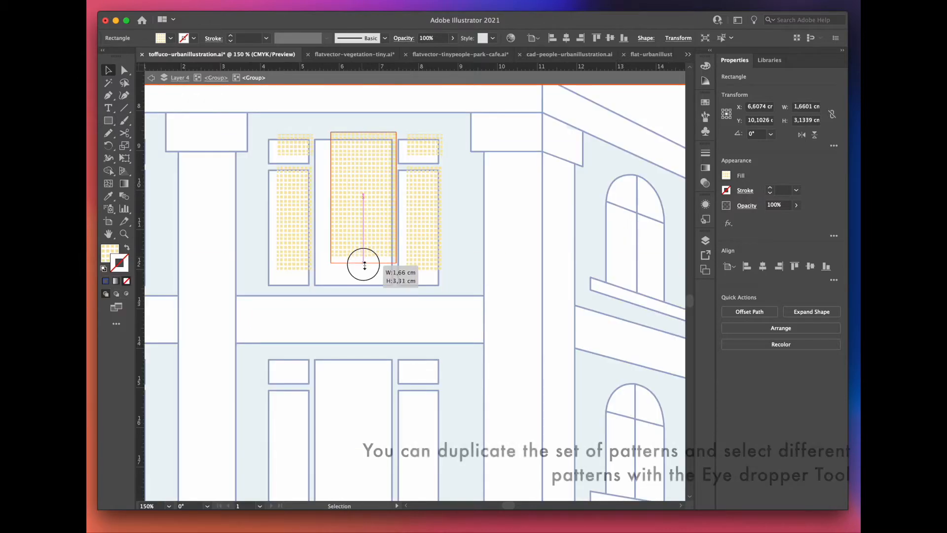
drag(363, 262, 363, 262)
click(151, 76)
Step: Copy the window's pattern set down to the next floor and recolor it with the blue grid pattern
scroll(235, 86, down, 1)
drag(324, 185, 328, 333)
key(i)
scroll(264, 351, down, 4)
click(477, 143)
Step: Copy the blue pattern set to the window two floors further down and apply the grey-blue stripe pattern to it
scroll(271, 358, up, 4)
key(v)
drag(343, 188, 345, 375)
key(i)
scroll(289, 374, down, 3)
scroll(289, 374, down, 1)
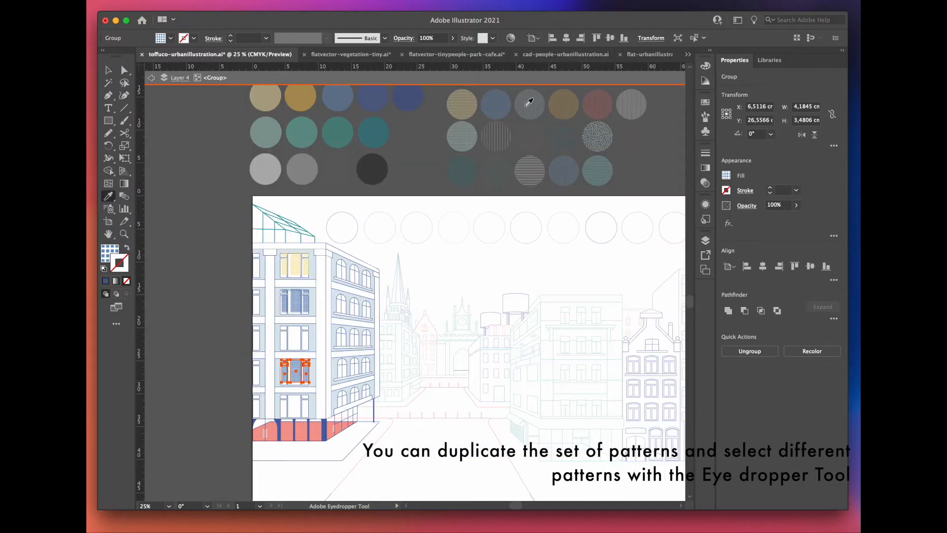
click(525, 99)
Step: Copy the grey-blue striped pattern set down to the window directly above the shopfront
scroll(280, 407, up, 4)
key(v)
drag(298, 272, 298, 408)
Step: Fill the centre pane of the middle-floor window with the yellow stripe pattern using the Eyedropper
scroll(311, 375, up, 5)
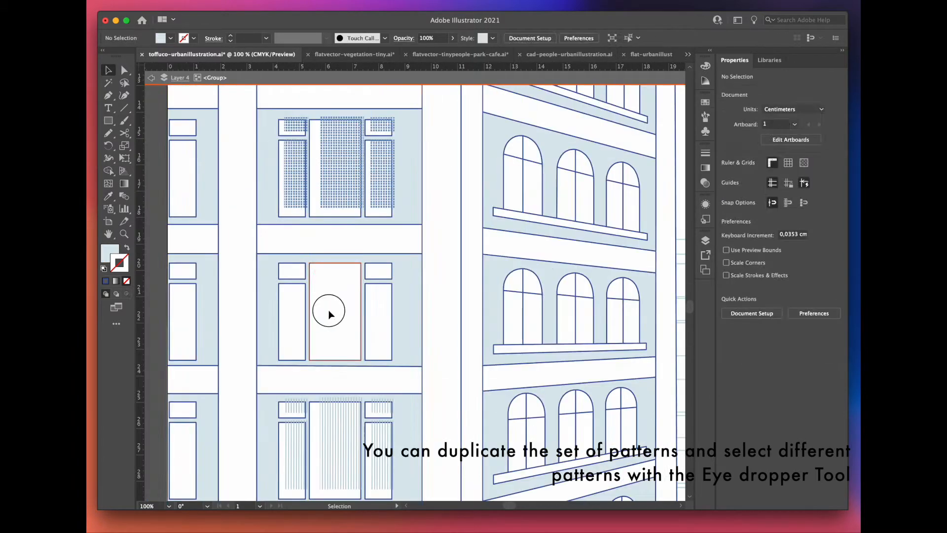
click(328, 310)
key(i)
scroll(306, 381, down, 4)
click(582, 134)
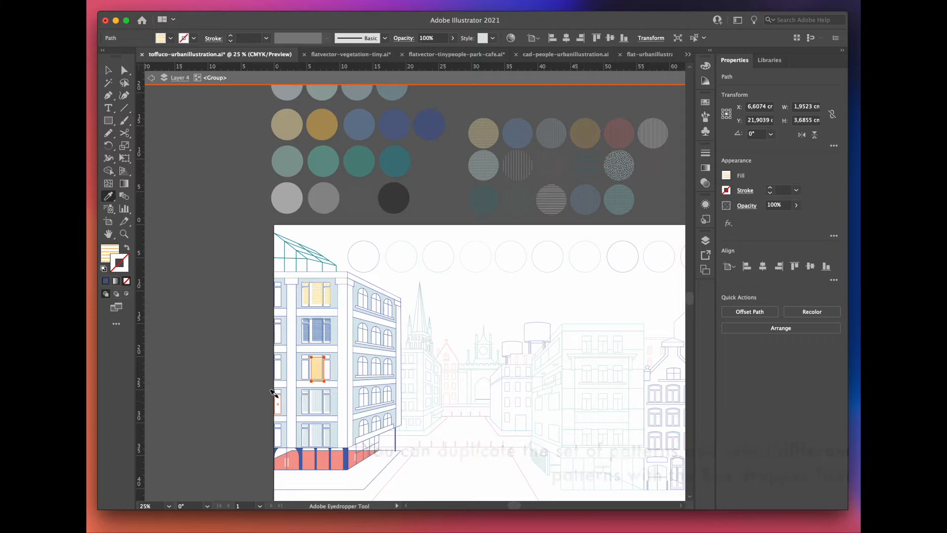
Step: Fit the yellow-striped centre pane precisely inside its blue window outline
scroll(307, 369, up, 10)
key(v)
drag(401, 183, 403, 184)
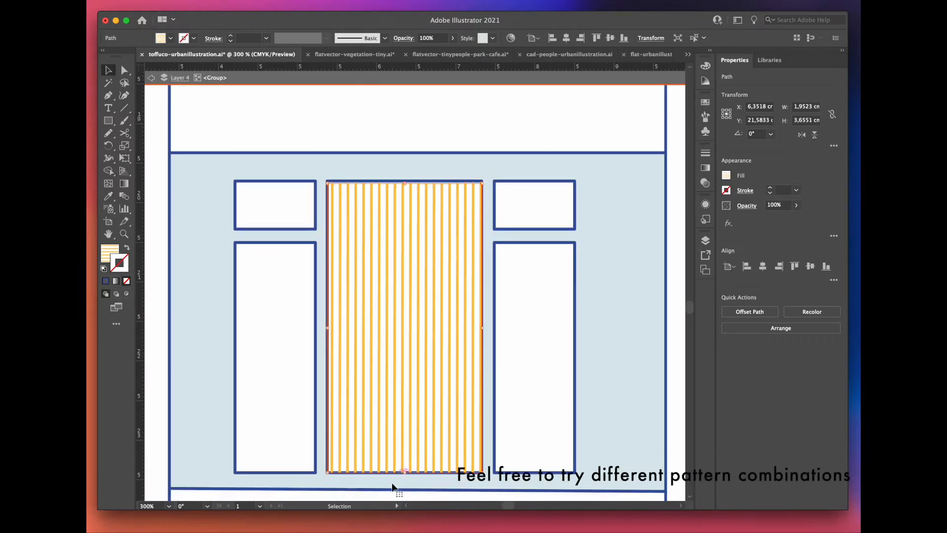
scroll(393, 488, up, 2)
drag(425, 459, 424, 457)
Step: Fit yellow-striped rectangles inside the tall and small left panes of the middle-floor window
scroll(404, 419, down, 2)
click(332, 345)
drag(386, 414, 382, 408)
scroll(335, 321, up, 3)
click(247, 210)
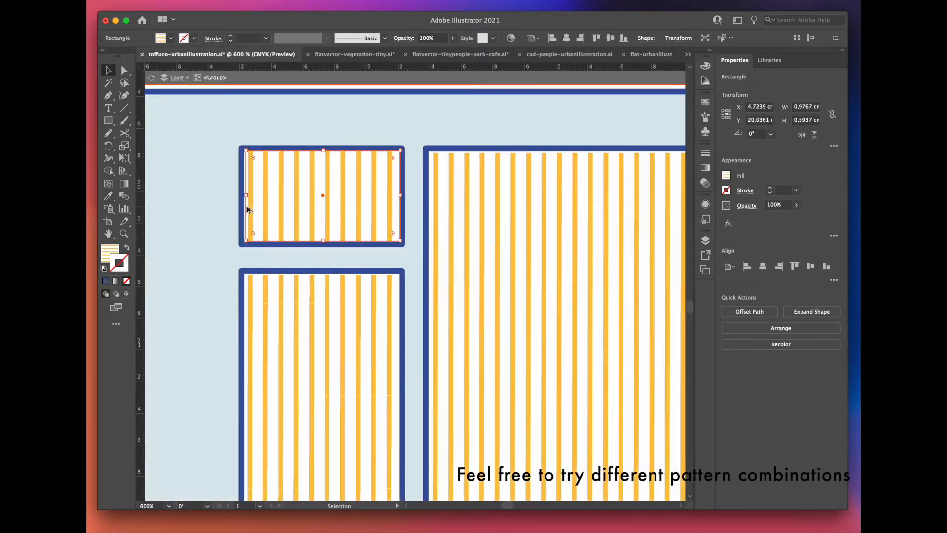
Step: Copy the two yellow-striped left panes onto the matching right panes of the middle-floor window
scroll(246, 208, down, 3)
shift+click(284, 259)
drag(282, 298, 454, 308)
scroll(449, 280, down, 1)
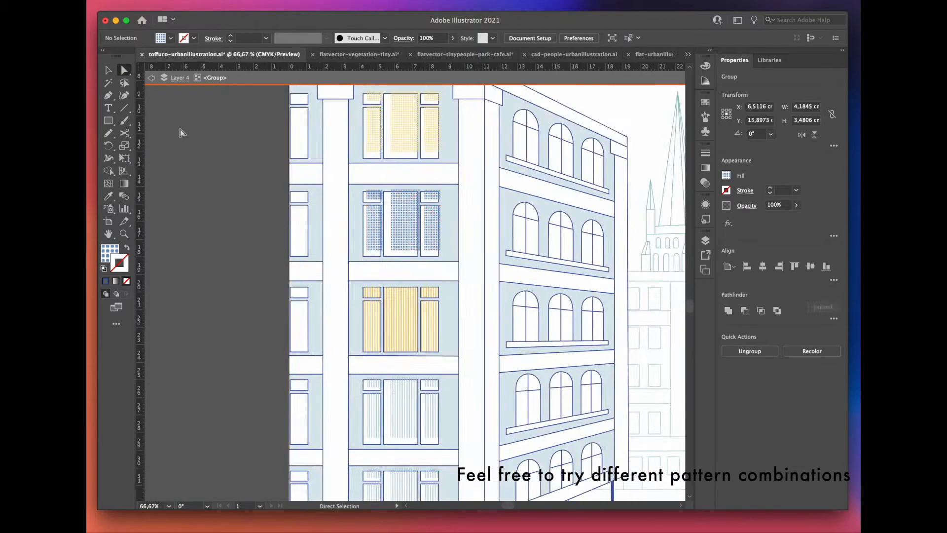
Step: Fill offset copies of the arched windows on the building's side facade with the grey-blue stripe pattern
scroll(179, 131, up, 5)
drag(588, 272, 294, 283)
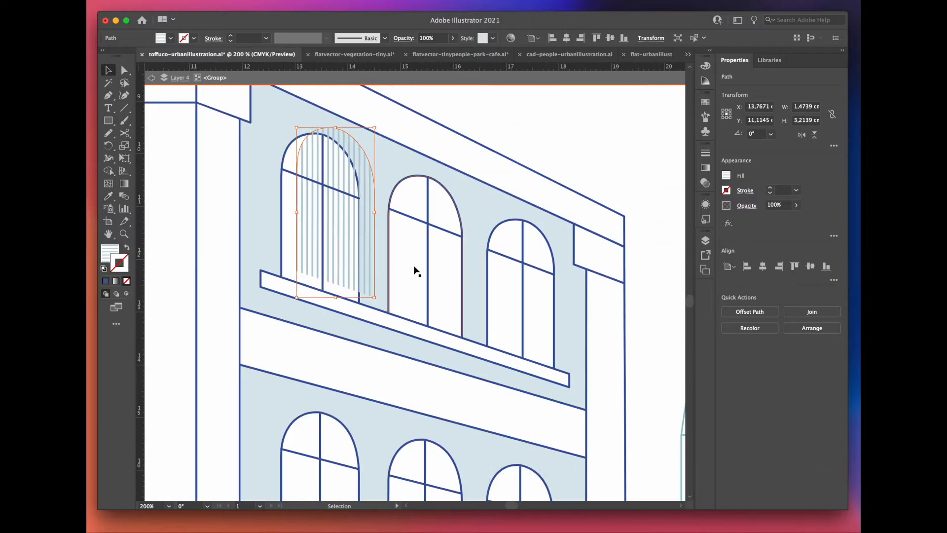
click(391, 288)
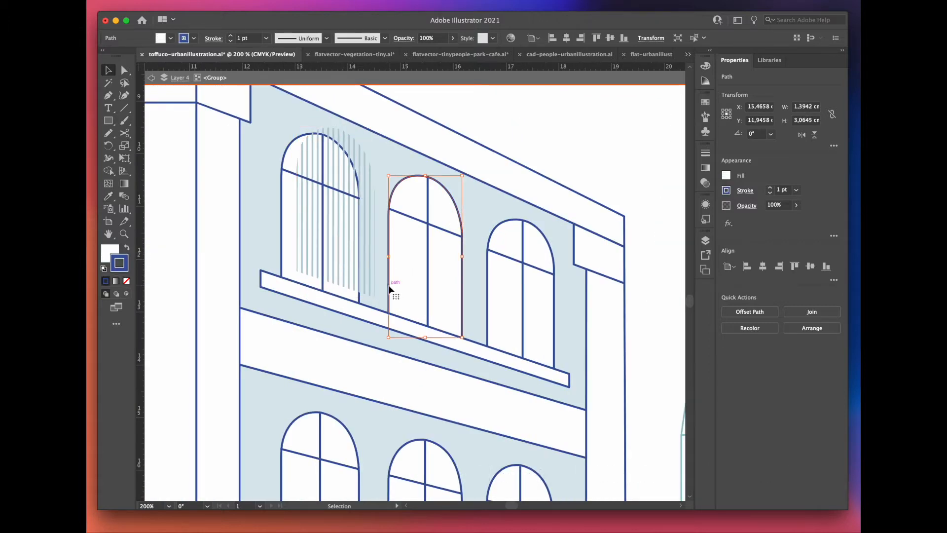
drag(402, 280, 402, 279)
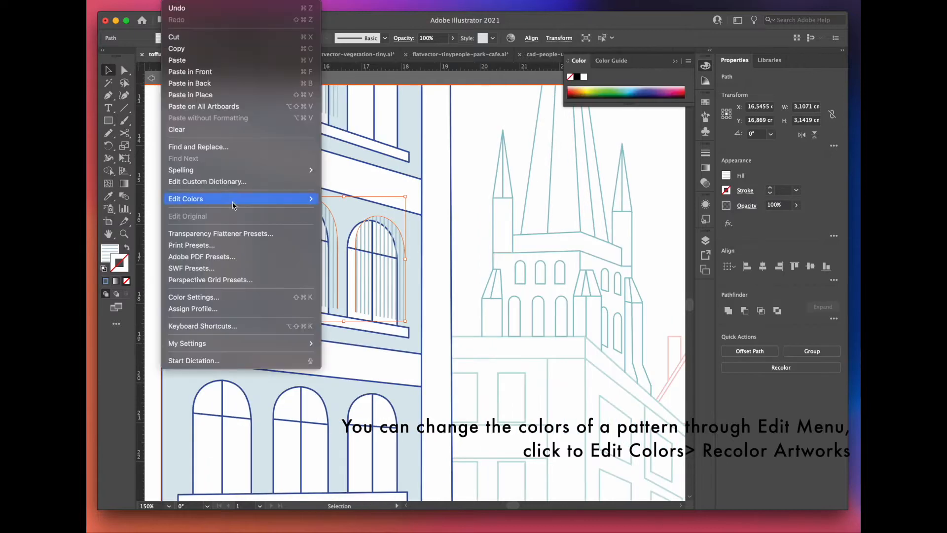
Step: Recolor the stripe pattern on the second-row arched windows to blue #79A3C8 with Recolor Artwork
mouse_move(296, 201)
click(359, 204)
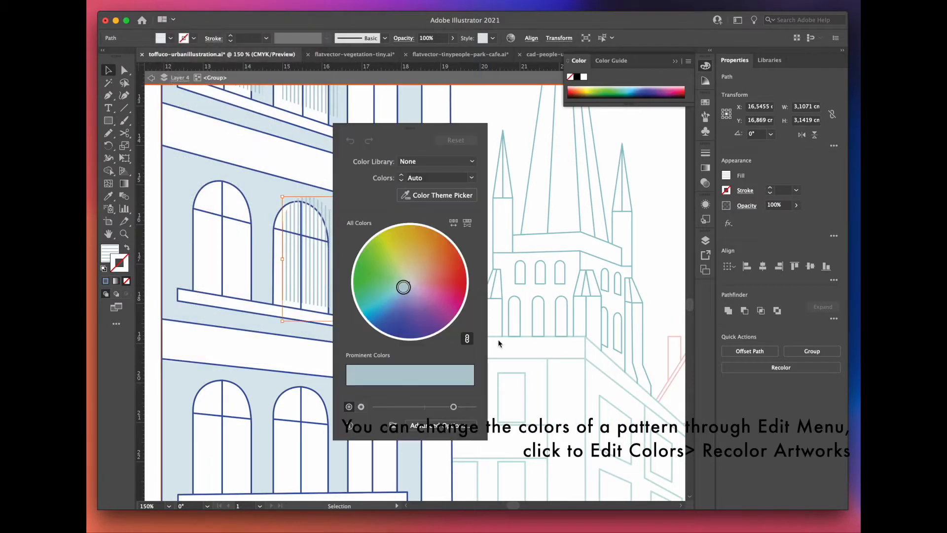
click(452, 425)
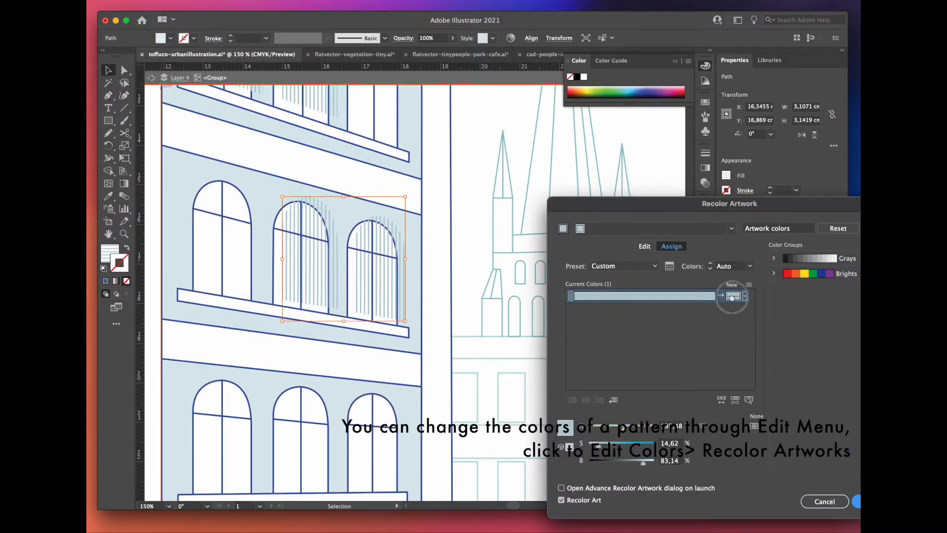
double_click(732, 297)
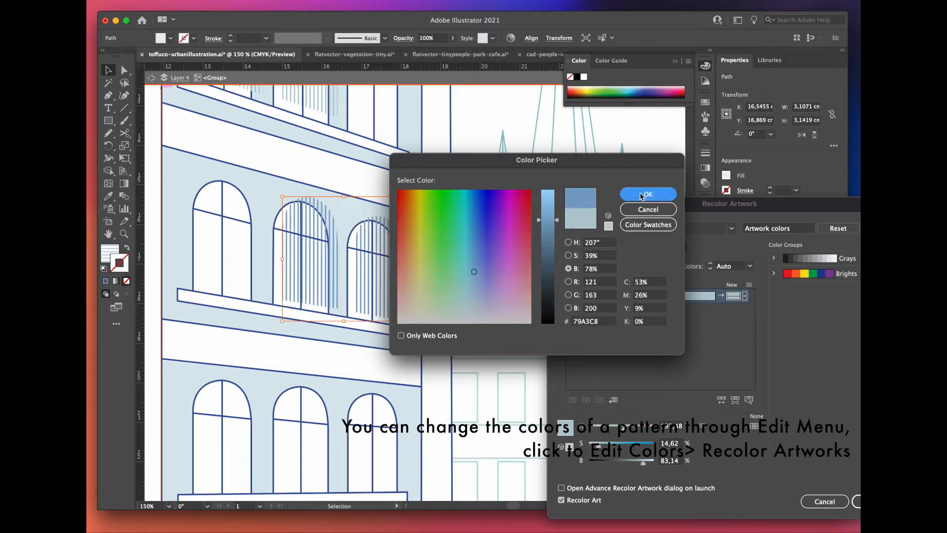
click(637, 194)
click(856, 499)
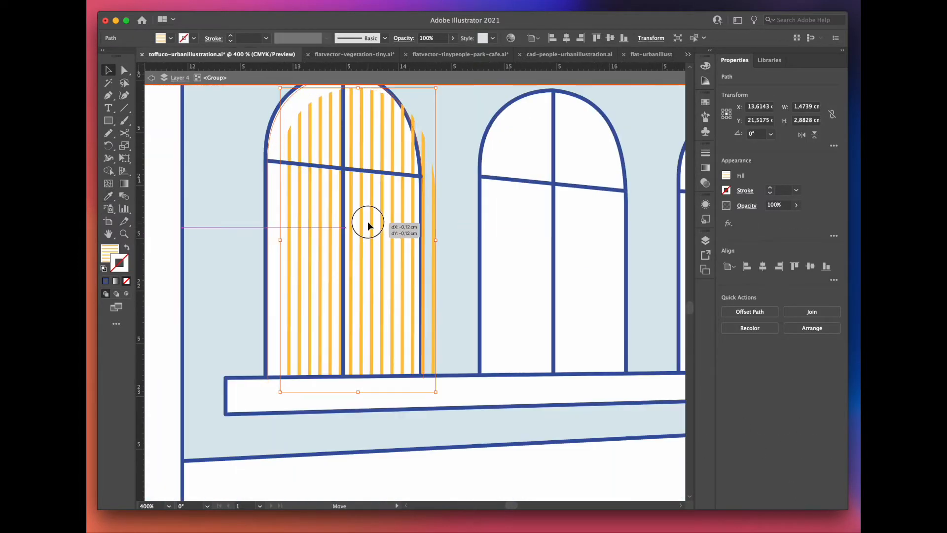
Step: Draw a pink, strokeless rectangle about 18.2 by 7.6 cm covering the whole pavement outline below the building
click(108, 121)
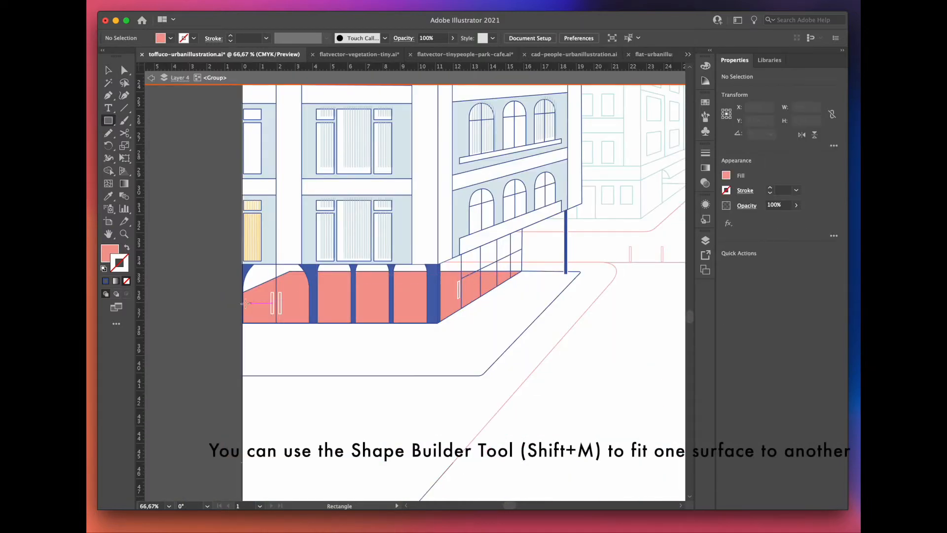
mouse_move(304, 332)
mouse_down()
mouse_move(483, 398)
mouse_move(555, 390)
mouse_up()
key(v)
drag(396, 298, 402, 256)
drag(564, 322, 594, 323)
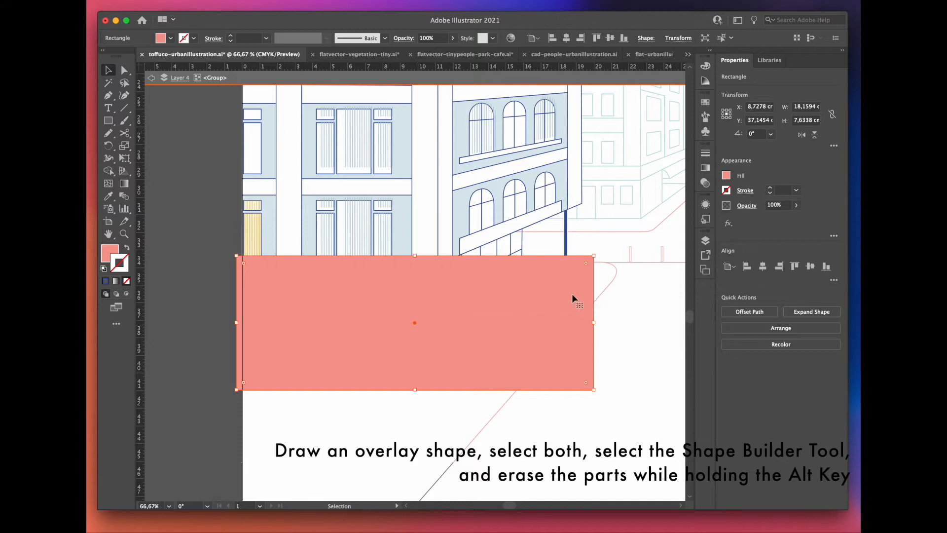
Step: Trim the pink rectangle to the pavement outline with the Shape Builder tool, erasing the parts outside it
drag(439, 407, 407, 364)
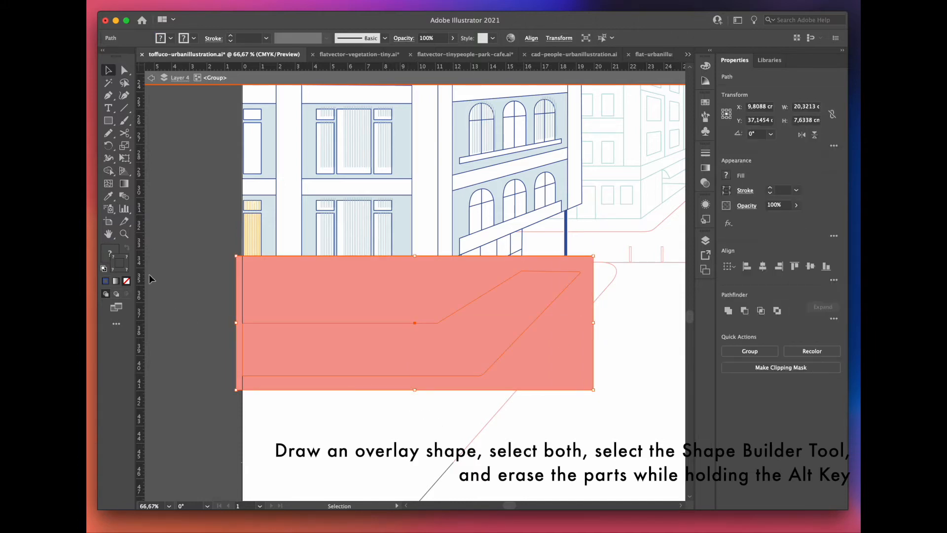
alt+click(349, 303)
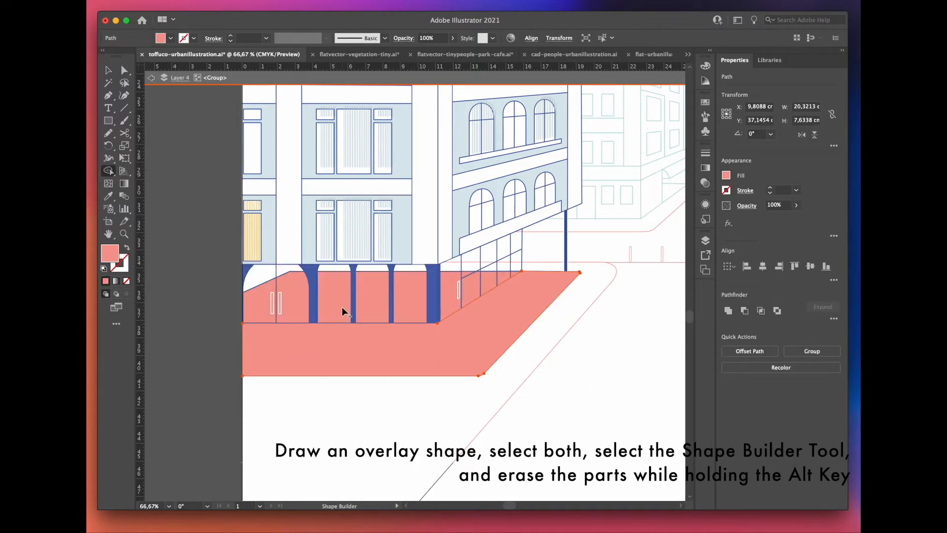
right_click(170, 276)
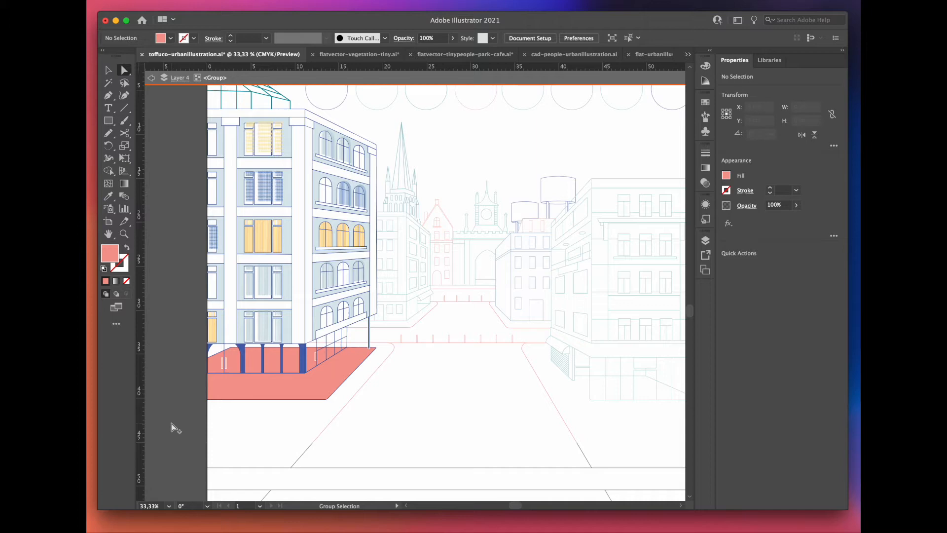
Step: Leave the left building's group and isolate the gabled house's group for editing
scroll(172, 424, up, 2)
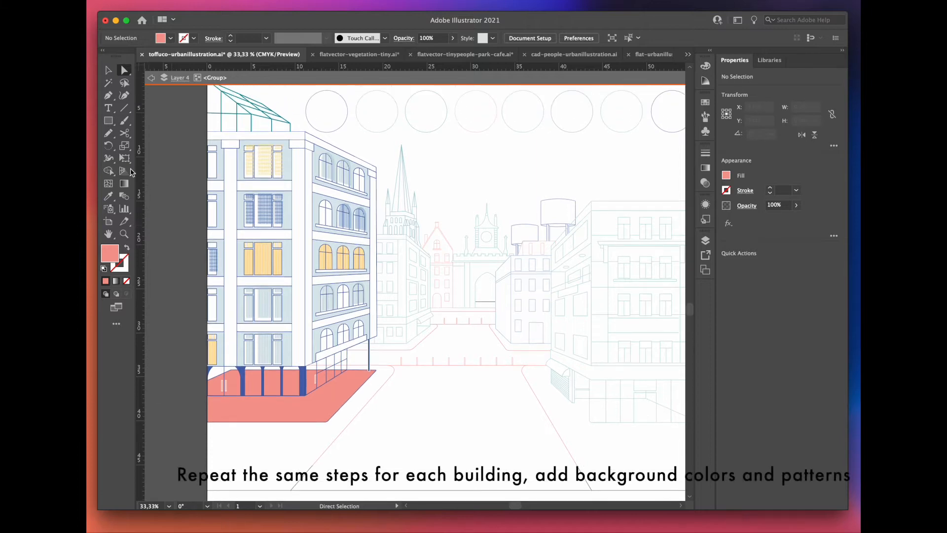
click(151, 79)
click(151, 79)
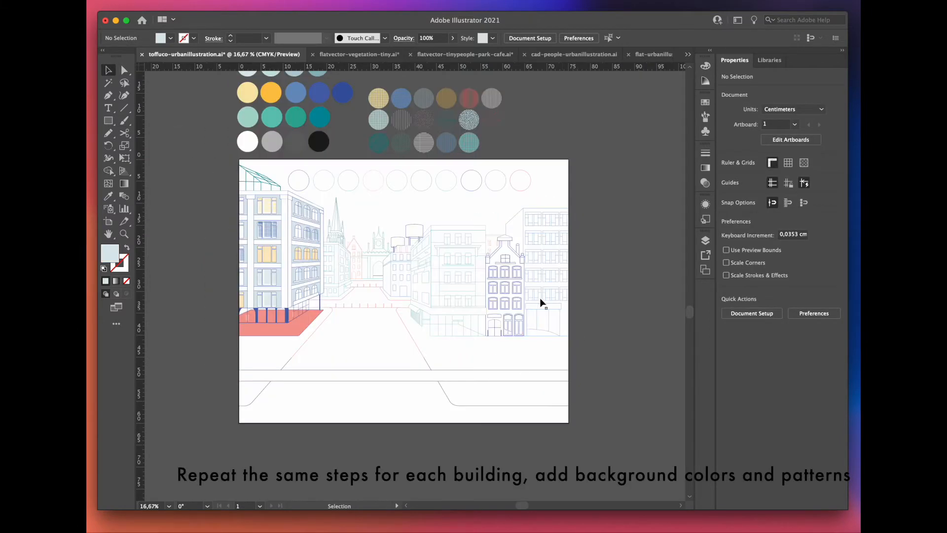
scroll(551, 303, up, 3)
double_click(514, 299)
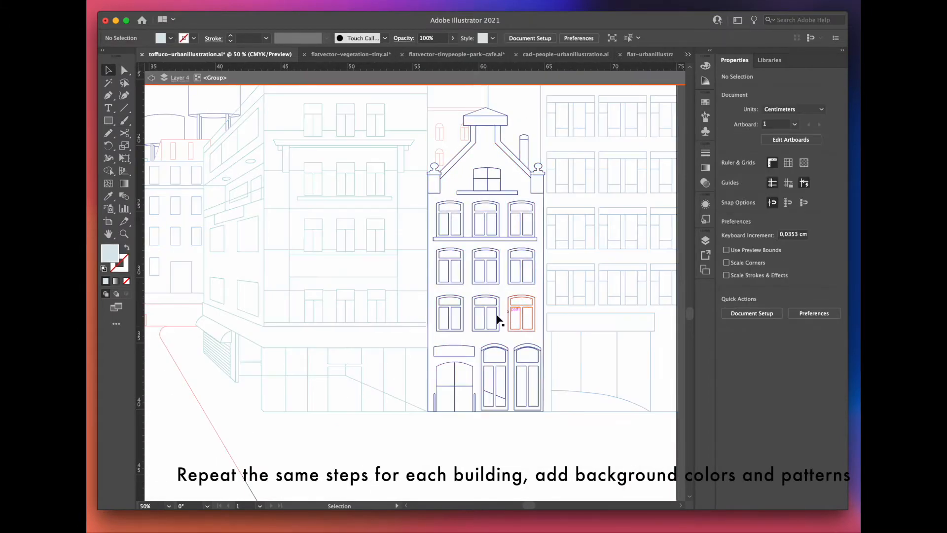
Step: Offset a copy of the gabled house's white facade surface and fill it with the teal brick pattern using the Eyedropper
scroll(419, 266, down, 2)
scroll(457, 226, up, 3)
click(449, 231)
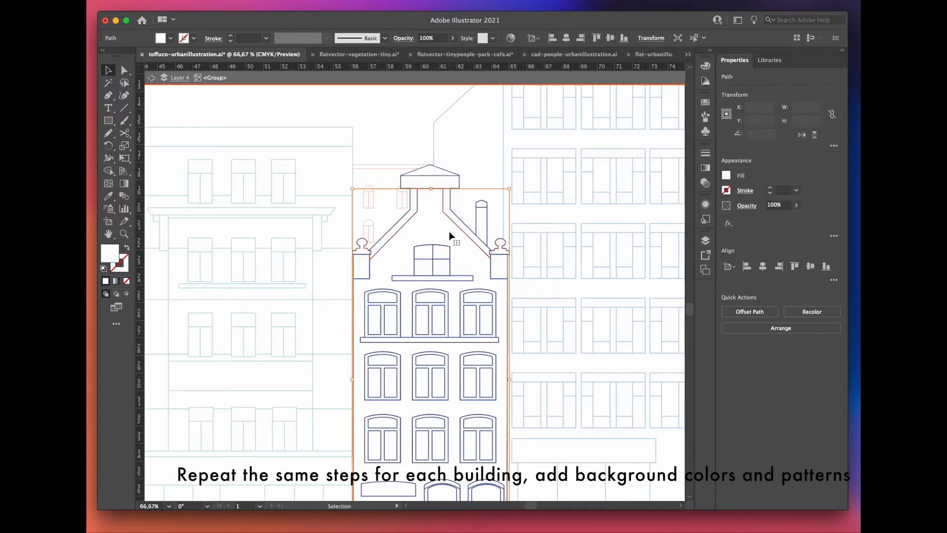
drag(441, 229, 506, 259)
key(F6)
scroll(495, 340, down, 3)
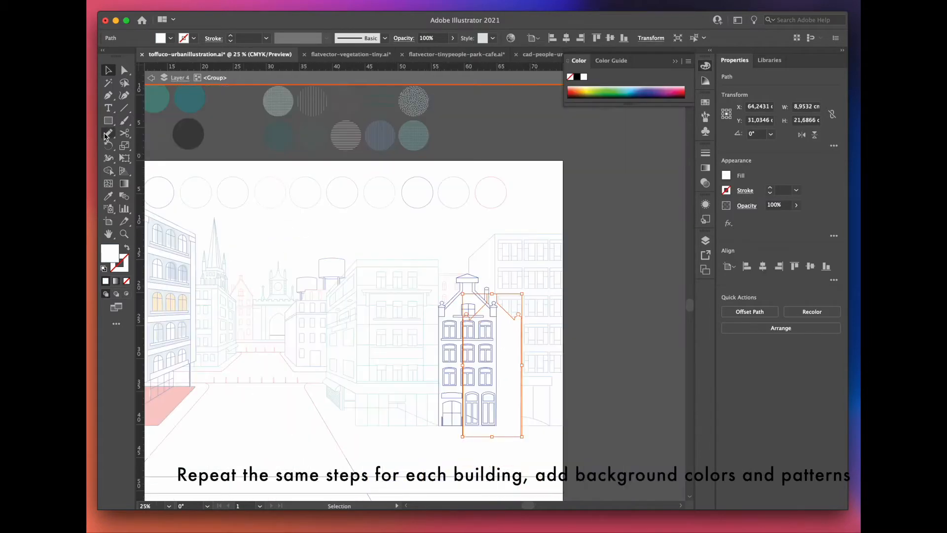
click(108, 196)
click(386, 96)
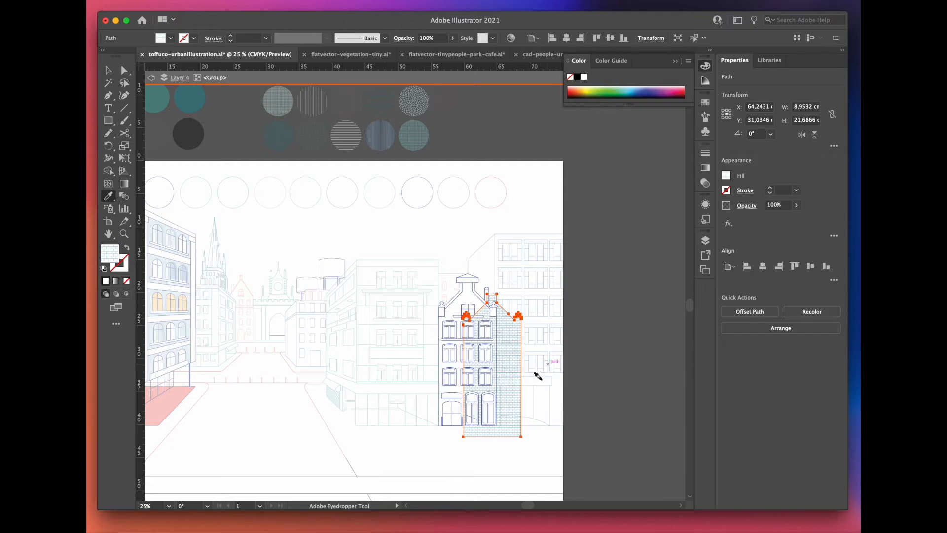
Step: Move the brick-patterned surface back into alignment with the gabled house's facade outline
scroll(493, 435, up, 3)
scroll(470, 433, up, 1)
key(v)
drag(531, 376, 467, 346)
click(450, 422)
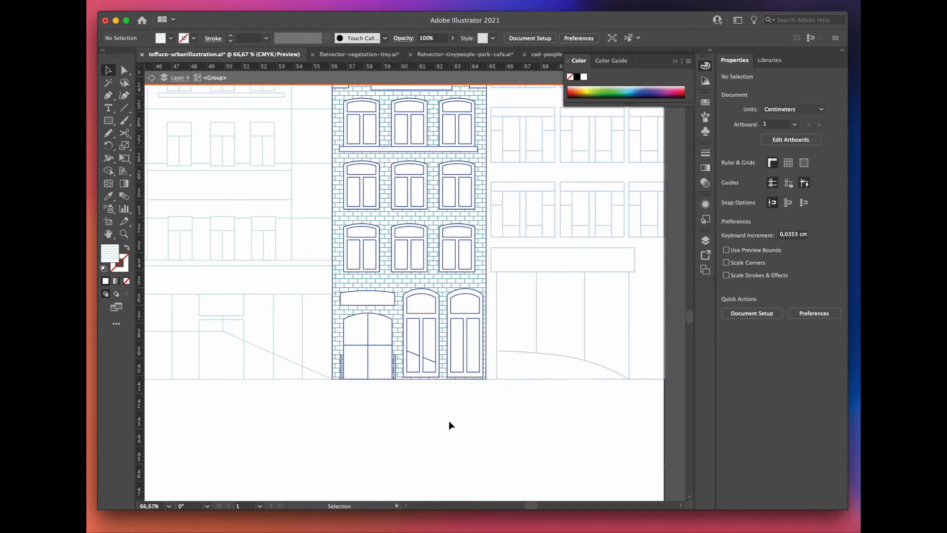
Step: Draw a brick-patterned triangle inside the gable's roof cap with the Pencil and send it to the back
scroll(450, 424, down, 1)
key(n)
scroll(418, 171, up, 3)
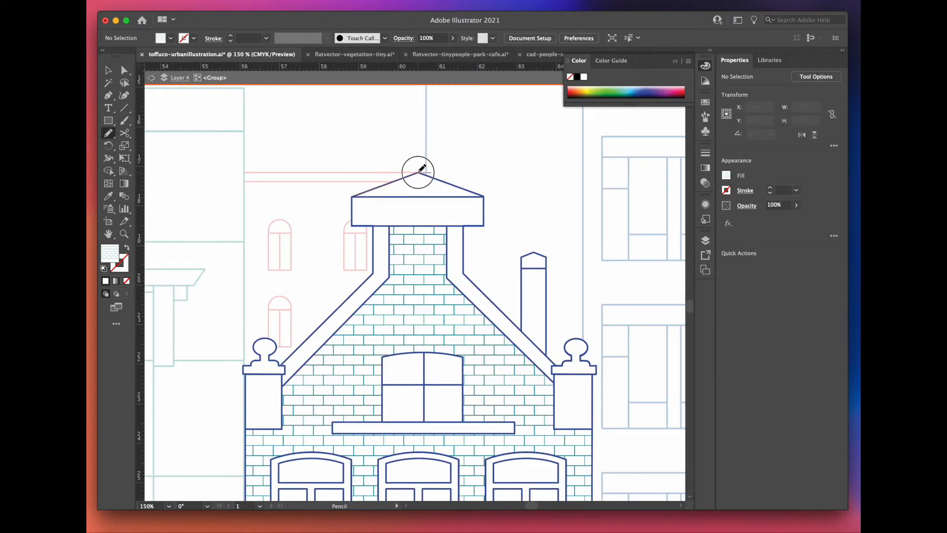
drag(399, 193, 354, 196)
key(v)
right_click(178, 394)
mouse_move(101, 475)
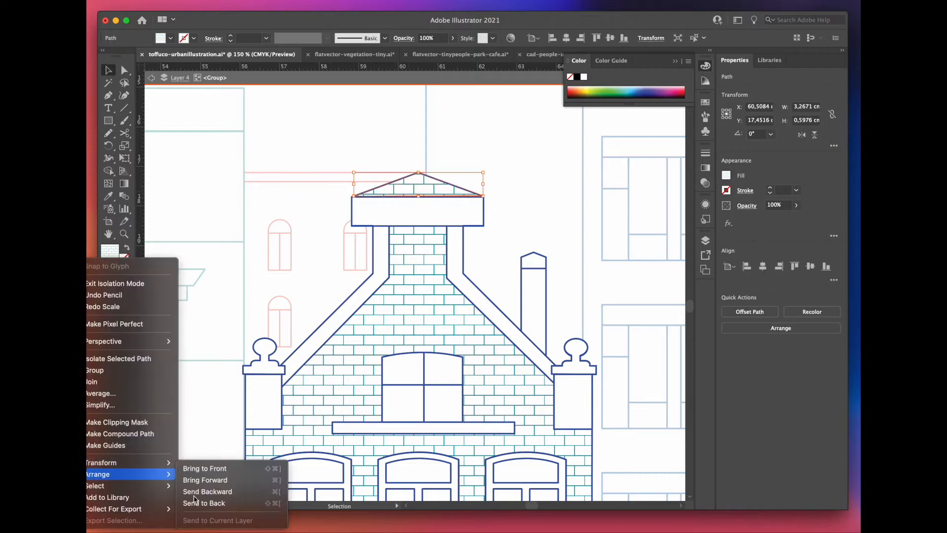
click(204, 503)
Step: Shrink a window pane surface of the gabled house inside its frame and fill it with the teal grid pattern
scroll(504, 195, down, 4)
drag(436, 148, 450, 162)
drag(512, 230, 493, 214)
scroll(459, 275, down, 3)
key(i)
click(200, 181)
Step: Copy a pane surface and paste it into position on the gabled house
scroll(463, 259, up, 3)
key(v)
double_click(334, 332)
click(333, 332)
shift+click(342, 287)
key(super+c)
key(Escape)
key(super+v)
drag(458, 353, 312, 358)
Step: Apply the teal grid pattern and fit the patterned surfaces inside the gabled house's arched window panes
click(467, 170)
key(v)
scroll(349, 310, up, 1)
scroll(315, 345, down, 2)
drag(323, 294, 317, 316)
drag(378, 290, 385, 311)
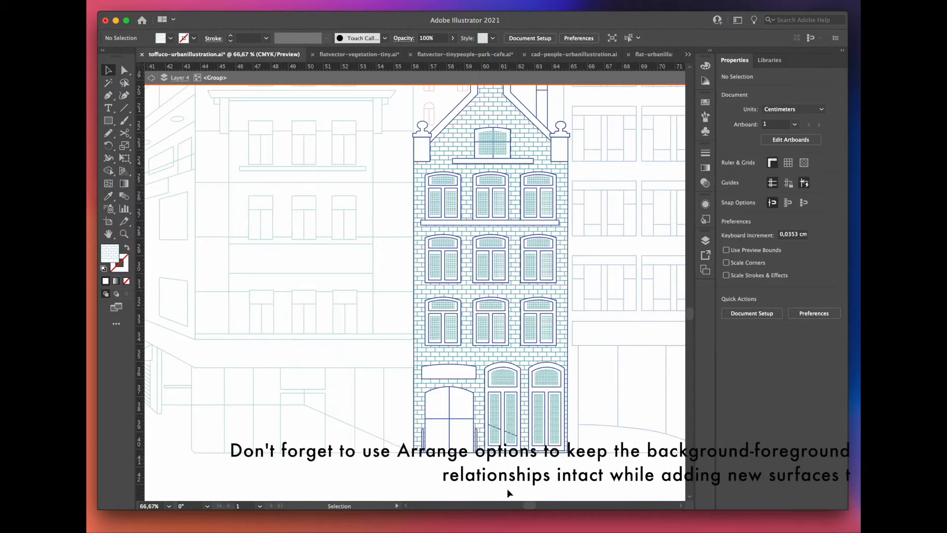
Step: Draw a light-blue, strokeless rectangle over the lower half of the entrance door and arrange it behind the door outlines
scroll(506, 485, up, 2)
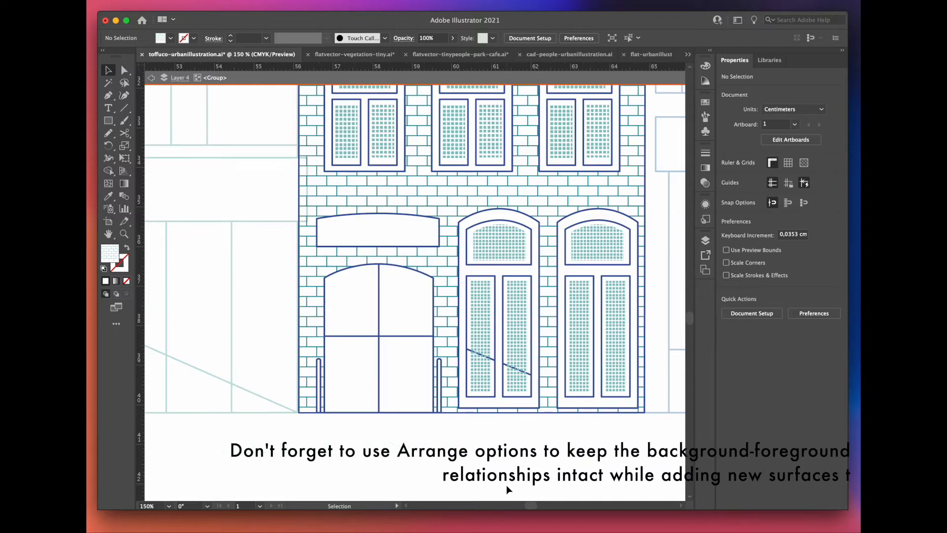
scroll(408, 435, up, 3)
key(m)
drag(191, 174, 477, 374)
right_click(197, 346)
click(208, 482)
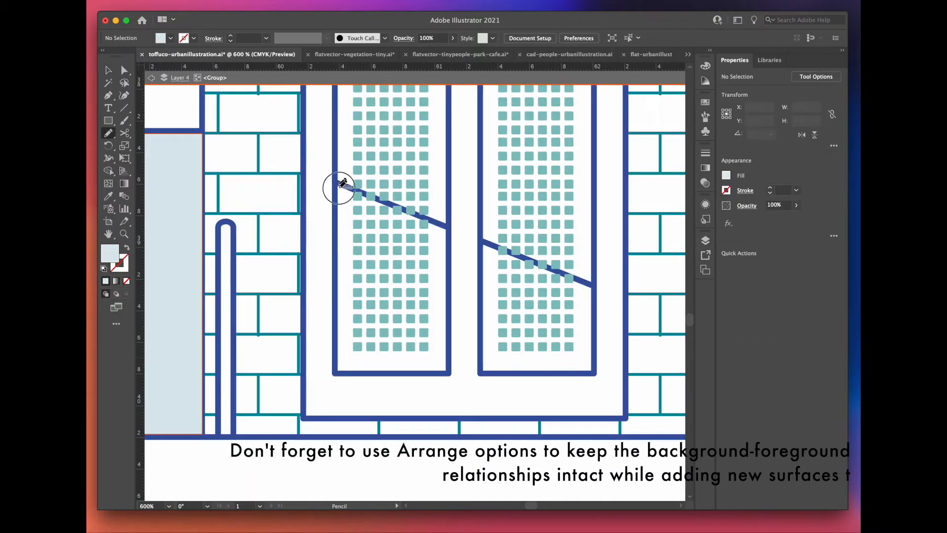
Step: Draw light-blue surfaces below the ground-floor window's diagonal lines with the Pencil and bring the teal pane patterns to the front
drag(336, 187, 336, 184)
key(a)
right_click(392, 173)
mouse_move(128, 475)
click(207, 467)
click(464, 346)
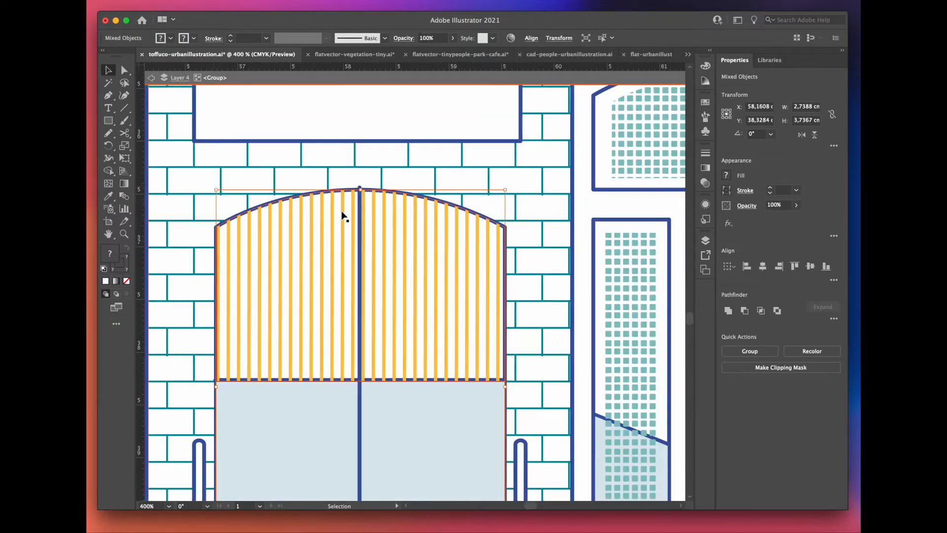
Step: Fit the yellow-striped surface into the arched upper half of the entrance door
scroll(466, 222, up, 1)
drag(526, 174, 523, 177)
scroll(415, 296, down, 3)
drag(374, 371, 374, 365)
scroll(437, 414, down, 5)
Step: Leave the gabled house's group and isolate the neighbouring corner building's group for editing
double_click(360, 402)
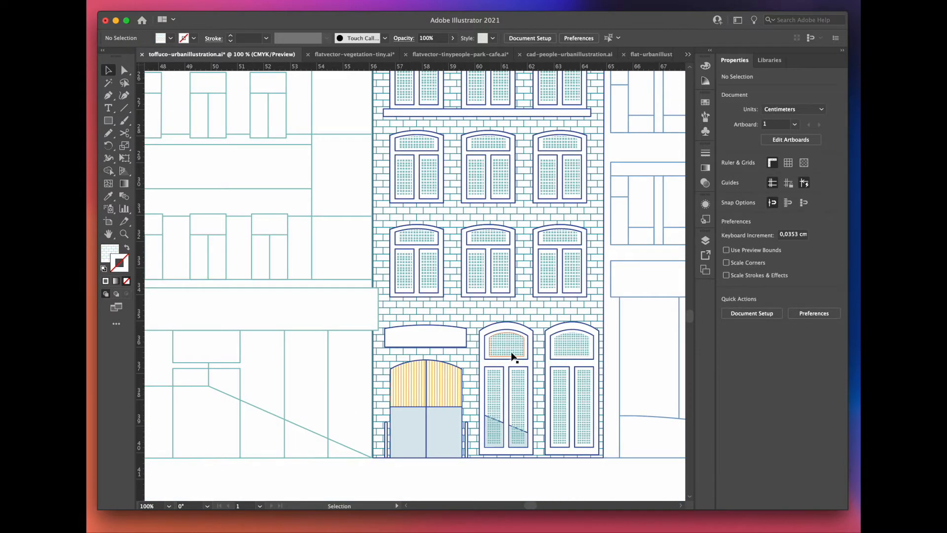
scroll(513, 356, down, 6)
double_click(519, 291)
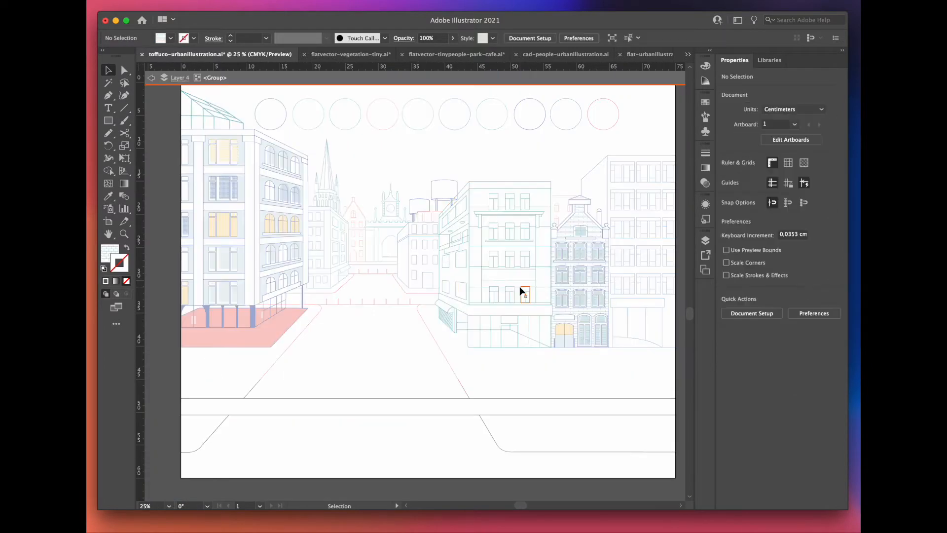
Step: Draw a rectangle over the sign panel on the corner building's front facade and give it the light-blue fill
scroll(519, 291, up, 8)
key(m)
drag(197, 267, 629, 354)
scroll(437, 296, down, 3)
key(v)
click(419, 323)
key(i)
click(399, 227)
Step: Draw a muted-teal rectangle over the corner building's whole upper front facade and send it to the back
key(m)
scroll(316, 134, down, 1)
drag(316, 134, 480, 366)
scroll(319, 375, up, 1)
right_click(179, 258)
mouse_move(105, 472)
click(232, 503)
Step: Add a light-blue surface to the band above the corner building's ground floor
scroll(446, 266, up, 1)
key(m)
drag(578, 407, 578, 407)
key(v)
scroll(368, 336, down, 2)
drag(323, 370, 510, 145)
scroll(356, 278, down, 1)
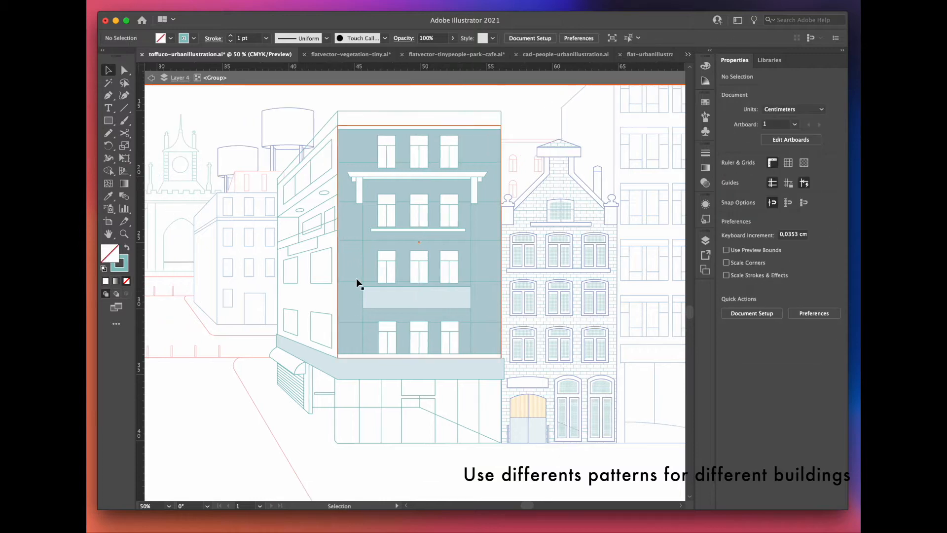
Step: Try a white stroke on the horizontal lines of the corner building's front facade
click(356, 283)
key(x)
click(705, 66)
click(518, 124)
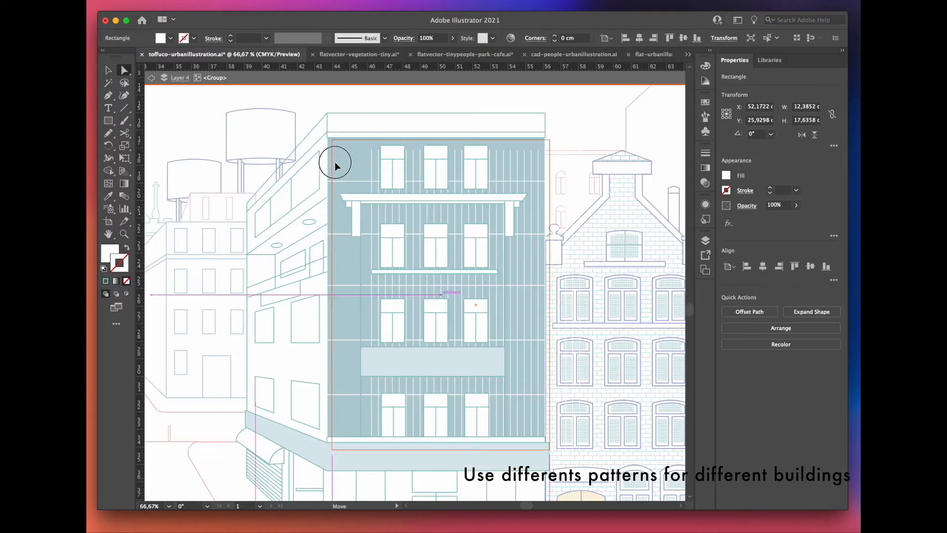
Step: Draw Pencil surfaces for the side facade's slanted soffit in light blue and for the wall section below it
drag(335, 162, 335, 159)
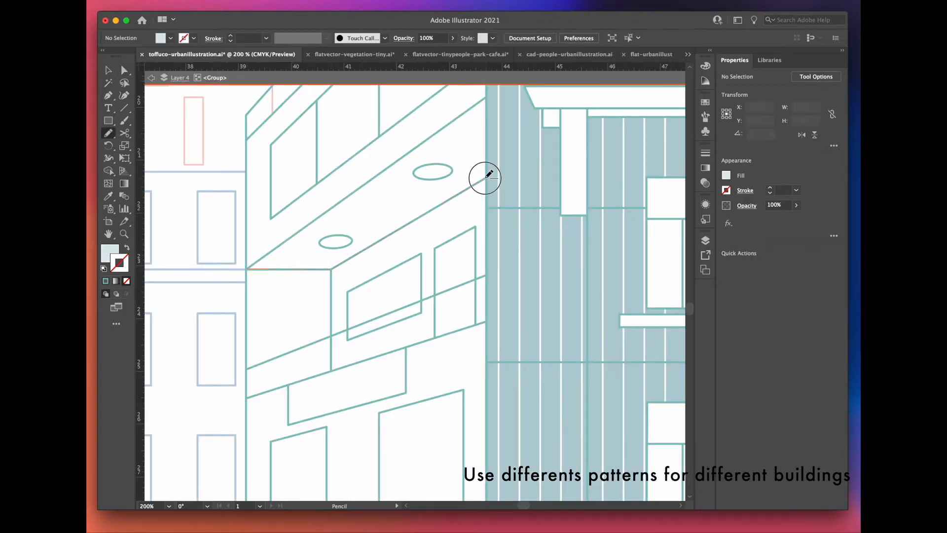
drag(365, 196, 248, 269)
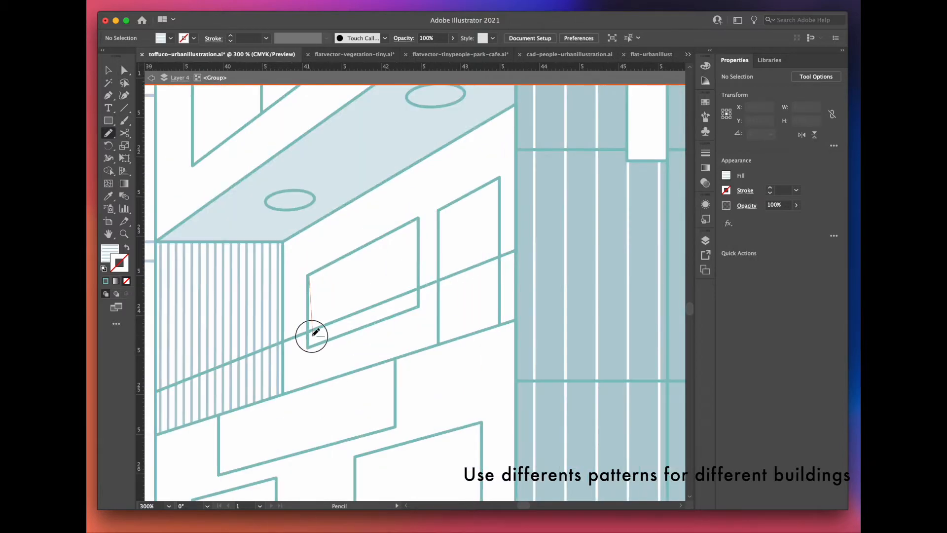
drag(309, 344, 430, 304)
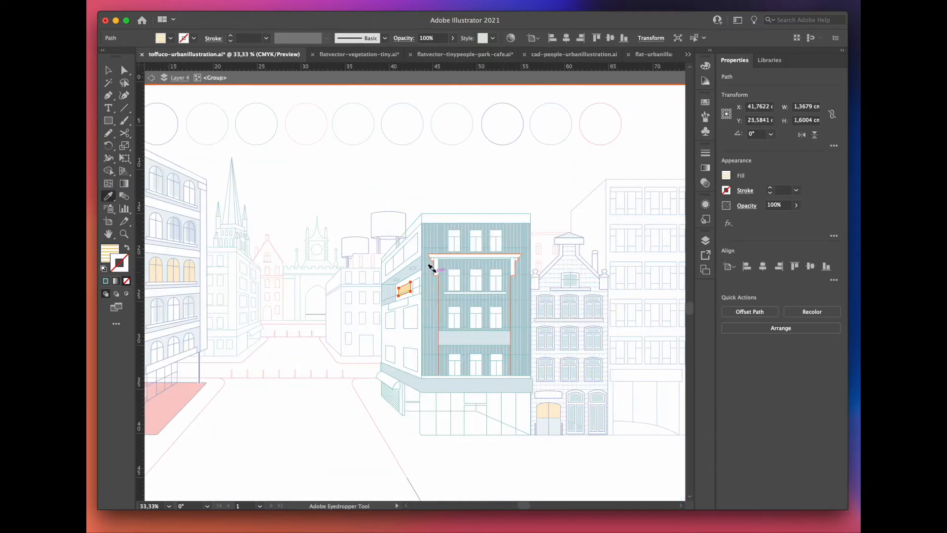
Step: Send the yellow-striped window surface on the side facade behind the outlines
right_click(380, 256)
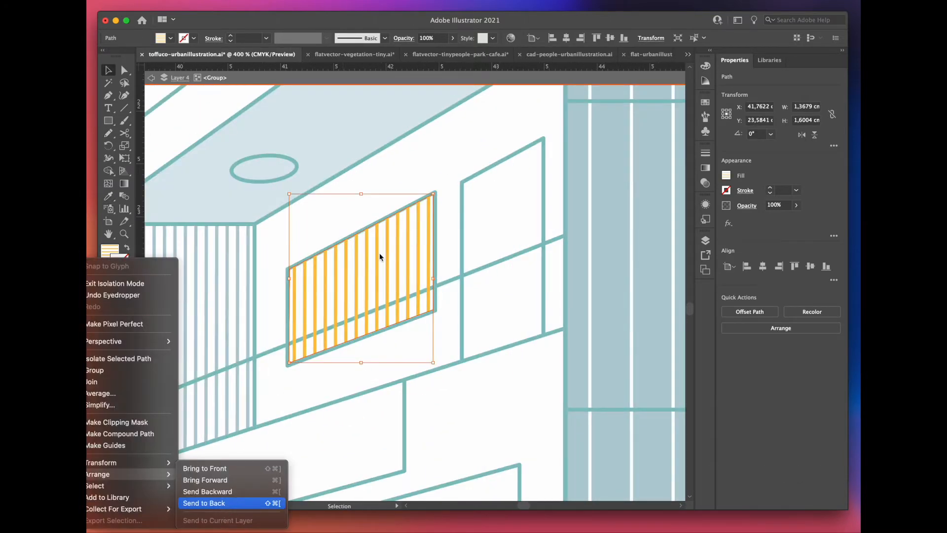
click(232, 503)
click(404, 176)
Step: Fill the two oval soffit lamps with white and add slightly offset yellow-striped copies behind them
scroll(363, 215, down, 2)
scroll(296, 163, up, 1)
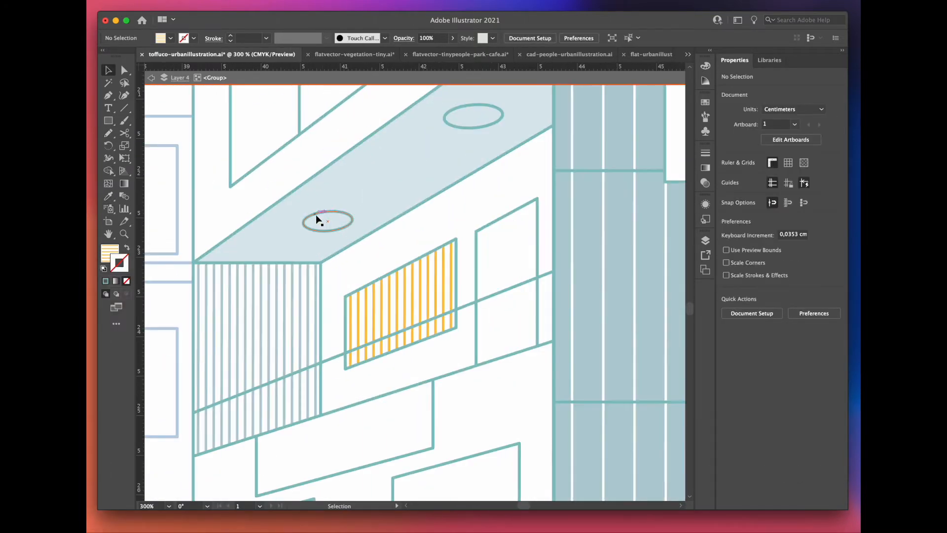
drag(322, 224, 322, 224)
click(108, 70)
click(328, 211)
click(109, 252)
click(105, 280)
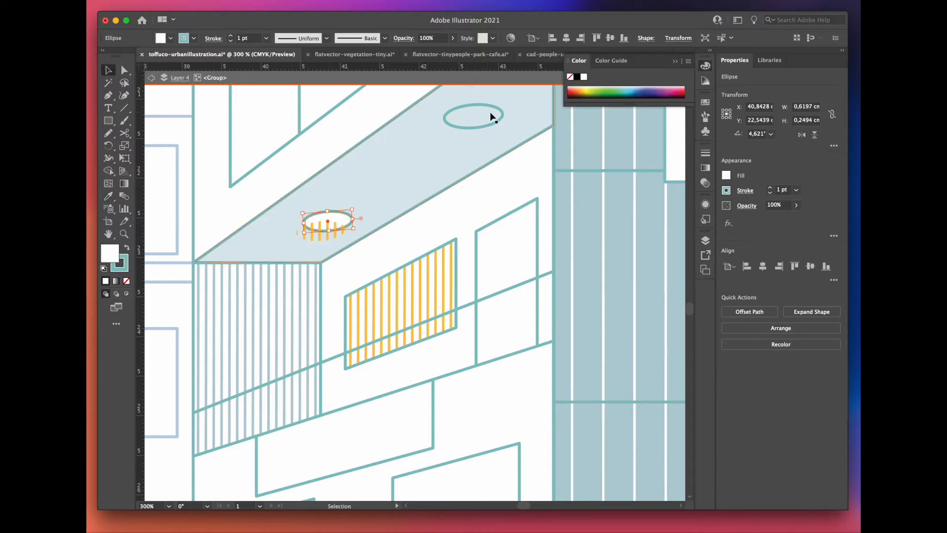
click(426, 154)
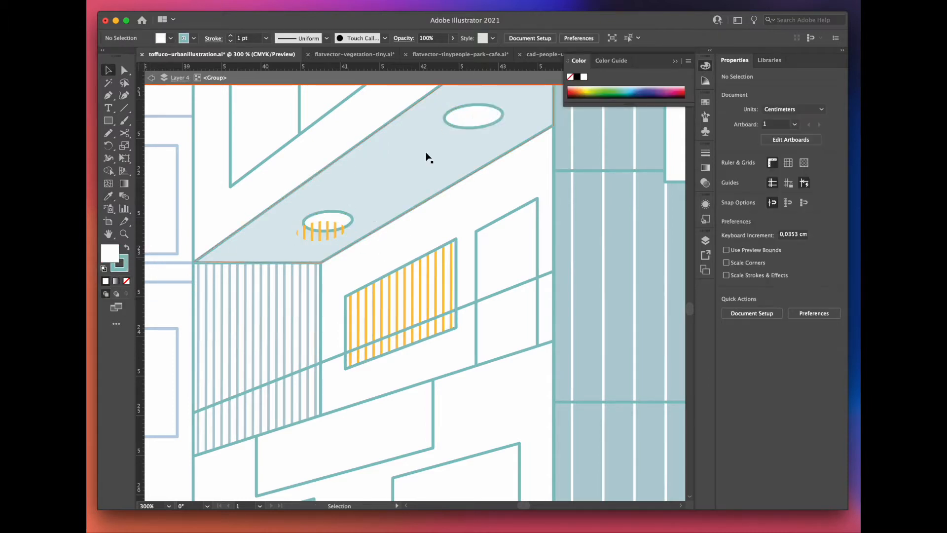
drag(480, 131, 479, 137)
click(109, 195)
click(321, 227)
key(v)
Step: Duplicate the long upper window on the side facade with a slight offset and give the copy the yellow grid pattern
key(super+minus)
key(super+minus)
drag(306, 229, 312, 212)
click(109, 196)
click(338, 387)
key(v)
key(super+minus)
Step: Duplicate the smaller upper window below the soffit with a slight offset and apply the teal grid pattern swatch
click(232, 153)
scroll(338, 335, down, 8)
key(super+plus)
drag(360, 285, 348, 292)
key(super+minus)
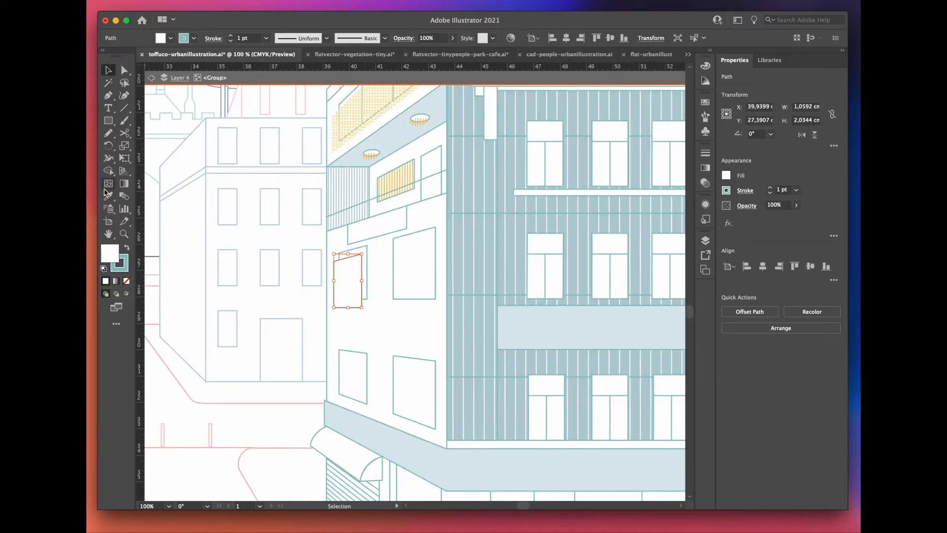
click(109, 197)
key(super+minus)
key(super+minus)
key(super+minus)
key(super+minus)
key(super+minus)
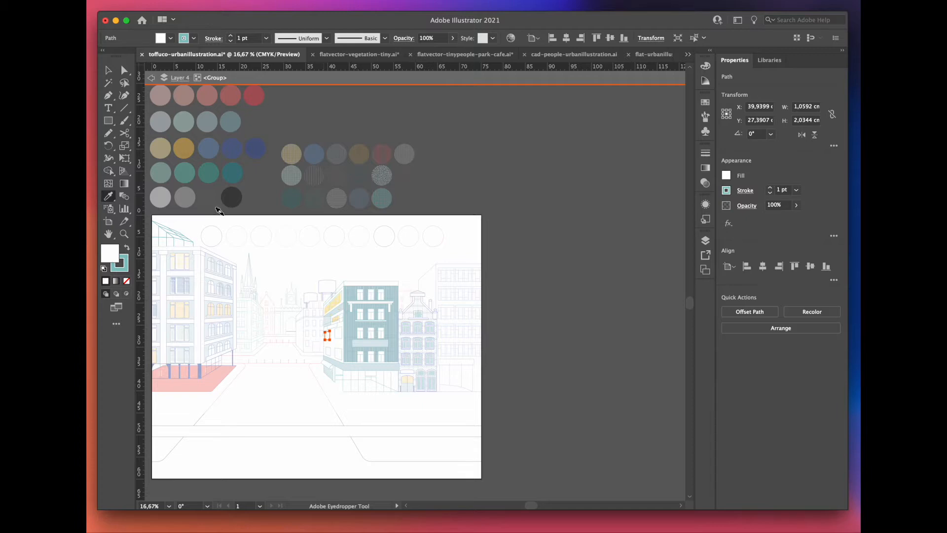
click(297, 177)
scroll(323, 342, up, 6)
Step: Add offset teal-grid copies of the other three windows on the lower part of the side facade
key(v)
drag(390, 278, 384, 291)
click(321, 244)
key(v)
drag(307, 389, 299, 399)
click(321, 256)
drag(388, 400, 380, 410)
scroll(320, 404, down, 3)
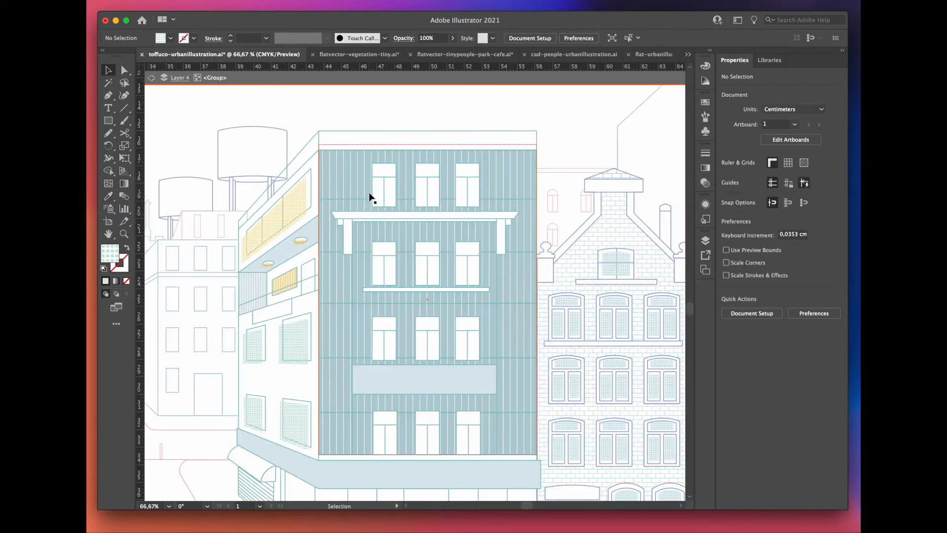
Step: Draw a rectangle about 1.2 by 2.3 cm over the front facade's first top-floor window and apply the yellow grid pattern
scroll(370, 196, up, 3)
key(m)
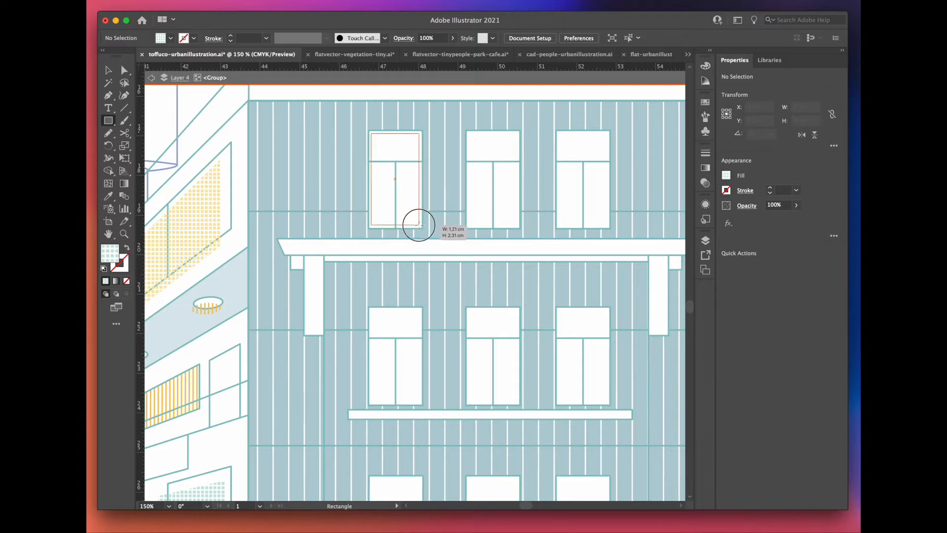
drag(419, 225, 419, 225)
key(i)
click(205, 205)
scroll(359, 205, right, 1)
Step: Duplicate the window surface over the other windows of the two upper floors, using the teal grid pattern for some
key(v)
mouse_move(359, 205)
mouse_down()
mouse_move(550, 386)
mouse_move(458, 207)
mouse_move(559, 218)
mouse_up()
click(179, 494)
key(v)
scroll(422, 298, down, 3)
mouse_move(501, 138)
mouse_down()
mouse_move(500, 316)
mouse_move(395, 317)
mouse_up()
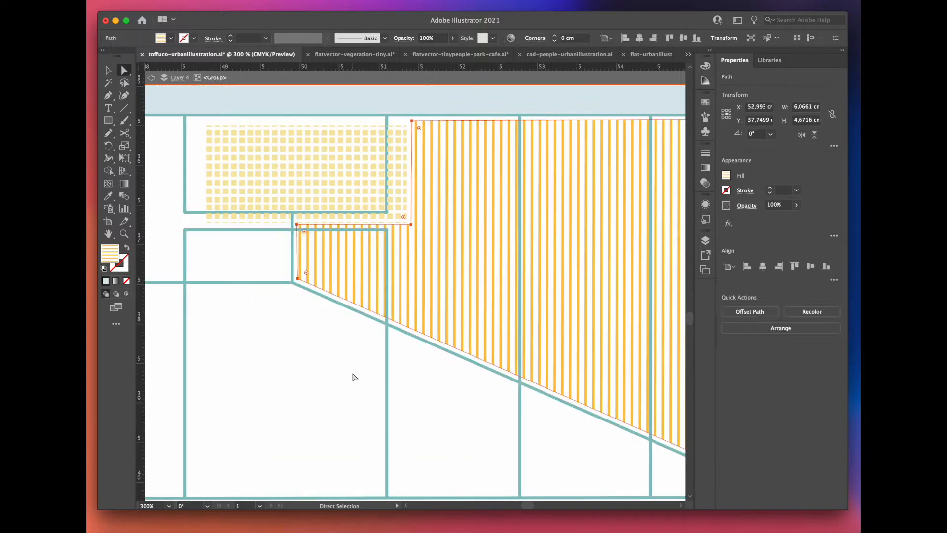
Step: Finish the yellow-striped storefront surface above the diagonal line and leave the corner building's group
key(v)
scroll(353, 377, down, 5)
click(353, 418)
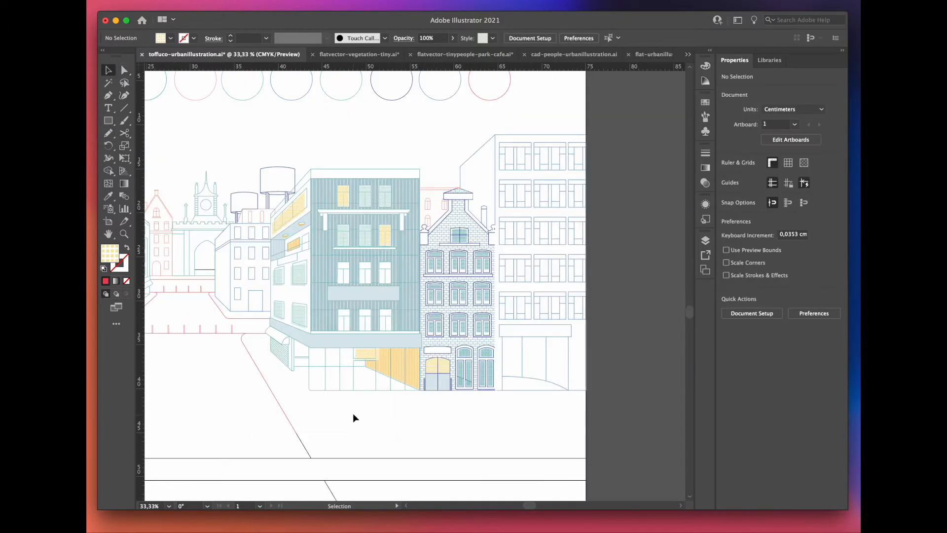
Step: Isolate the tall rightmost building's group and fill its front facade surface with the blue-teal swatch color
click(537, 282)
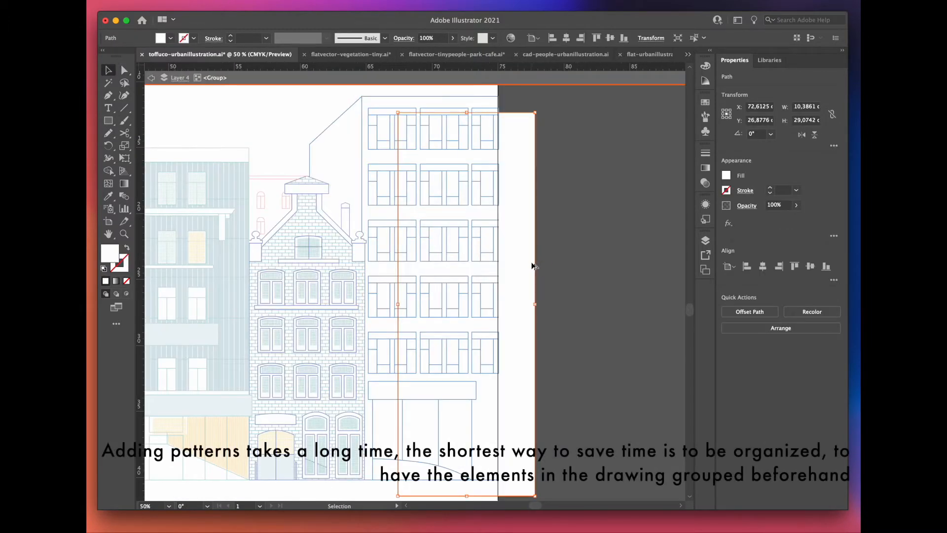
key(ctrl+minus)
scroll(312, 297, down, 2)
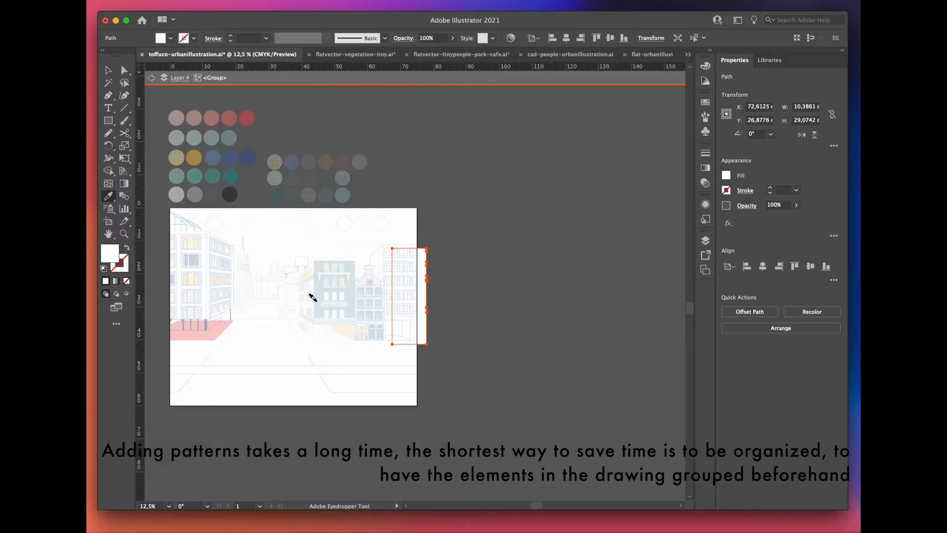
click(221, 142)
key(v)
scroll(364, 323, up, 5)
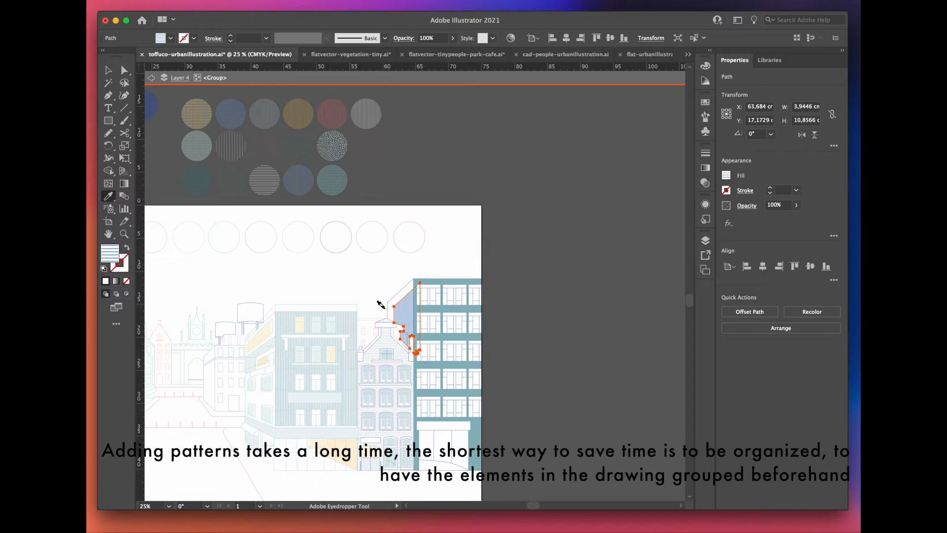
Step: Fit the blue-striped surface onto the tall building's receding side wall
scroll(419, 335, up, 5)
drag(376, 285, 338, 262)
scroll(359, 290, down, 3)
Step: Apply the side wall's blue stripes to a copy of the front facade surface and align it over the facade
click(393, 299)
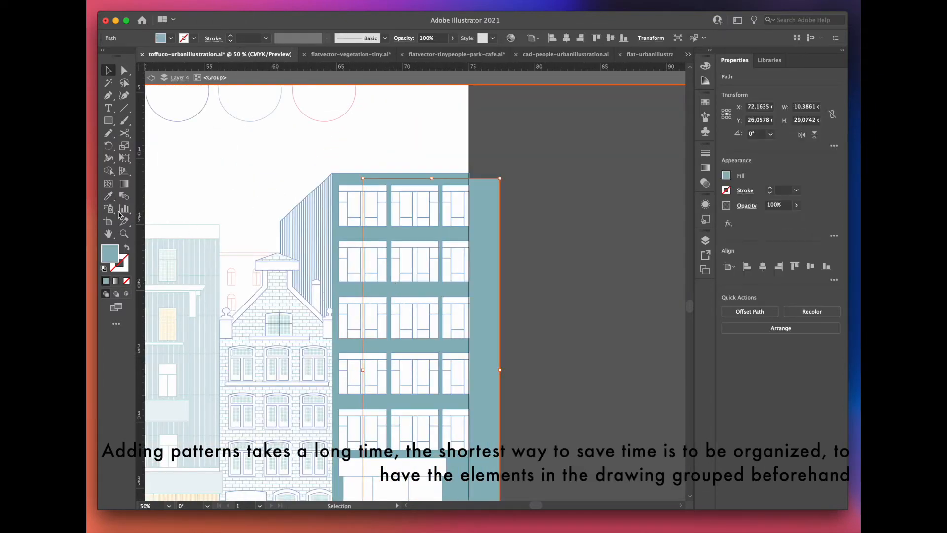
click(313, 227)
scroll(345, 207, up, 5)
key(v)
drag(392, 193, 339, 187)
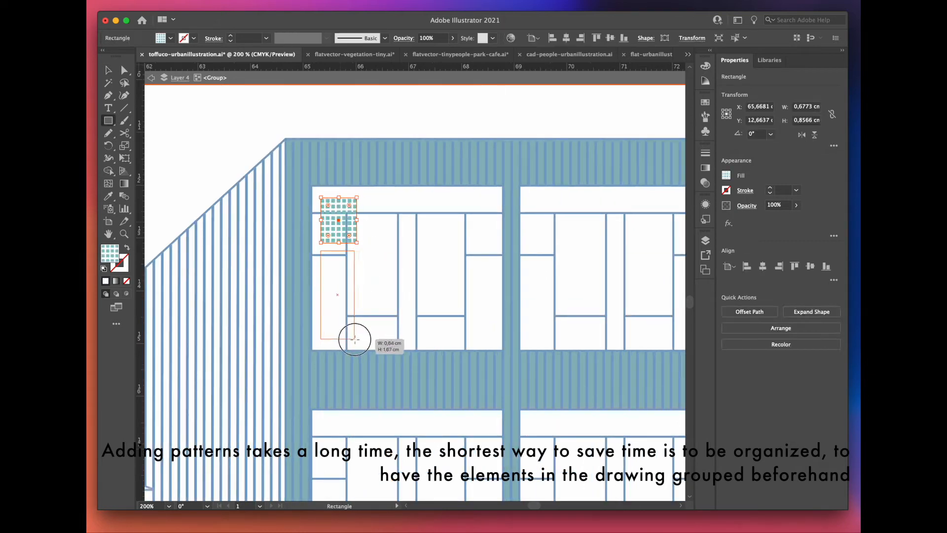
Step: Draw teal-grid rectangles over the left panes of the tall building's first top-floor window and duplicate them onto the right panes
drag(355, 339, 357, 339)
drag(418, 339, 418, 340)
drag(372, 198, 415, 300)
key(v)
shift+click(390, 329)
drag(389, 332, 451, 332)
click(345, 231)
mouse_move(332, 315)
mouse_down()
mouse_move(496, 314)
mouse_move(448, 313)
mouse_up()
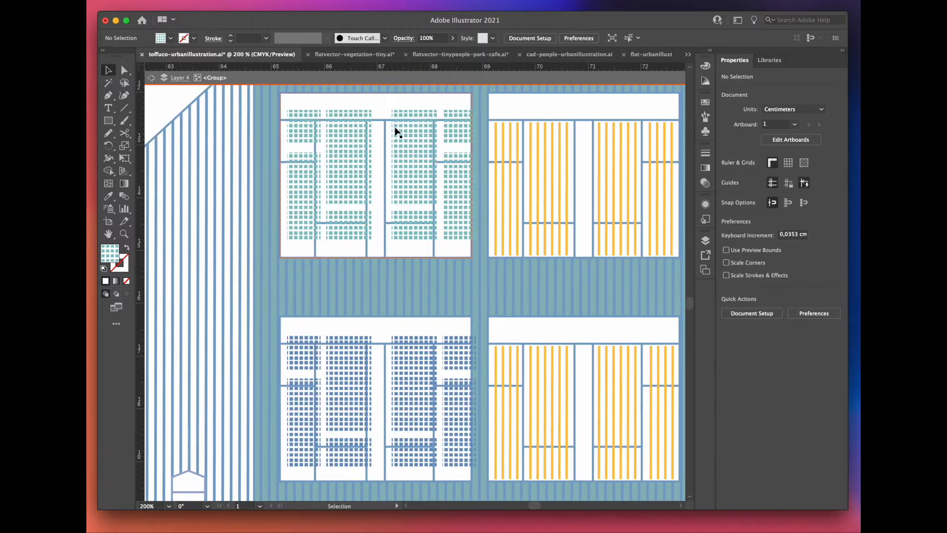
Step: Return to the corner building's group and fill both parts of its awning with the solid teal color
scroll(404, 133, down, 3)
scroll(524, 151, down, 2)
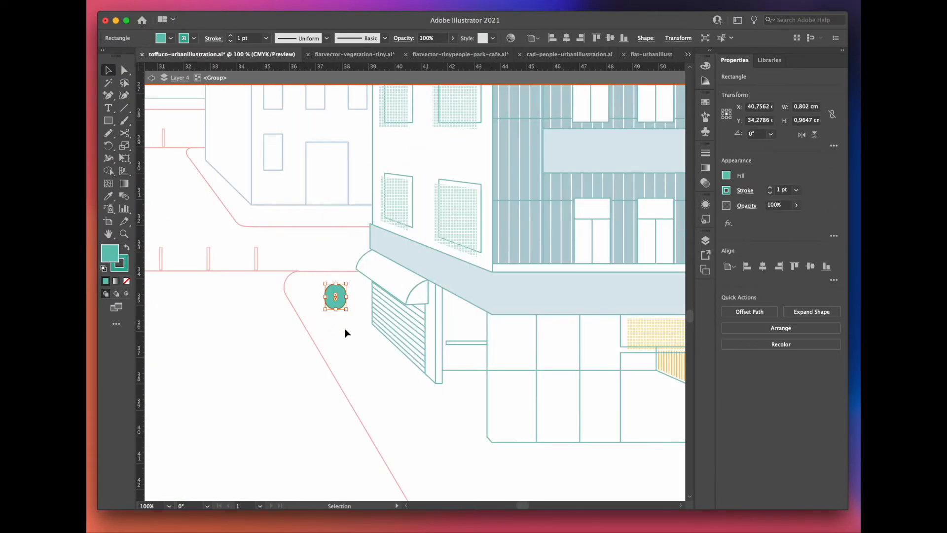
click(345, 332)
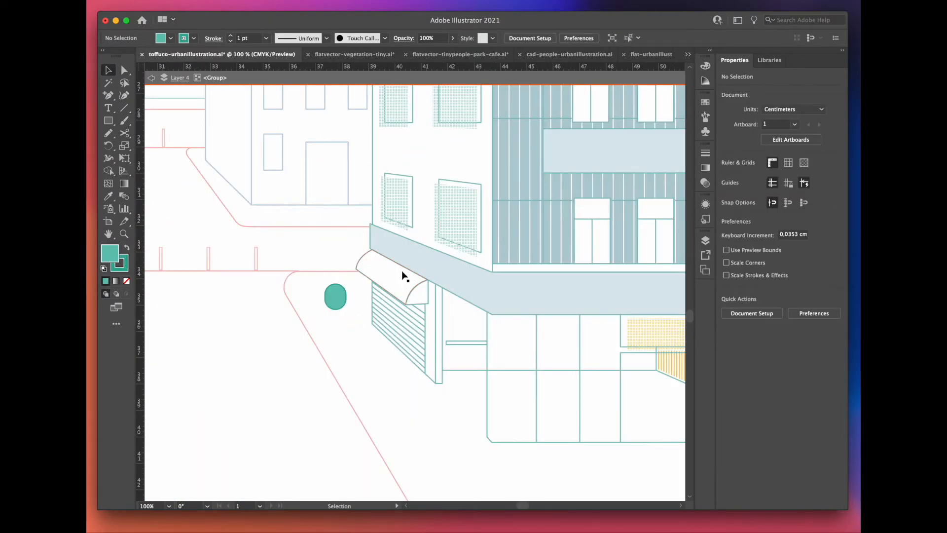
click(398, 281)
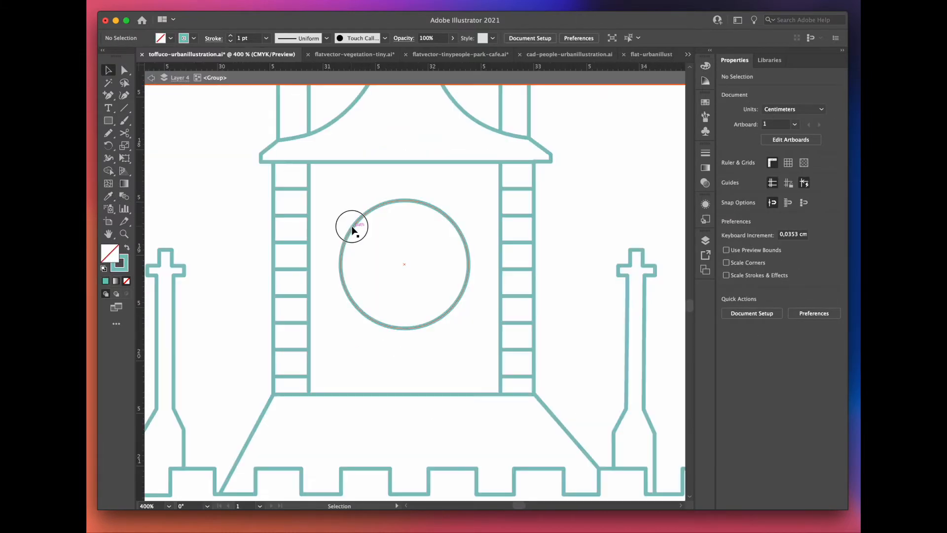
drag(349, 222, 369, 223)
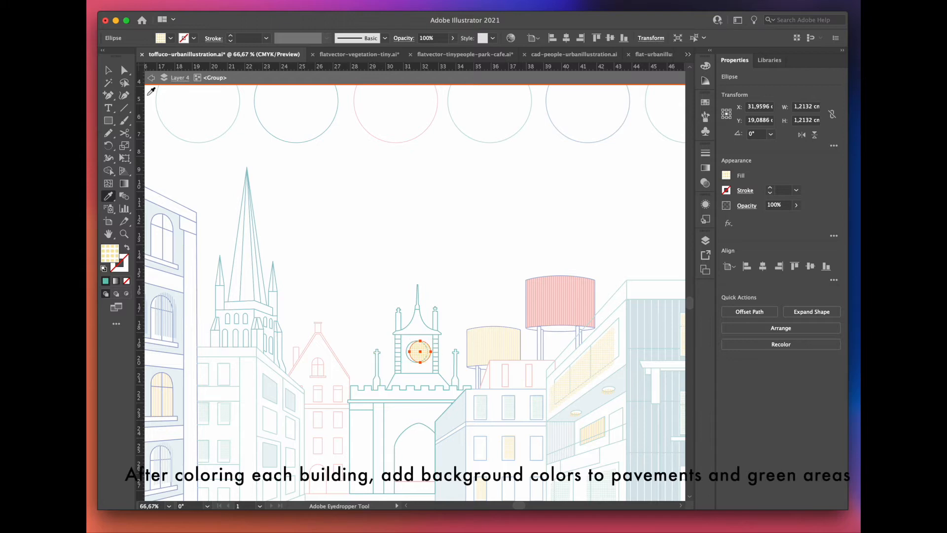
Step: Place the yellow-grid surface on the clock tower's round face
scroll(374, 196, down, 3)
key(v)
drag(622, 138, 338, 171)
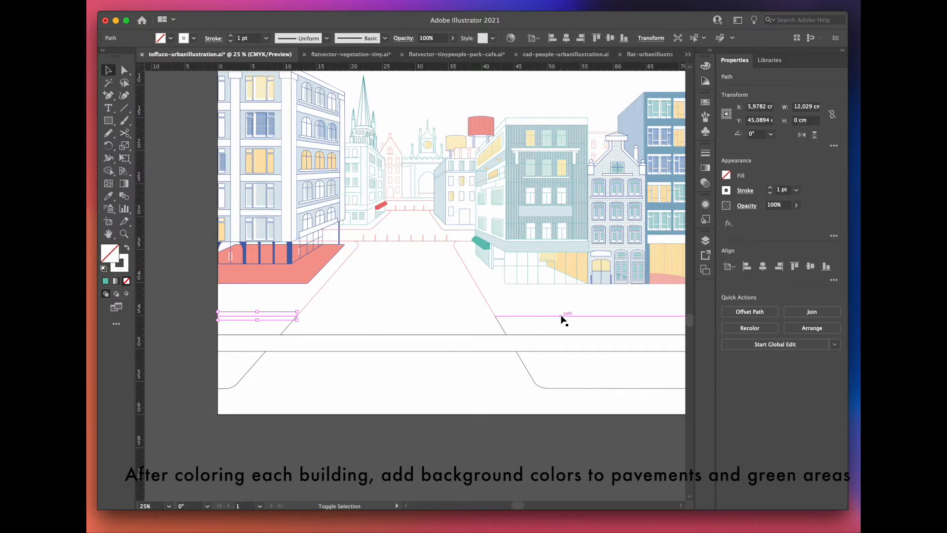
Step: Extend the right-hand curb line's end point up across the crossing road to meet the upper line
shift+click(562, 317)
scroll(562, 319, down, 1)
click(594, 351)
scroll(594, 351, up, 3)
scroll(405, 318, up, 1)
key(a)
drag(401, 324, 402, 262)
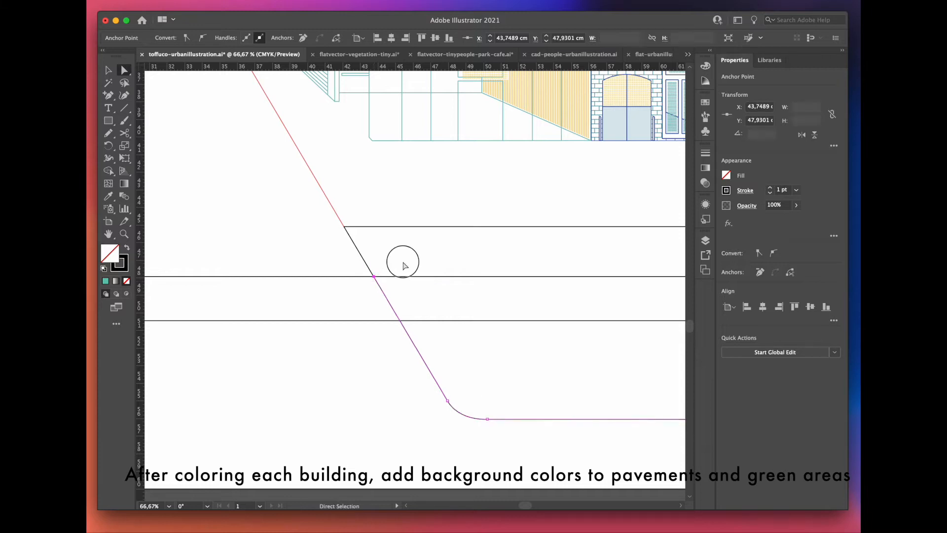
click(442, 260)
Step: Extend the left-hand curb line's end point up across the crossing road to meet the upper diagonal
scroll(434, 266, down, 4)
scroll(281, 286, up, 3)
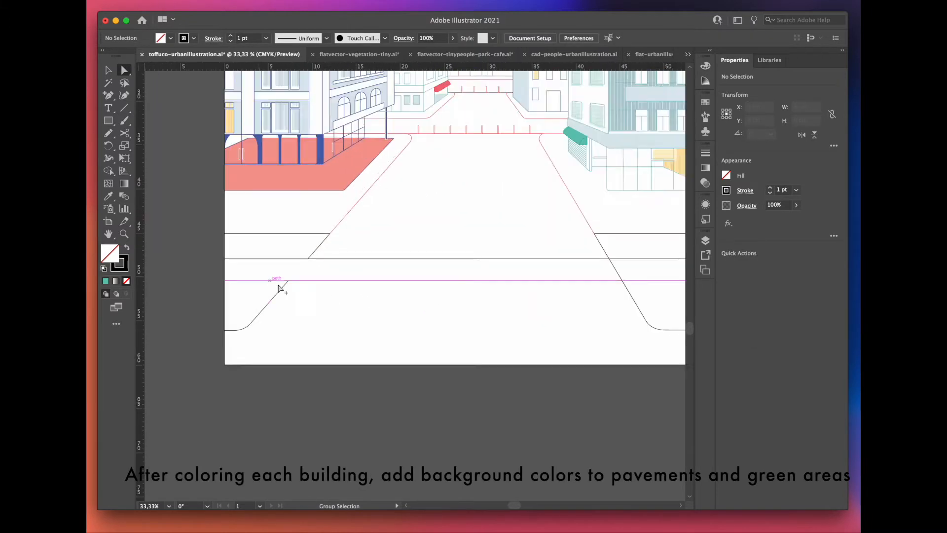
drag(302, 280, 326, 249)
click(293, 306)
Step: Place a copy of the right-hand curb line below the original and give it a light-green fill without stroke
scroll(231, 276, down, 1)
drag(363, 266, 350, 340)
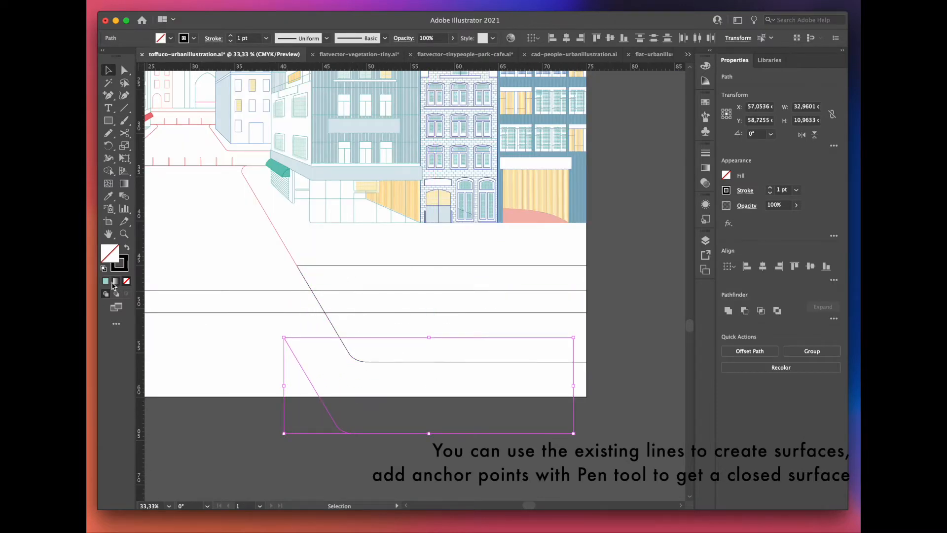
click(107, 281)
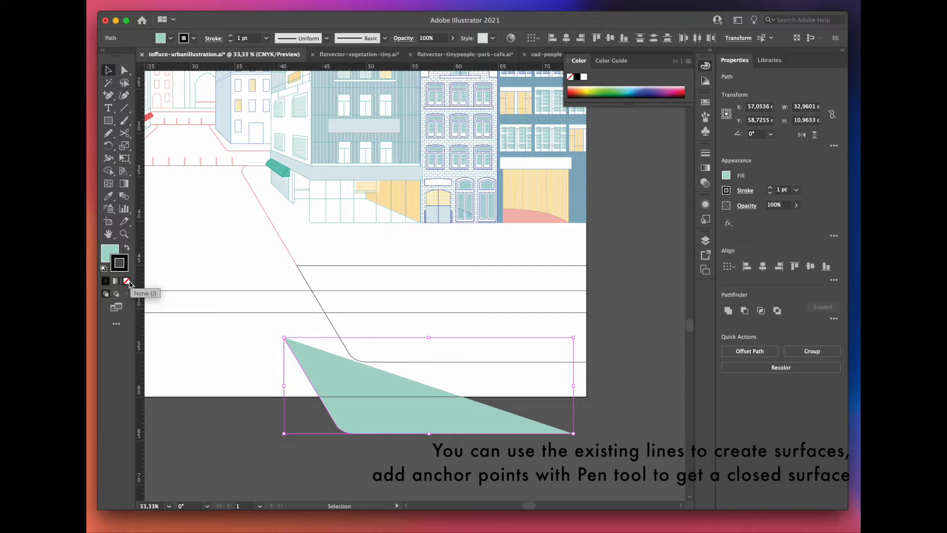
Step: Add a corner anchor point to the light-green path with the Pen tool to complete the green area's shape
drag(113, 98, 148, 93)
click(574, 433)
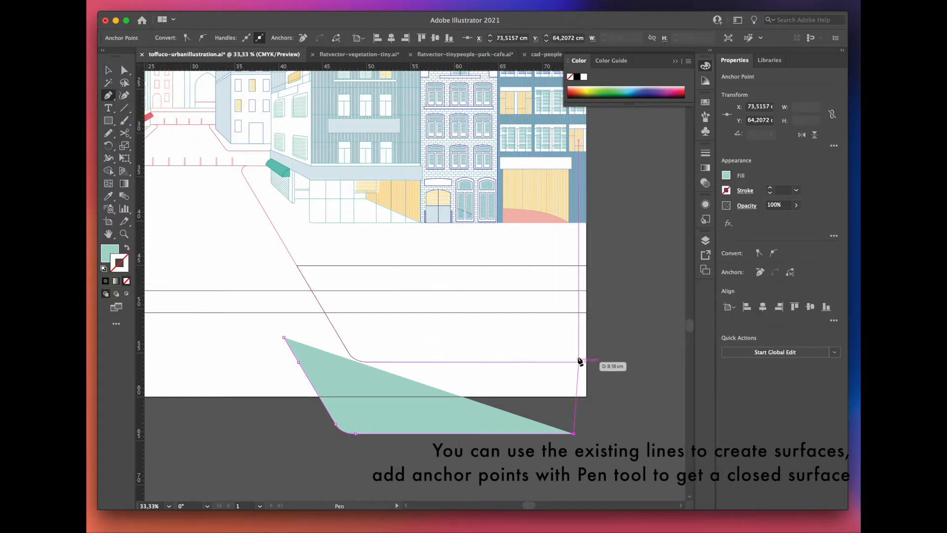
click(573, 338)
Step: Move the light-green surface onto the right-hand green area and arrange it behind the lines
key(v)
drag(333, 376, 346, 304)
right_click(384, 338)
mouse_move(162, 474)
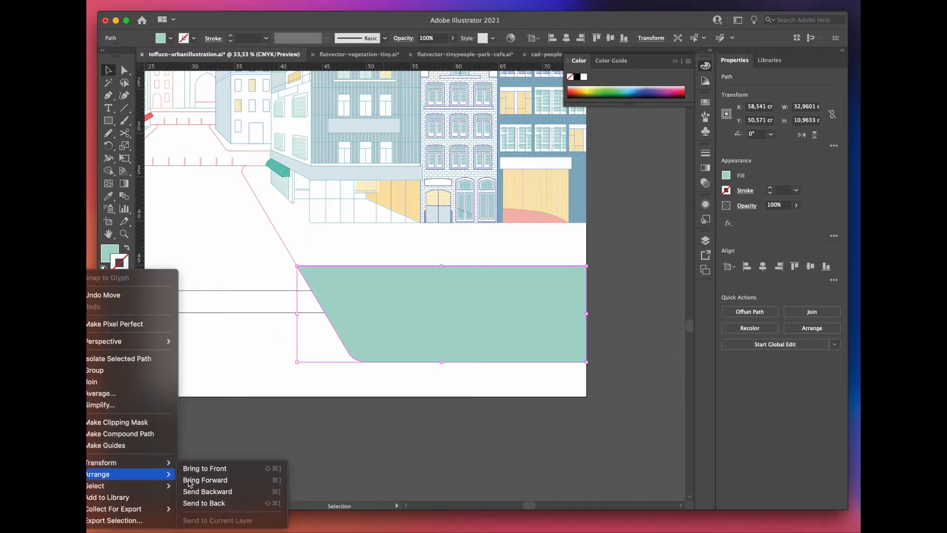
click(239, 496)
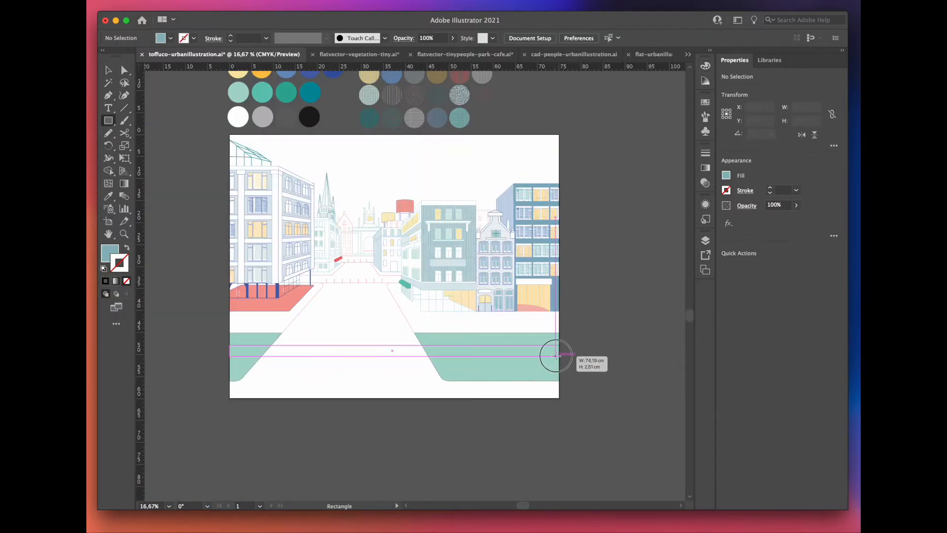
Step: Select the black outlines of the green areas and crossing road and change their stroke to white
key(super+equal)
shift+click(502, 306)
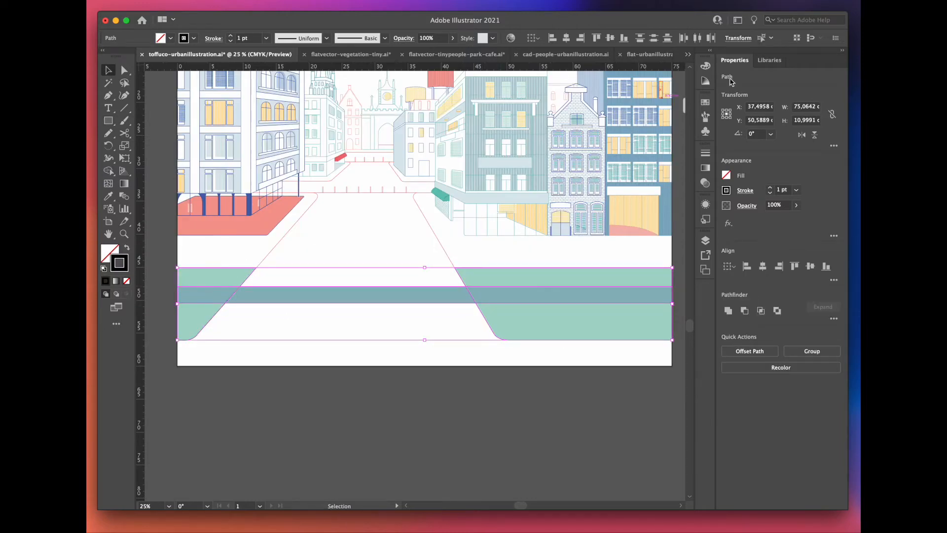
click(704, 67)
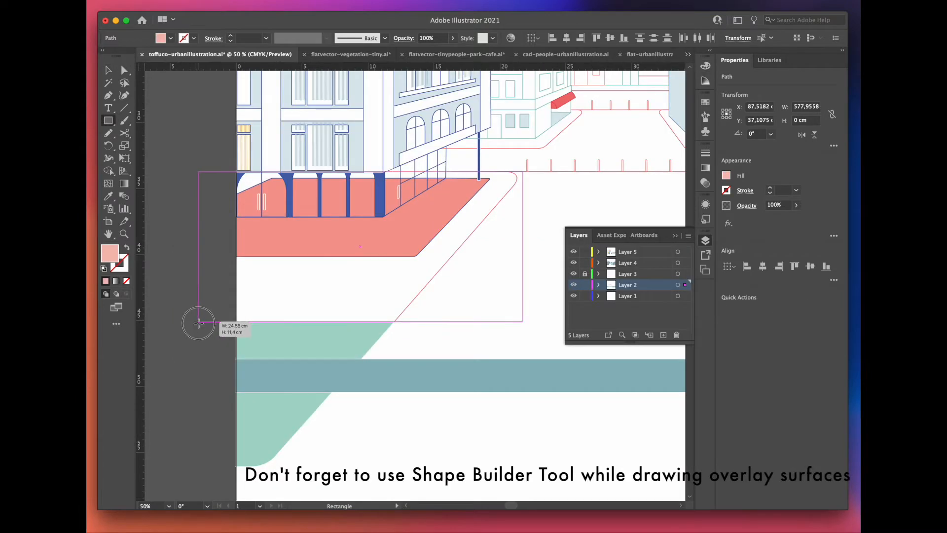
Step: Draw a pink rectangle over the left pavement and trim it to the curb line with the Shape Builder
drag(198, 323, 198, 323)
key(v)
scroll(296, 276, right, 5)
click(341, 237)
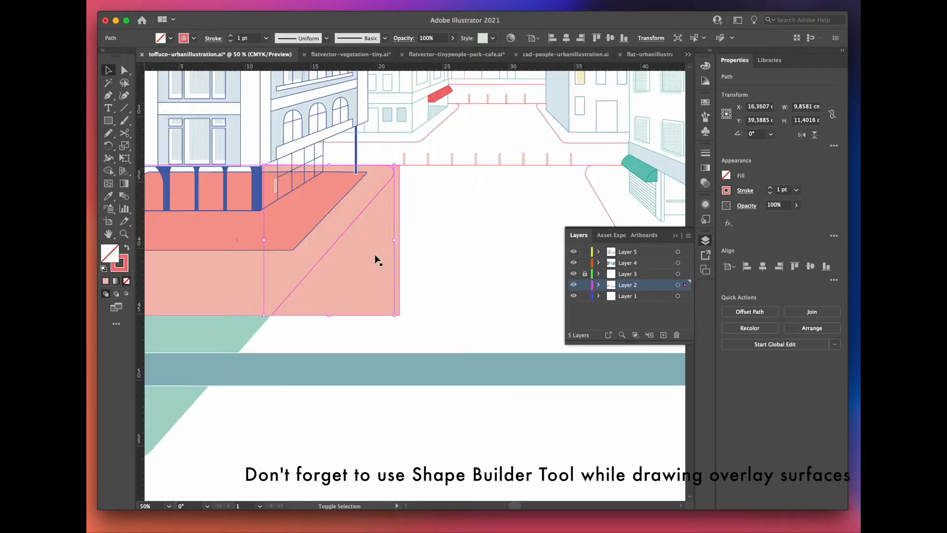
shift+click(376, 259)
click(109, 183)
Step: Draw a pink rectangle over the right pavement and remove the part overlapping the street with the Shape Builder
mouse_move(231, 217)
mouse_down()
mouse_move(591, 303)
mouse_move(619, 323)
mouse_up()
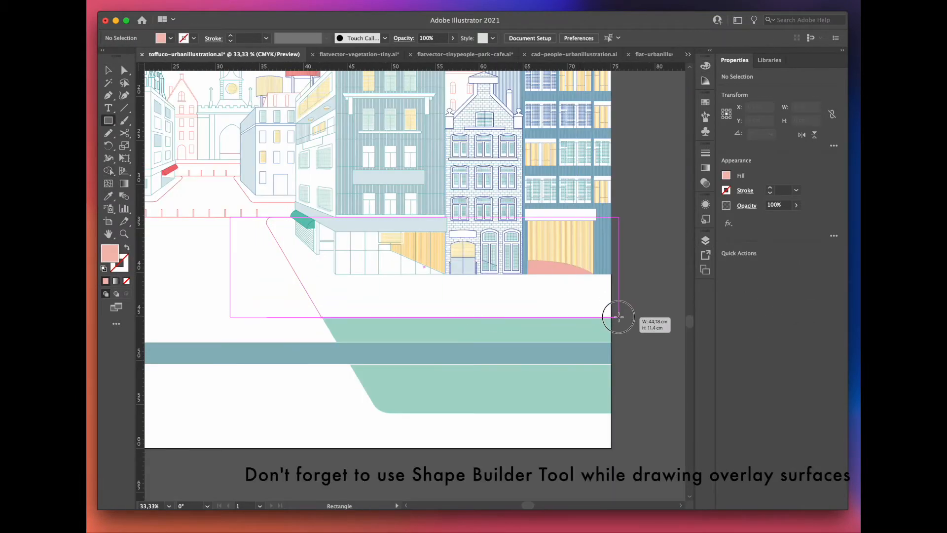
key(v)
scroll(353, 263, down, 2)
drag(314, 288, 354, 261)
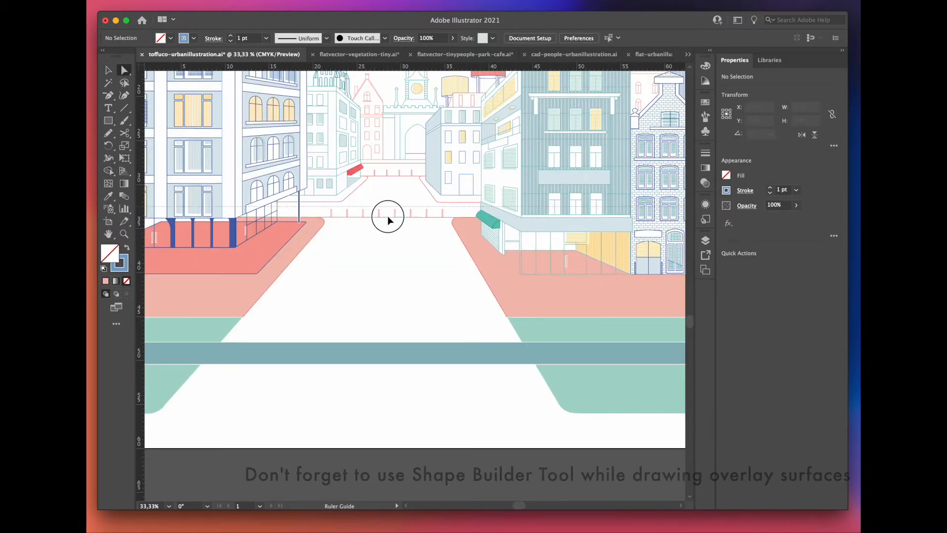
key(a)
alt+click(395, 260)
Step: Draw a light-pink rectangle about 20 by 3.5 cm across the street between the pavements and move it to Layer 1
drag(224, 253, 488, 298)
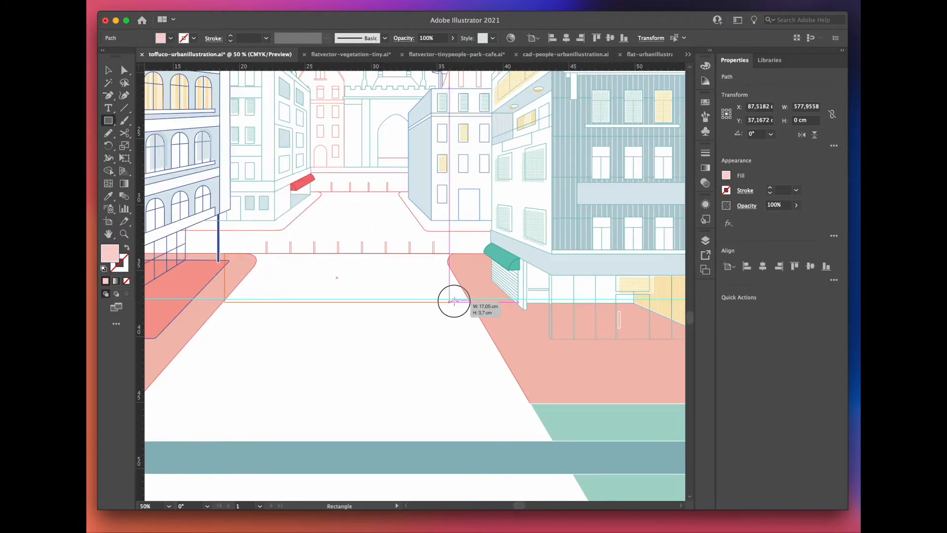
key(v)
click(705, 240)
drag(685, 263, 684, 293)
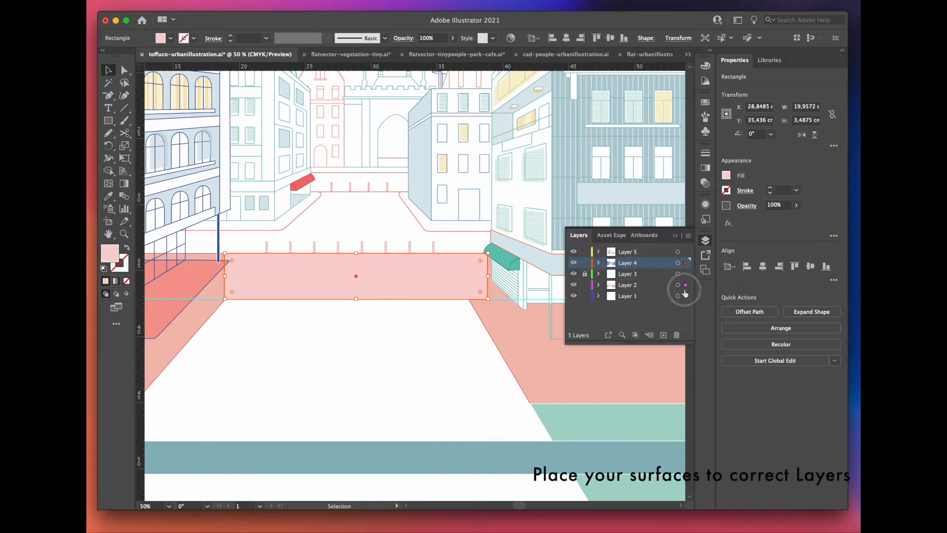
Step: Cover the street below the light-pink band with a medium-pink band and a salmon rectangle about 48 by 15 cm, behind the pavements
click(442, 358)
click(508, 327)
shift+click(218, 298)
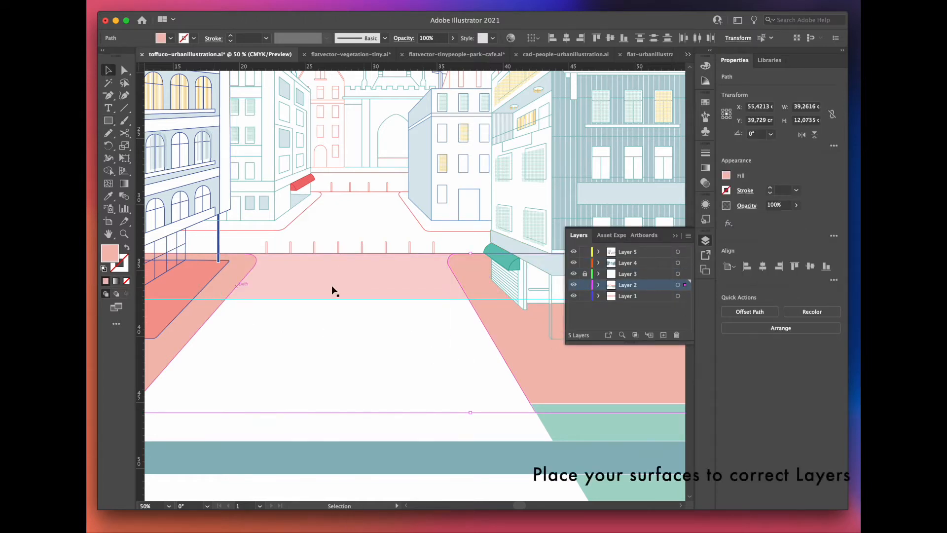
drag(686, 294, 686, 296)
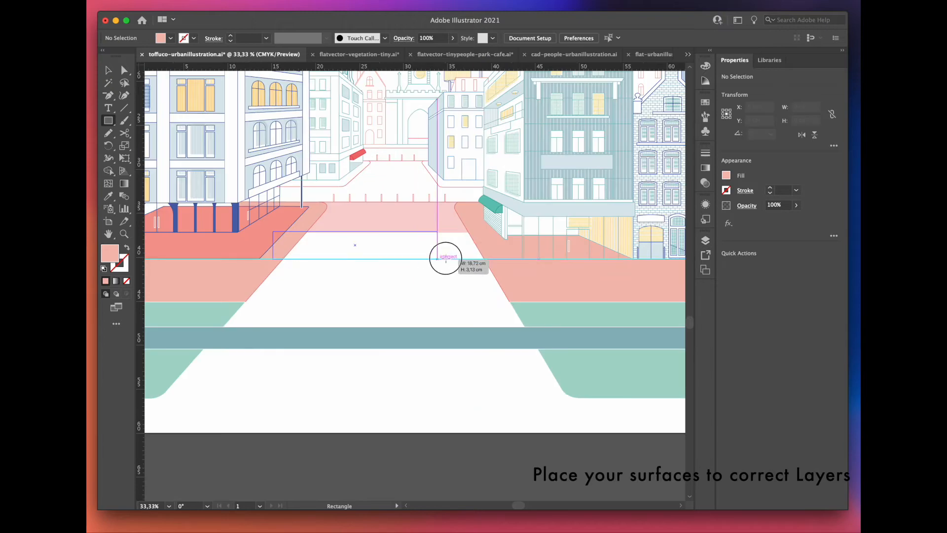
drag(451, 256, 496, 259)
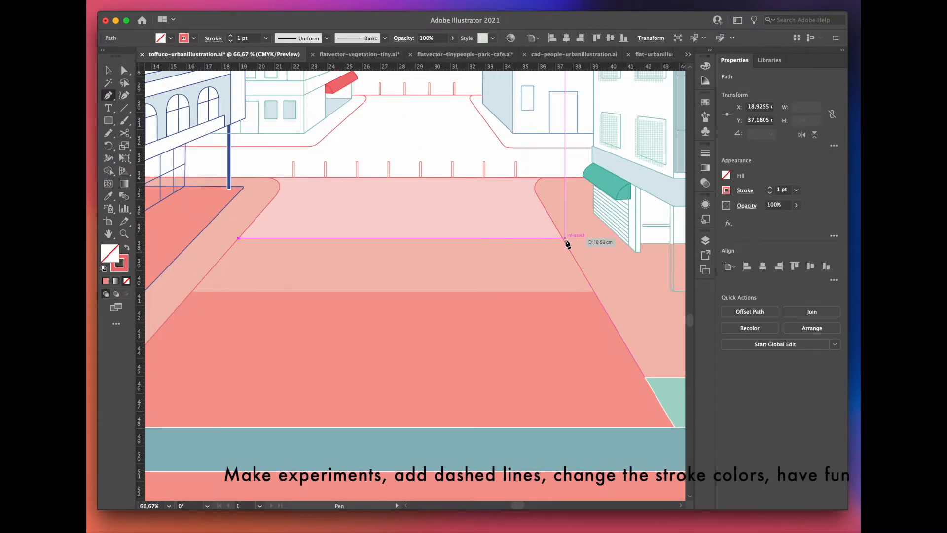
Step: Draw two horizontal 1 pt red lines across the street along the borders between the pink bands with the Pen tool
click(565, 239)
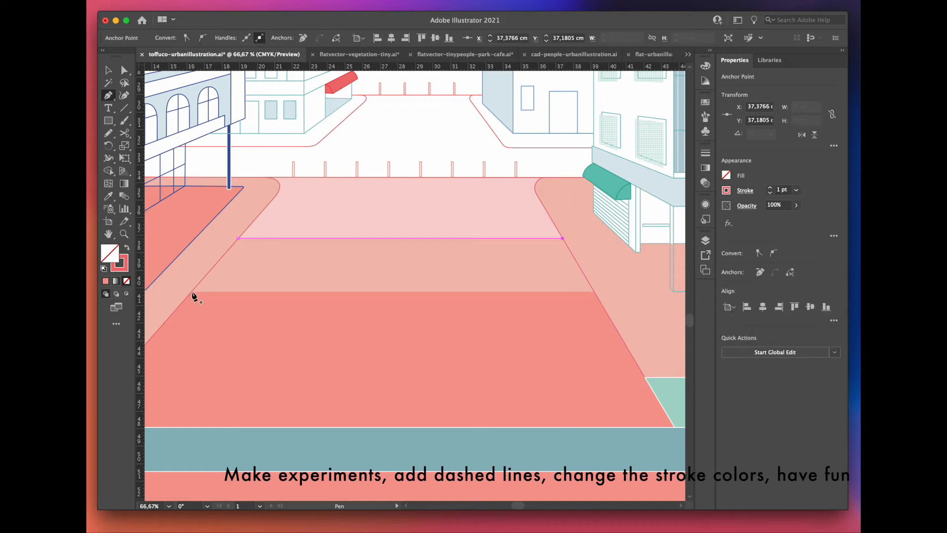
key(Escape)
click(191, 292)
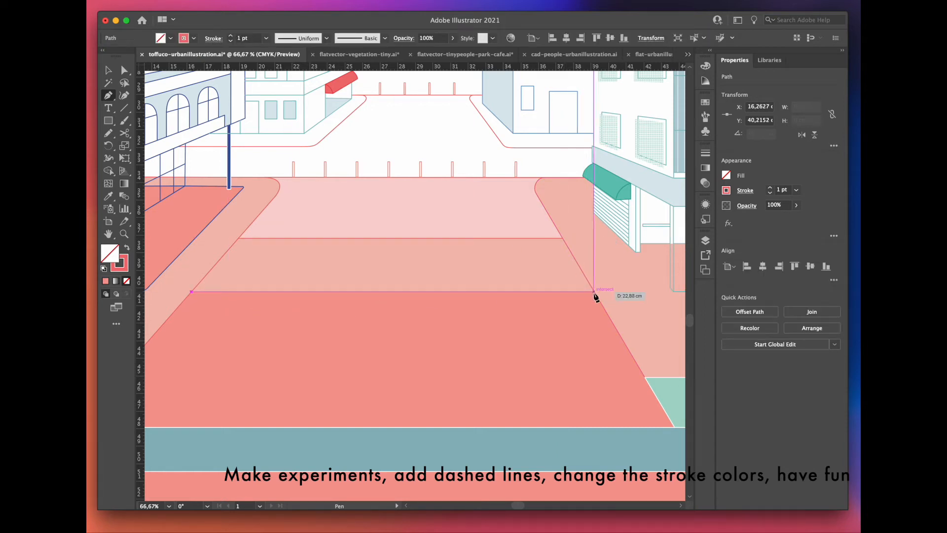
click(593, 292)
Step: Turn the two lines across the street into dashed lines with 8 pt dashes
key(v)
click(706, 153)
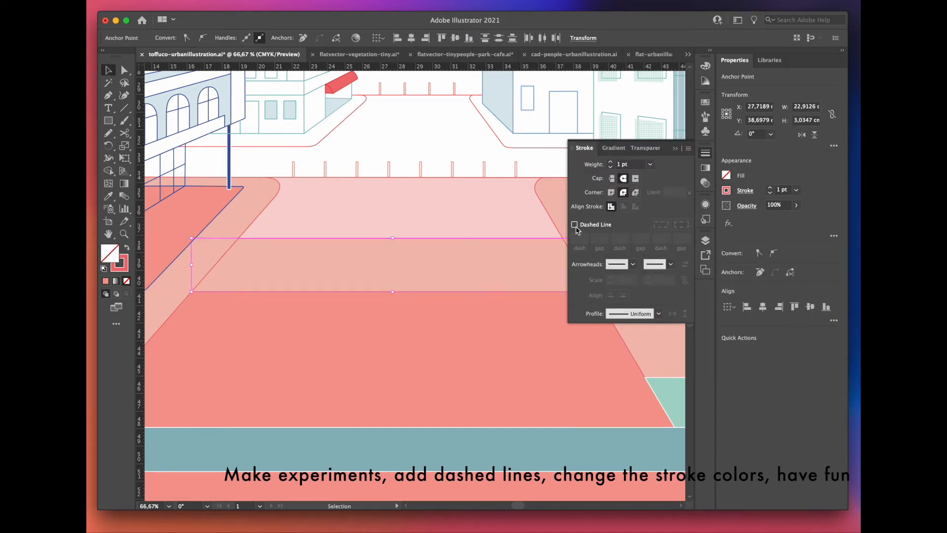
click(424, 270)
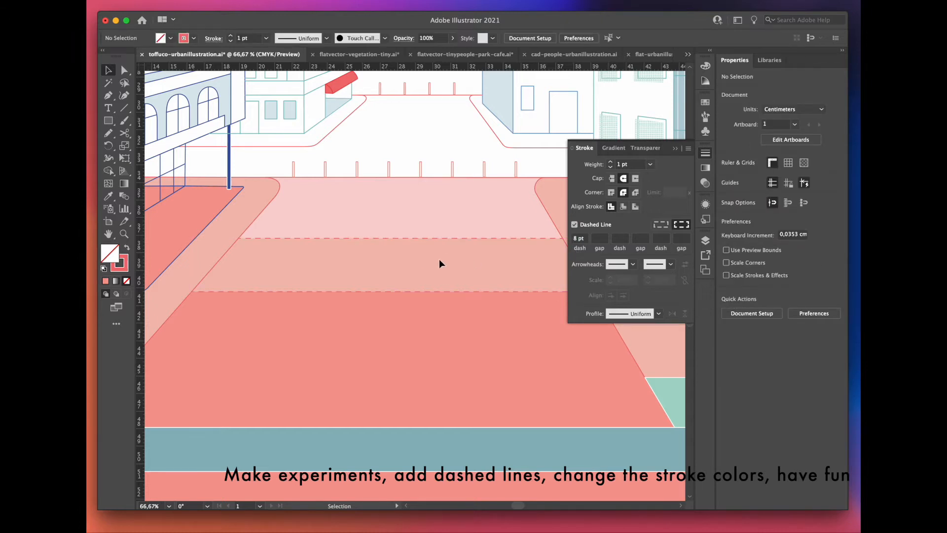
click(679, 148)
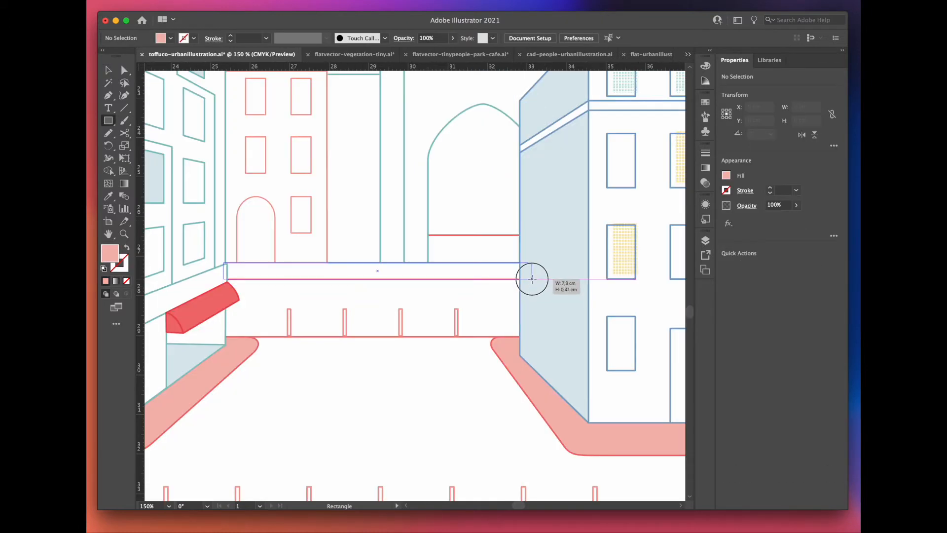
Step: Draw a mint-green rectangle at the base of the archway at the far end of the street
scroll(530, 276, up, 2)
mouse_move(311, 219)
mouse_down()
mouse_move(476, 270)
mouse_move(487, 260)
mouse_up()
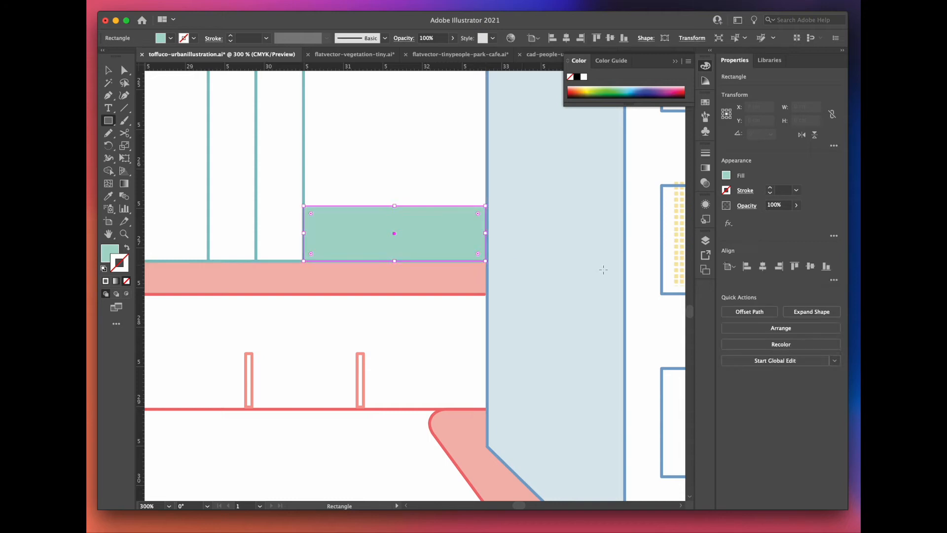
Step: Draw a light-blue sky rectangle behind the buildings and a dot-patterned cloud about 9.4 by 4 cm with the Pencil tool
scroll(428, 172, down, 2)
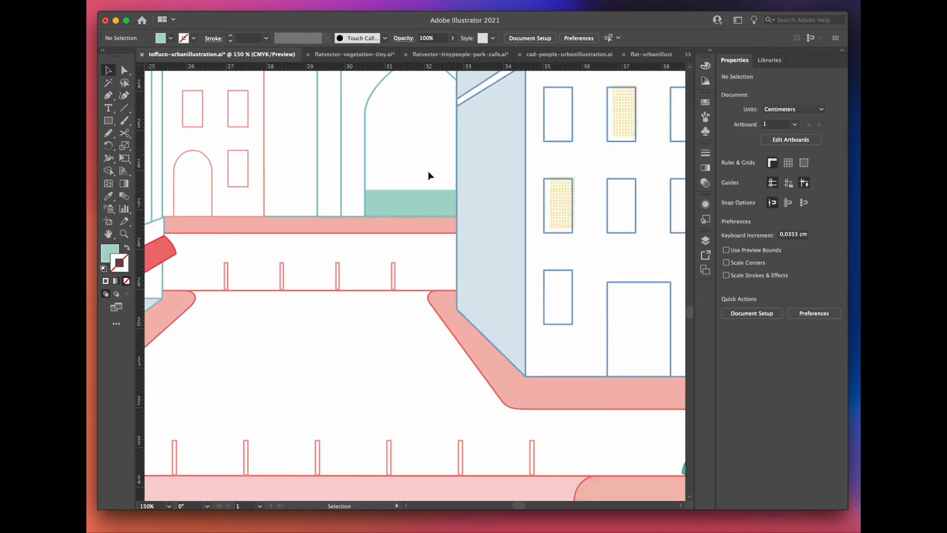
scroll(428, 175, down, 3)
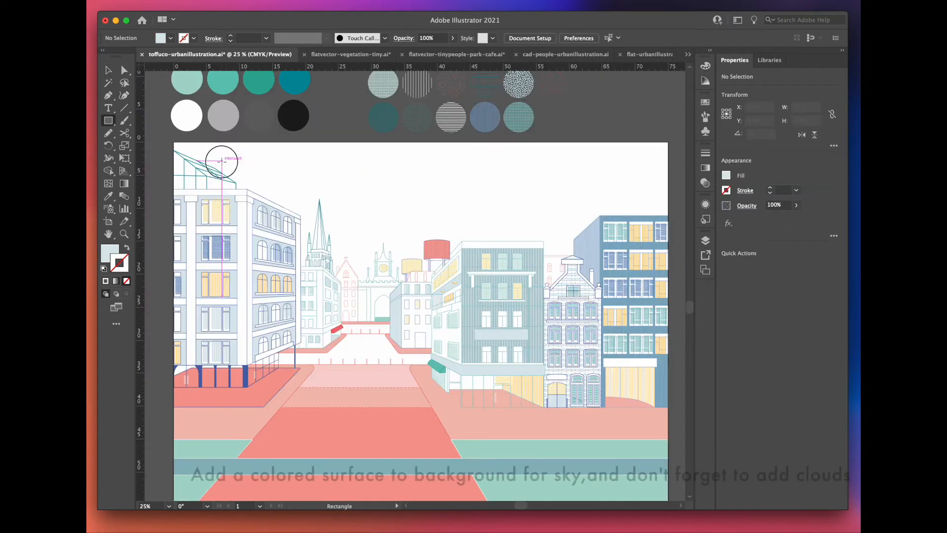
drag(222, 160, 463, 330)
drag(463, 329, 549, 345)
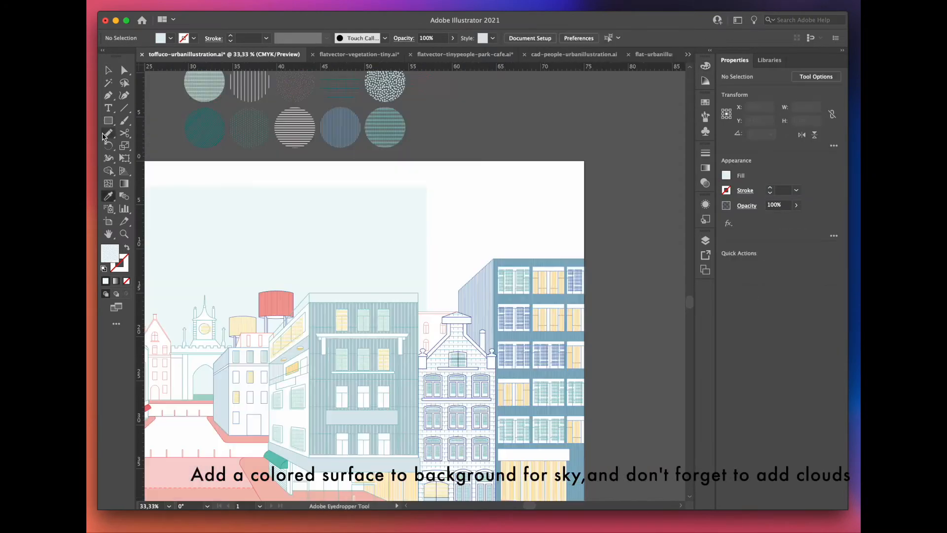
key(n)
scroll(441, 224, up, 1)
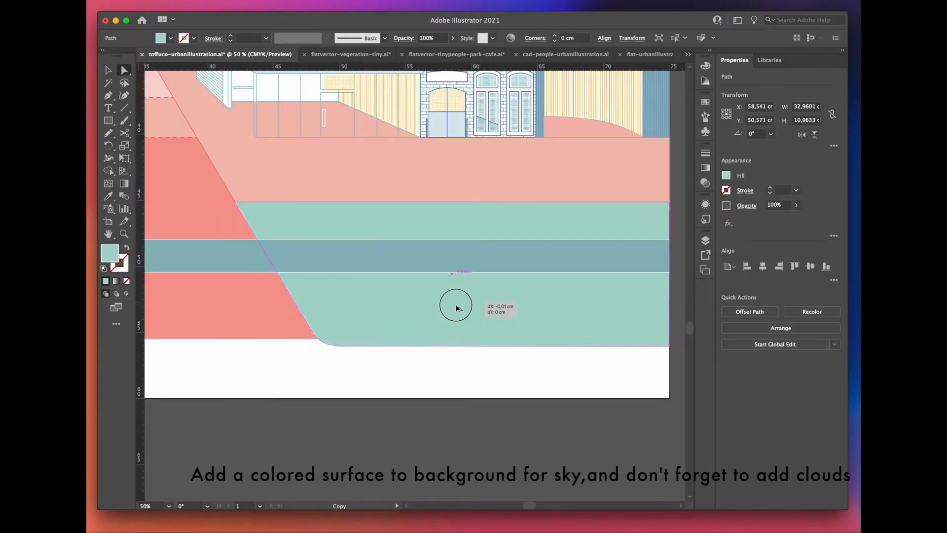
Step: Overlay the green areas beside the road with slightly offset copies filled with the green dotted pattern
drag(451, 304, 454, 312)
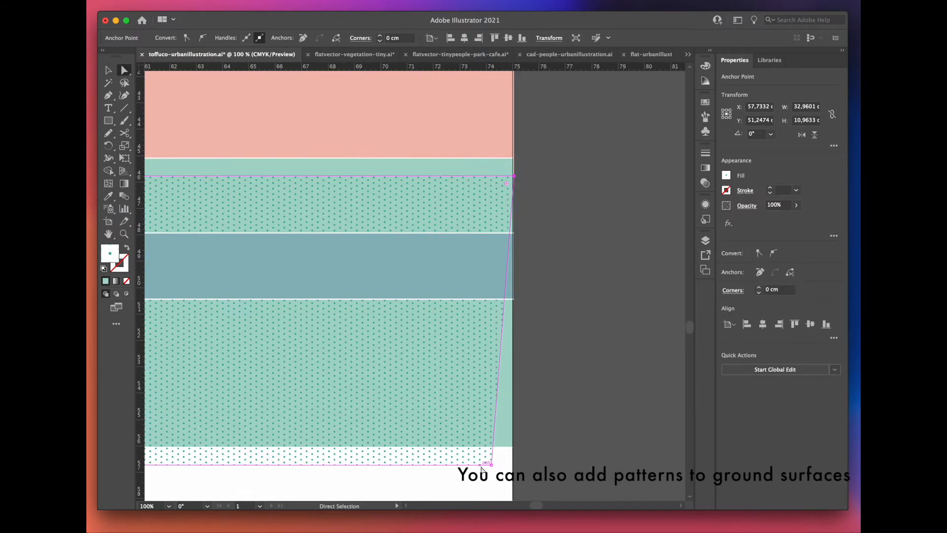
drag(512, 460, 513, 465)
drag(268, 216, 581, 271)
Step: Draw a rectangle about 75 by 17.9 cm across the pavements and upper street and fill it with a sampled dotted pattern
drag(174, 237, 669, 354)
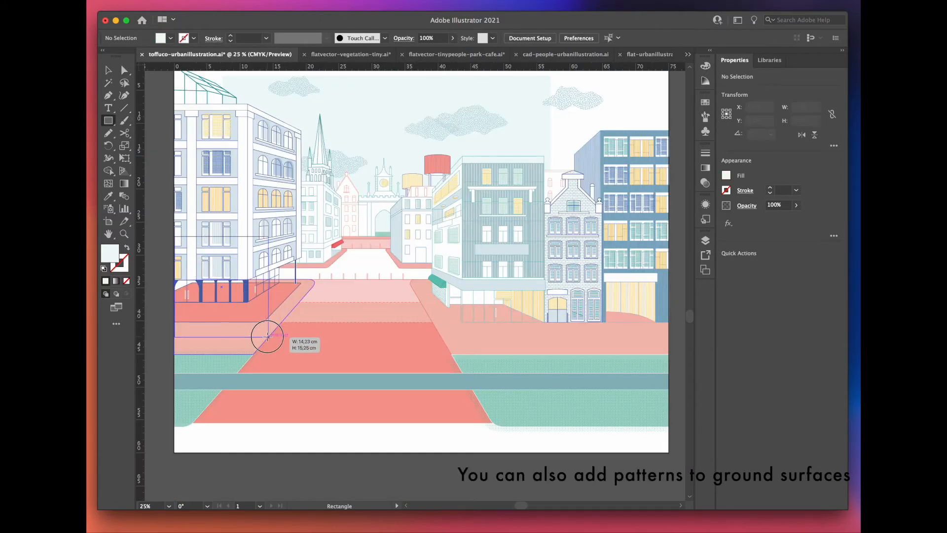
click(106, 198)
scroll(386, 444, down, 1)
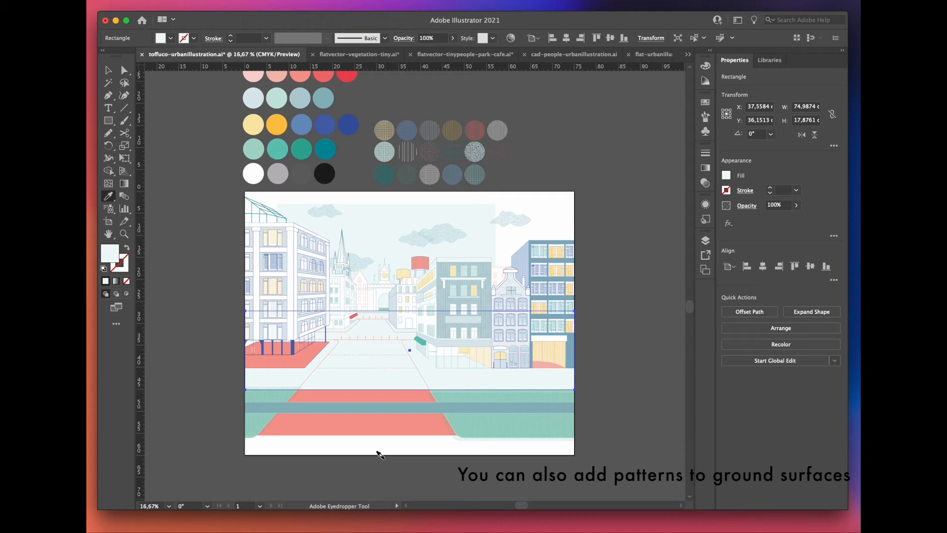
scroll(431, 148, up, 4)
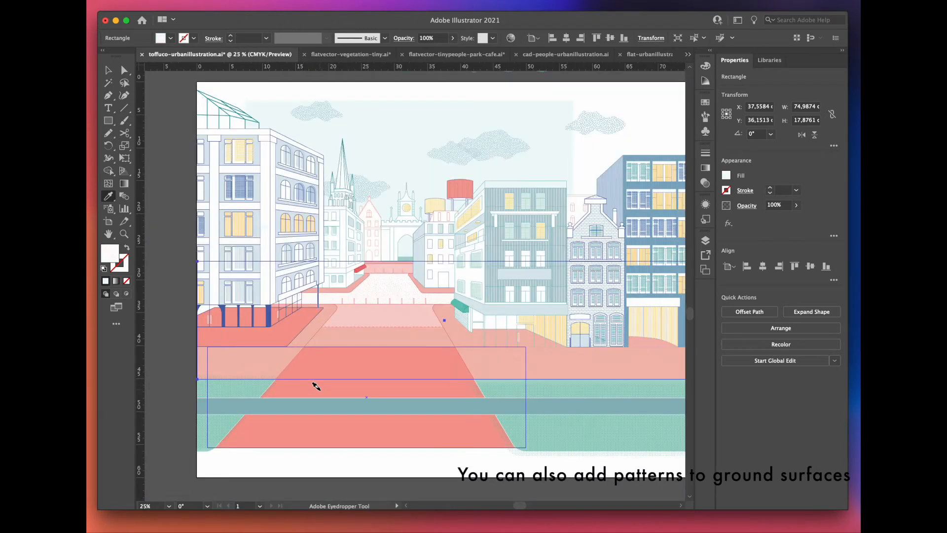
Step: Add anchor points on the patterned ground surface's lower edge and move one to the left end of the lower dashed line
scroll(312, 389, up, 1)
scroll(232, 372, up, 2)
click(236, 367)
click(345, 366)
key(a)
drag(344, 366, 310, 281)
scroll(352, 254, down, 4)
scroll(467, 273, up, 3)
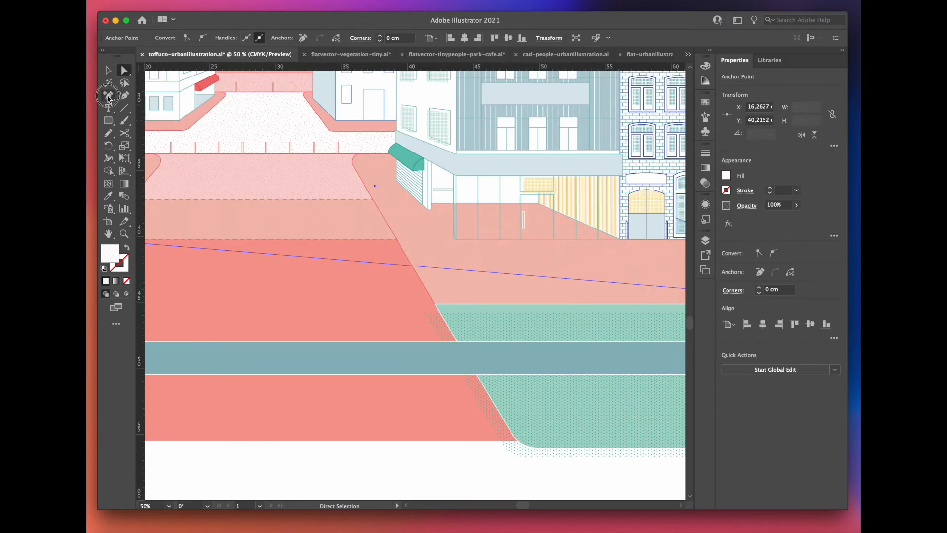
Step: Add another anchor point on the patterned ground surface's lower edge and reshape that edge along the right side of the street
click(109, 97)
click(462, 271)
key(a)
scroll(416, 252, up, 2)
drag(388, 279, 376, 229)
drag(507, 288, 453, 357)
Step: Overlay the salmon road surface with the red dotted pattern sampled from the pattern swatches
scroll(479, 299, down, 2)
scroll(480, 303, down, 3)
drag(299, 375, 297, 383)
key(i)
scroll(284, 385, down, 2)
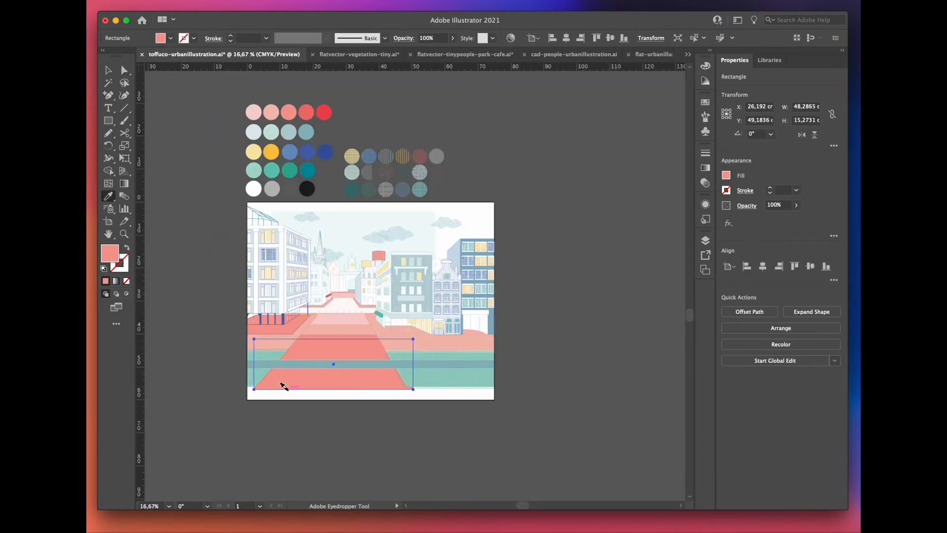
click(436, 172)
scroll(285, 384, up, 3)
drag(297, 374, 255, 348)
Step: Draw a rectangle with a horizontal stripe pattern over the nearest road section, below the blue-gray crossing road
key(m)
drag(165, 326, 592, 373)
key(v)
scroll(303, 359, left, 1)
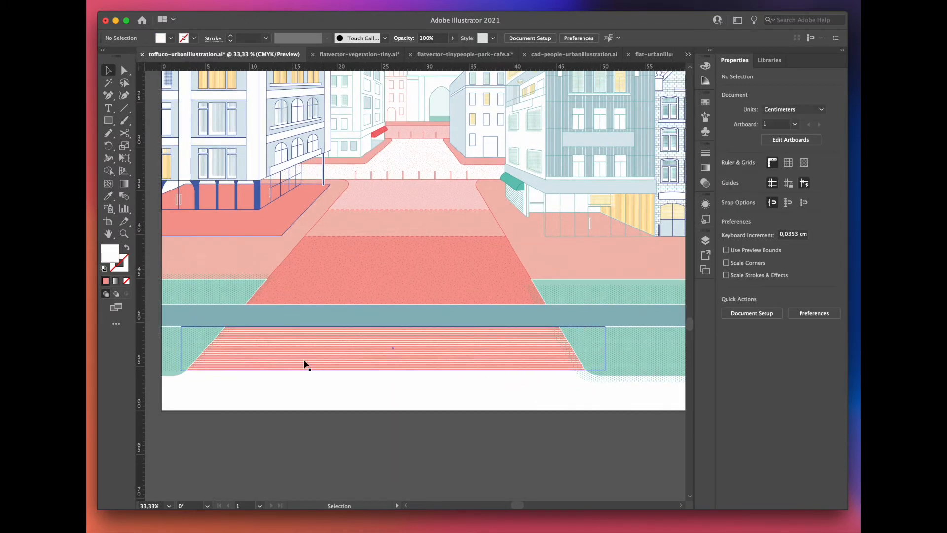
Step: Overlay the salmon terrace in front of the left building with the red dotted pattern and fit its corners to the outline
click(298, 247)
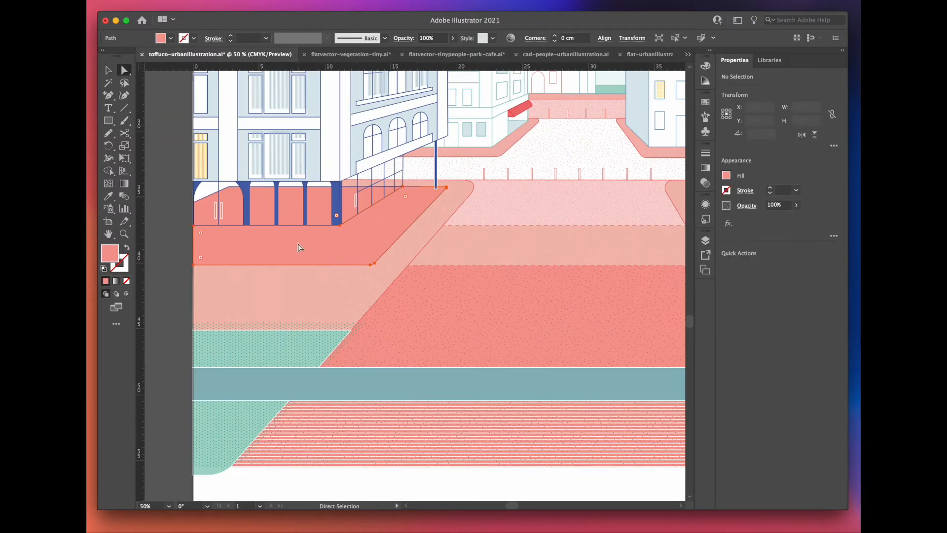
drag(297, 246, 334, 265)
click(106, 199)
click(418, 303)
key(a)
scroll(205, 229, up, 3)
drag(331, 354, 268, 313)
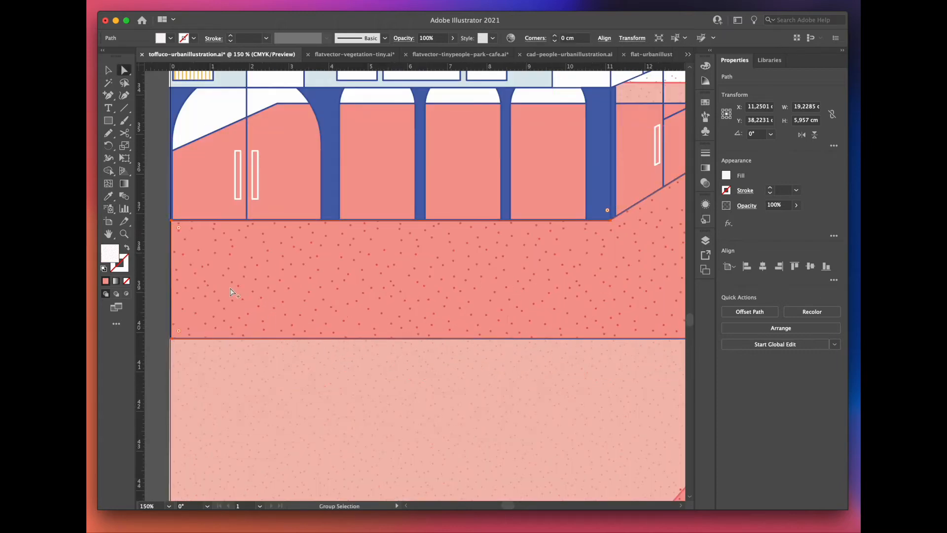
drag(496, 230, 504, 241)
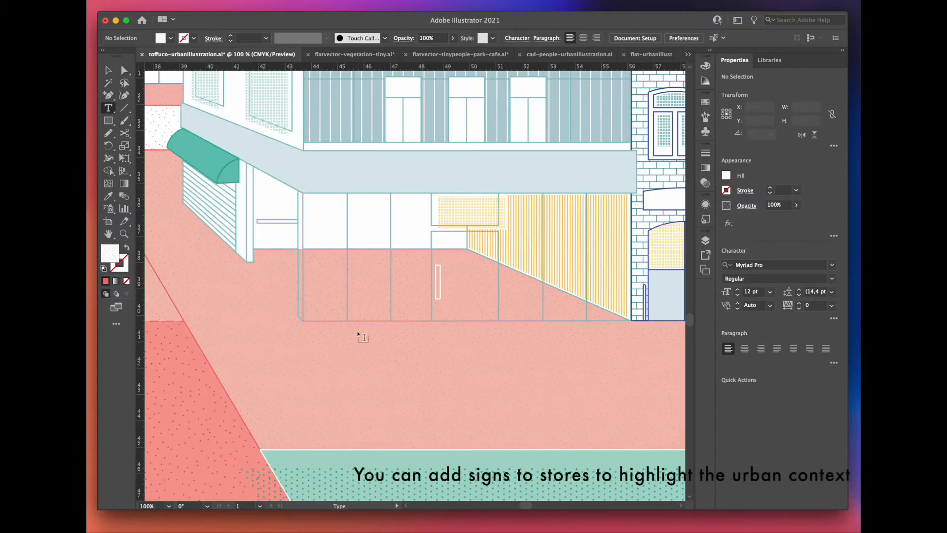
Step: Create the text BOOK STORE on the right pavement in blue Oswald Regular at 24 pt
drag(533, 399, 534, 397)
text(BOOK STORE)
key(cmd+a)
click(770, 292)
click(785, 433)
click(831, 265)
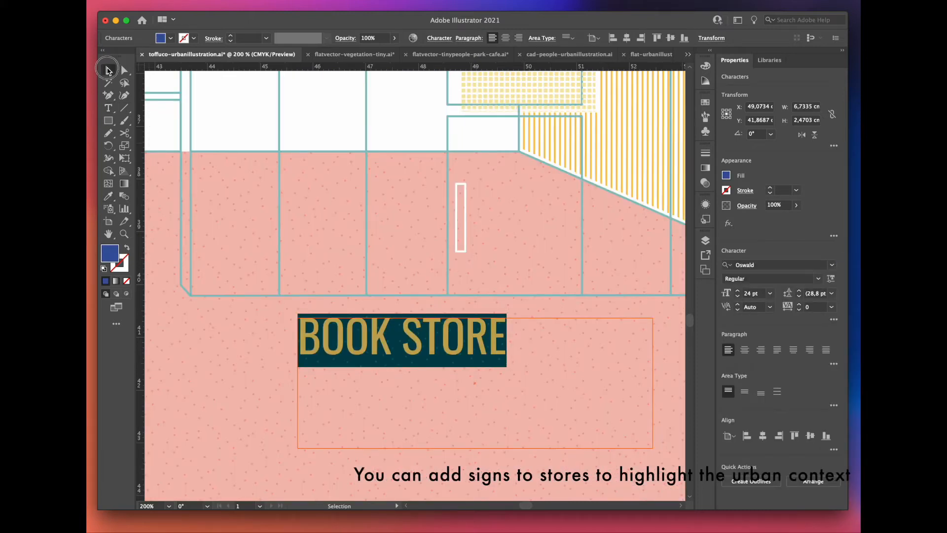
Step: Turn the BOOK STORE text into a blue 0.75 pt outline without fill and place it on the light-blue band above the storefront
click(108, 70)
click(127, 247)
click(705, 153)
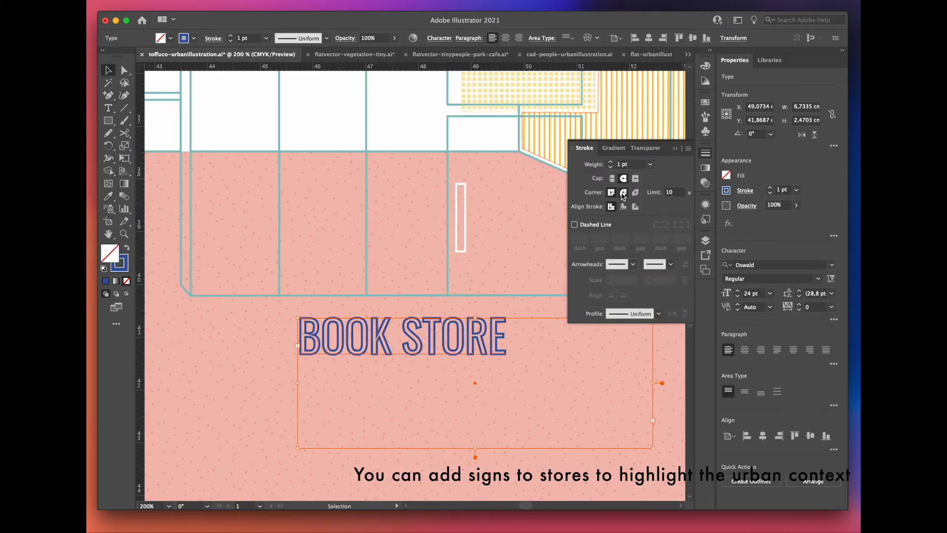
key(super+minus)
drag(463, 366, 518, 199)
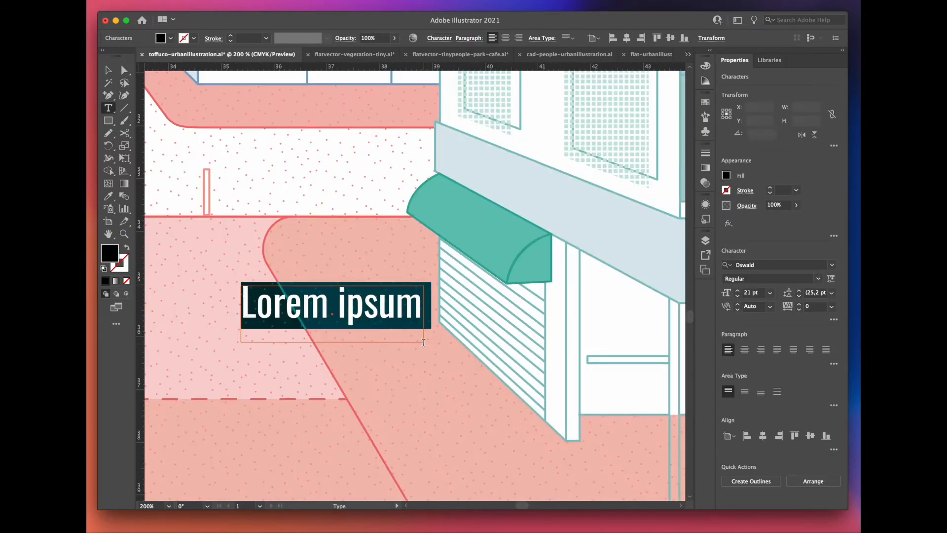
Step: Add the text BAKERY and format it in the Light font style with a white fill
text(BAKERY)
key(super+a)
click(819, 279)
click(778, 315)
click(706, 66)
click(584, 77)
Step: Expand the BAKERY text into shapes and fit it at an angle onto the green awning
click(108, 70)
click(190, 1)
click(227, 125)
click(563, 322)
drag(494, 231, 513, 250)
scroll(506, 198, up, 2)
click(295, 314)
scroll(300, 373, down, 6)
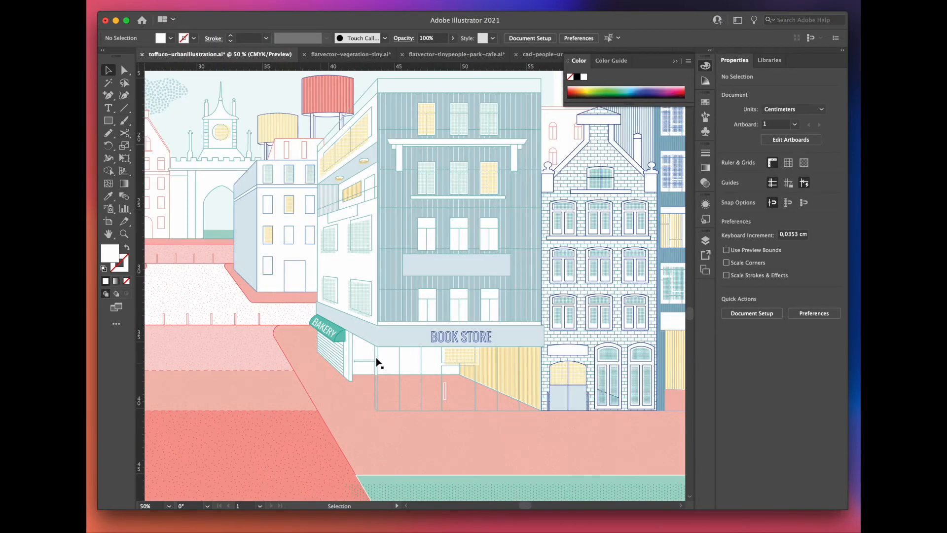
Step: Add the text Hair Salon in Oswald Light with the awning's green fill and a 0.5 pt green stroke
scroll(319, 219, up, 1)
text(Hair Salon)
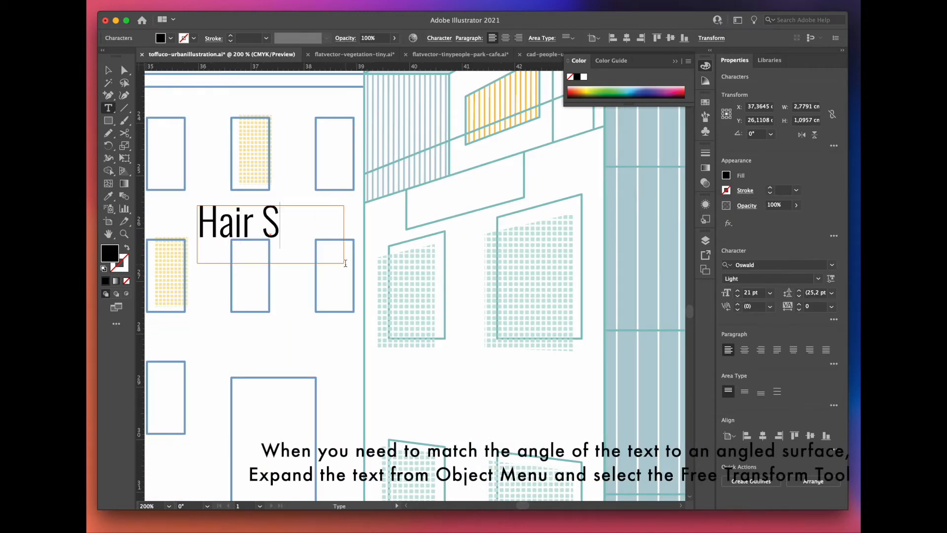
drag(337, 228, 178, 222)
click(109, 196)
scroll(341, 177, down, 1)
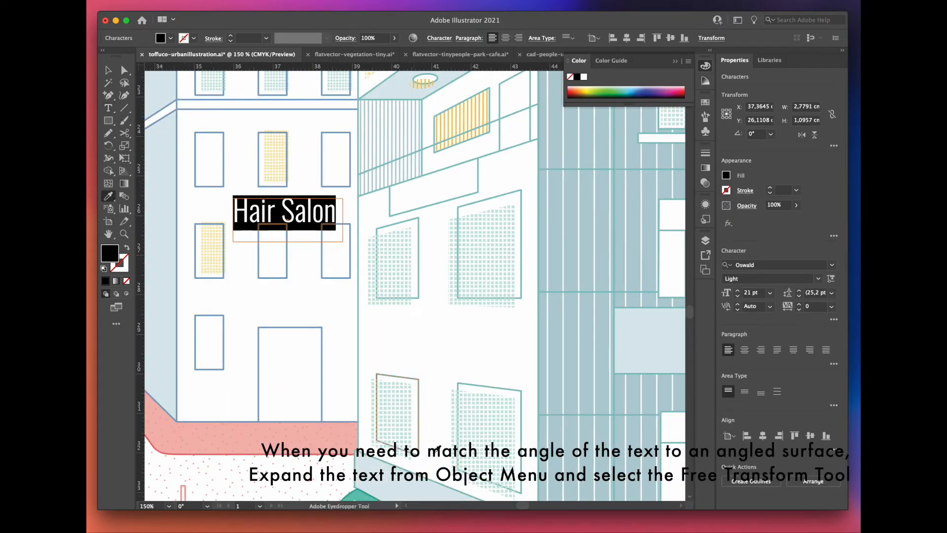
click(357, 494)
scroll(266, 153, up, 1)
click(798, 190)
click(809, 213)
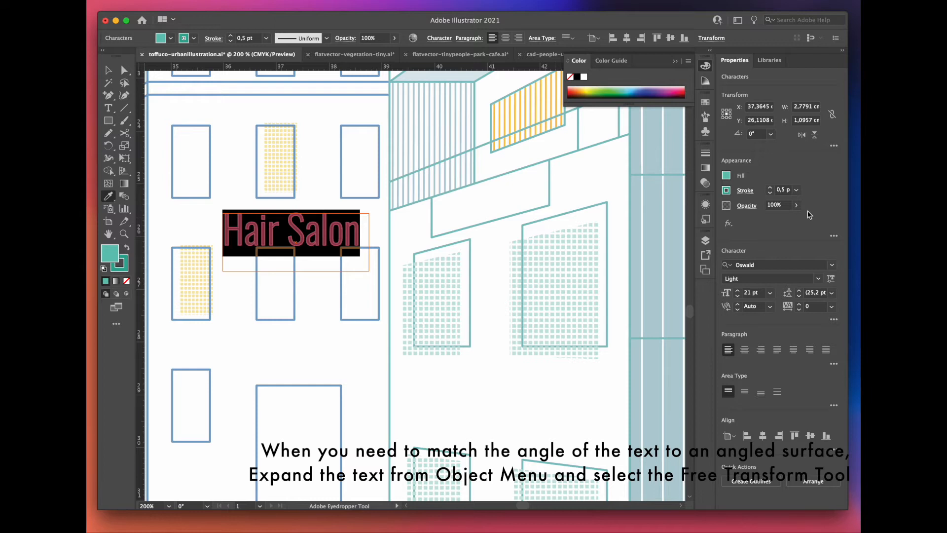
Step: Move the Hair Salon text to the angled sign board, set its size to 18 pt and expand it into shapes
key(v)
drag(285, 248, 481, 224)
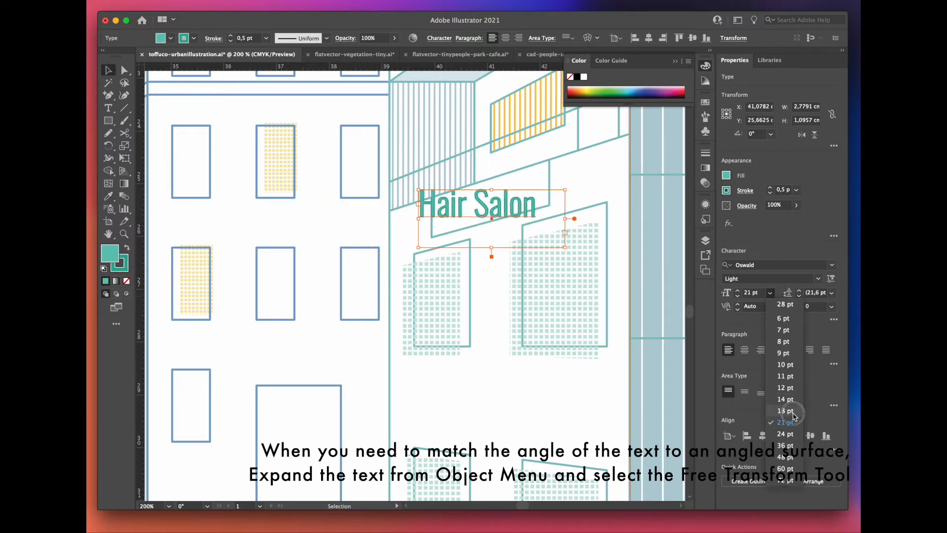
click(792, 411)
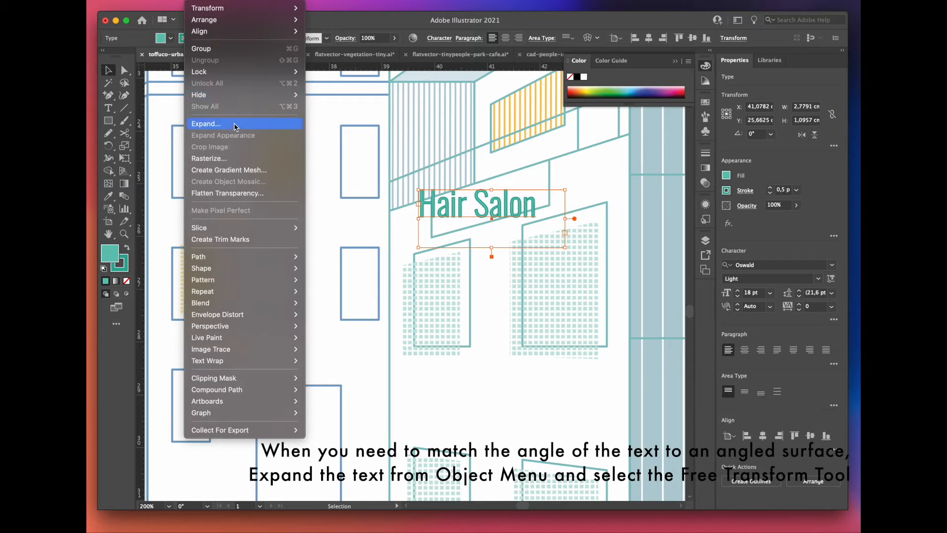
click(235, 127)
click(572, 318)
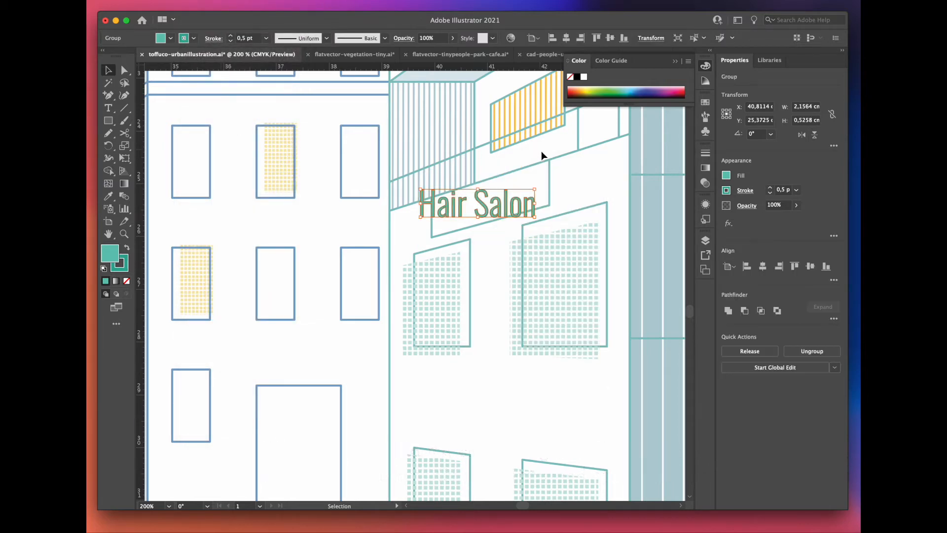
Step: Free-distort the expanded Hair Salon text so its corners follow the slanted sign board's perspective
key(super+equal)
click(128, 162)
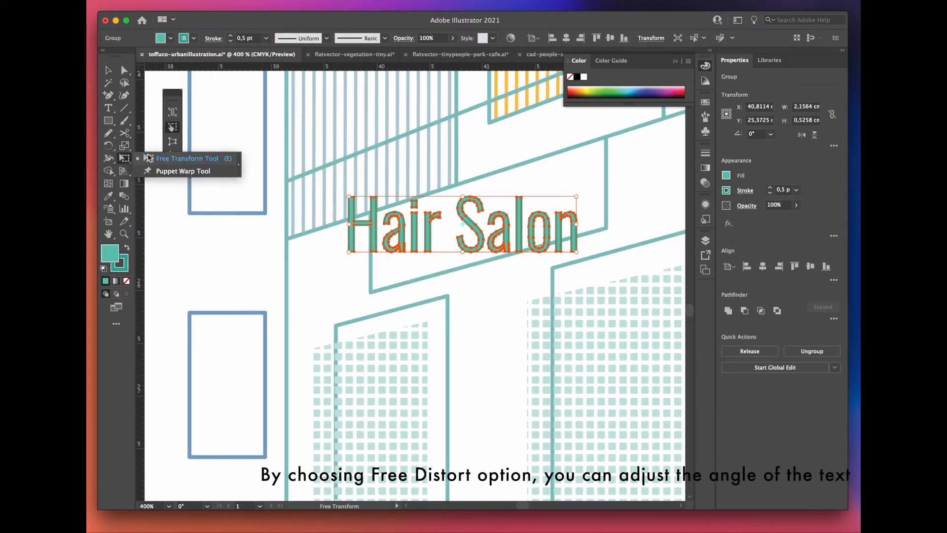
drag(349, 197, 354, 207)
drag(576, 197, 571, 173)
drag(573, 251, 572, 228)
drag(348, 253, 357, 266)
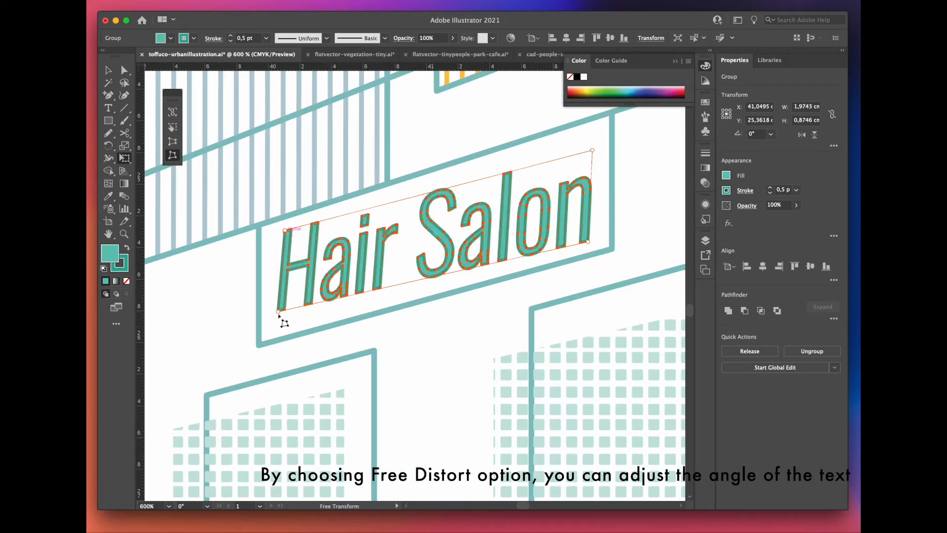
drag(278, 314, 280, 318)
drag(592, 150, 587, 142)
key(v)
click(474, 162)
scroll(474, 170, down, 6)
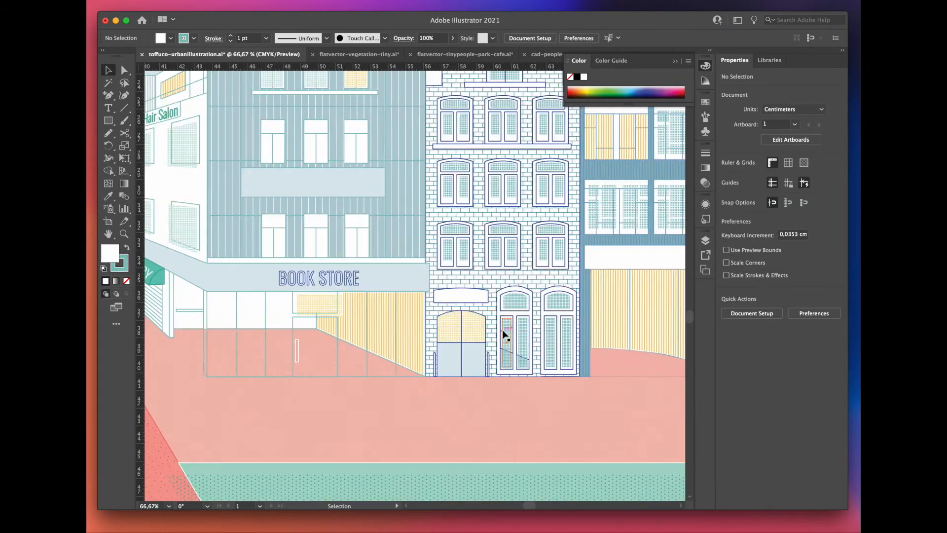
Step: Isolate the brick house's group and add an offset copy of the sign panel above the entrance with the yellow grid pattern
scroll(503, 333, up, 3)
click(490, 312)
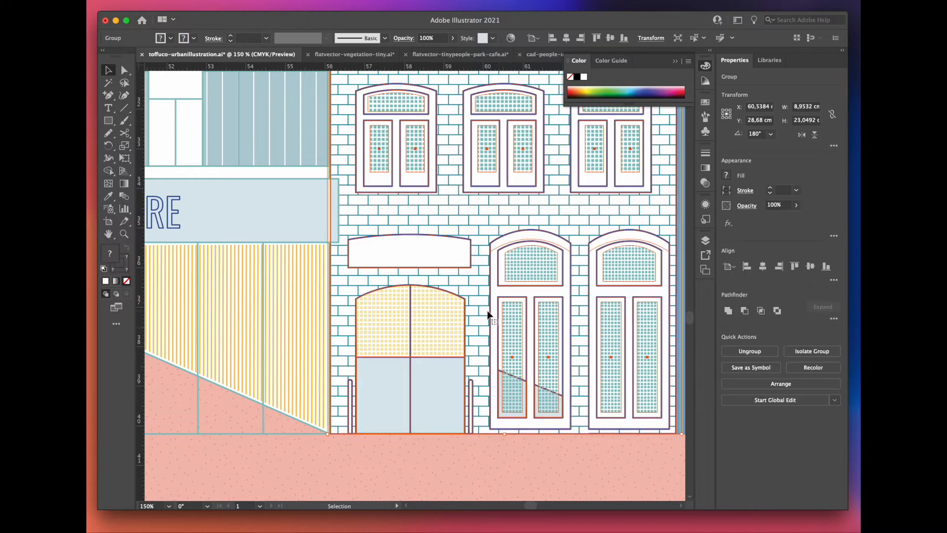
double_click(382, 245)
scroll(387, 240, up, 3)
drag(389, 240, 400, 249)
click(403, 413)
Step: Add the text HOTEL below the brick house in Oswald Medium with a sampled red fill
key(t)
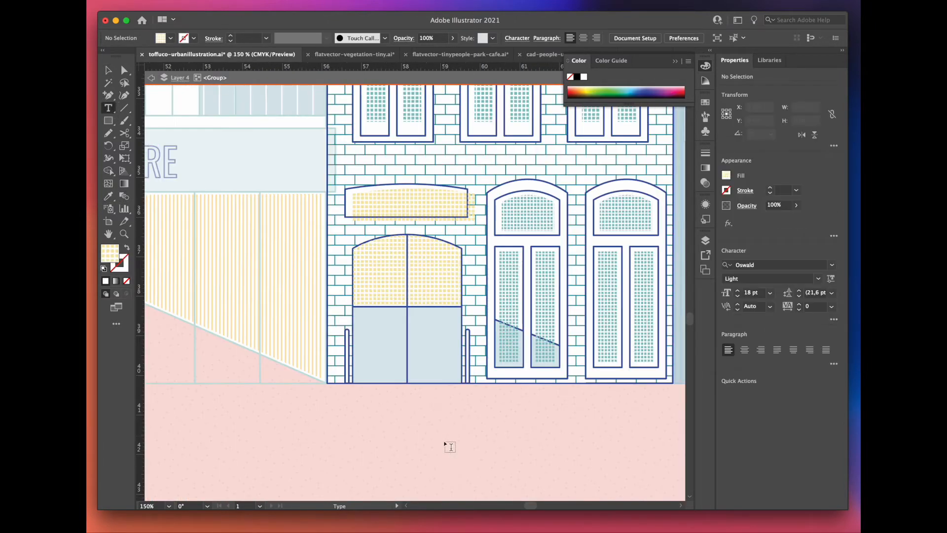
drag(537, 463, 548, 449)
text(HOTEL)
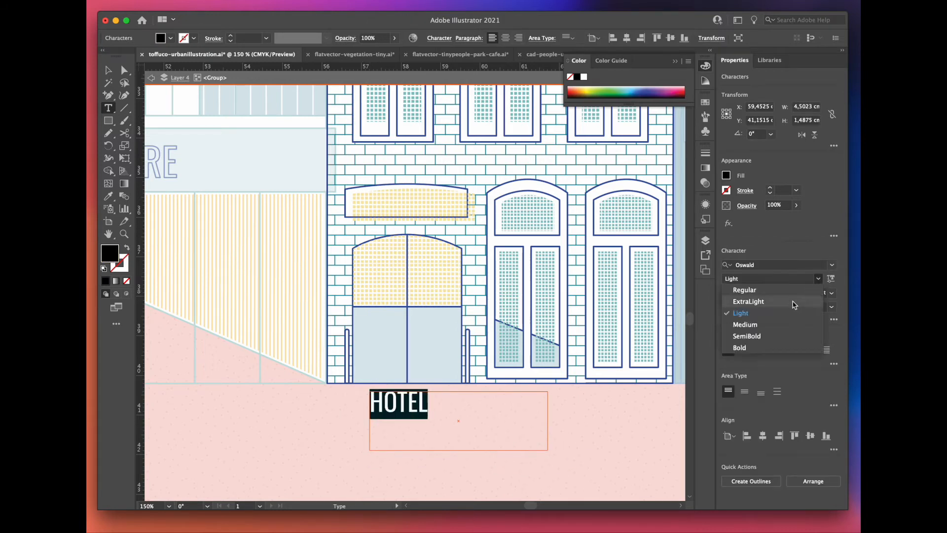
click(786, 326)
click(109, 196)
key(v)
click(273, 326)
scroll(368, 319, down, 2)
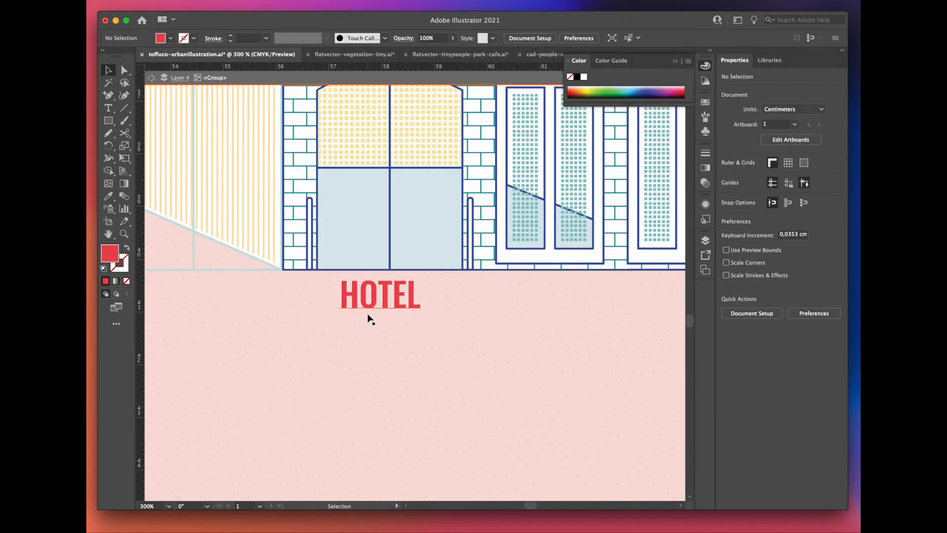
Step: Expand the HOTEL text into shapes and make an offset copy of it
click(367, 312)
click(196, 1)
click(208, 124)
click(564, 321)
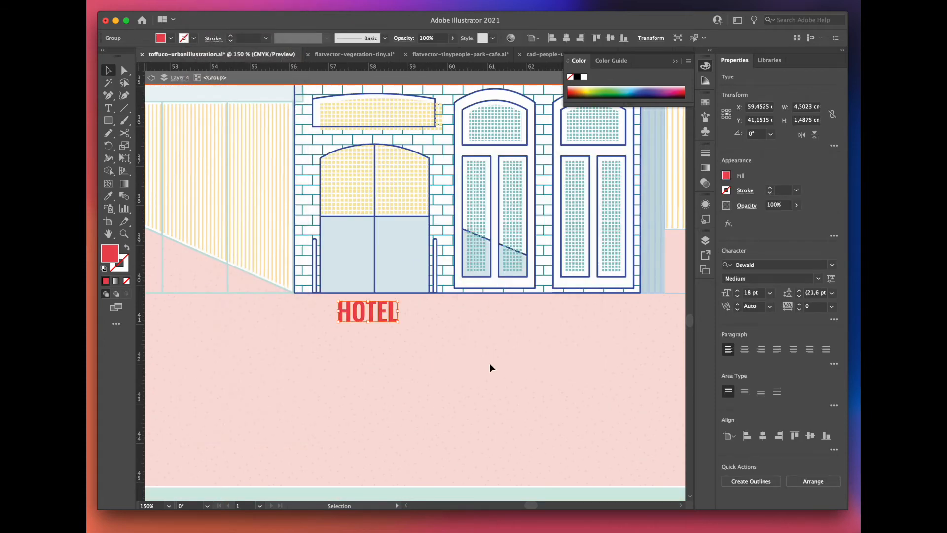
scroll(375, 325, up, 1)
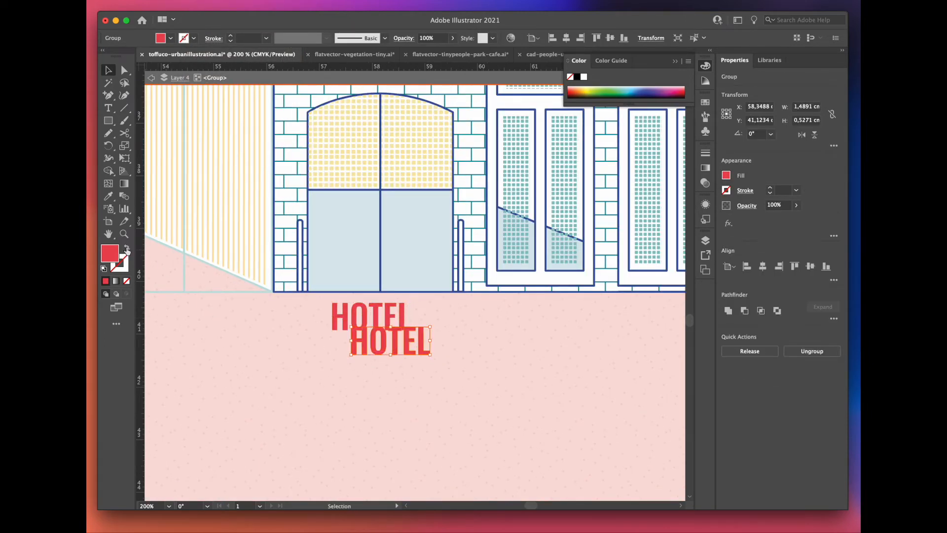
Step: Give the HOTEL copy's stroke round caps and move the lettering onto the sign panel above the brick house's entrance
click(624, 178)
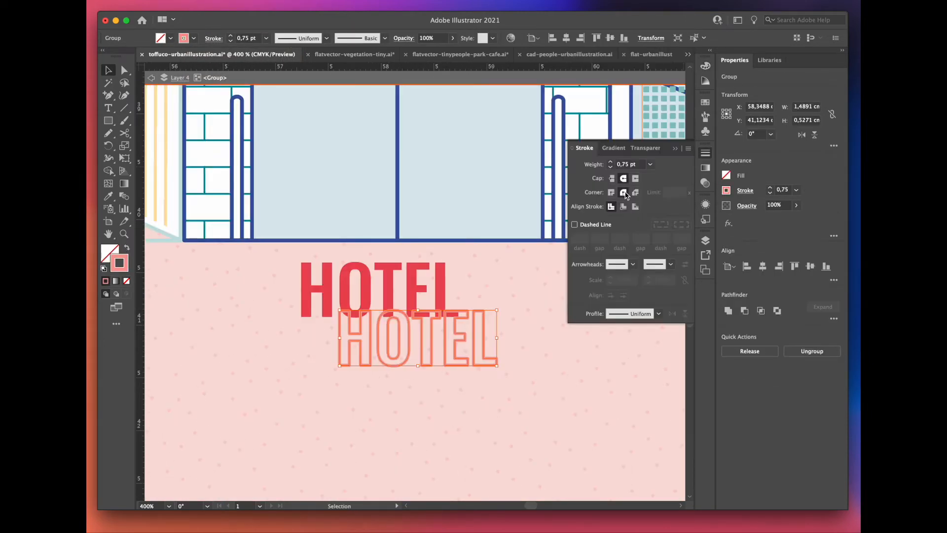
click(676, 148)
scroll(388, 330, up, 1)
mouse_move(388, 348)
mouse_down()
mouse_move(345, 272)
mouse_move(336, 271)
mouse_up()
click(354, 340)
scroll(365, 358, down, 1)
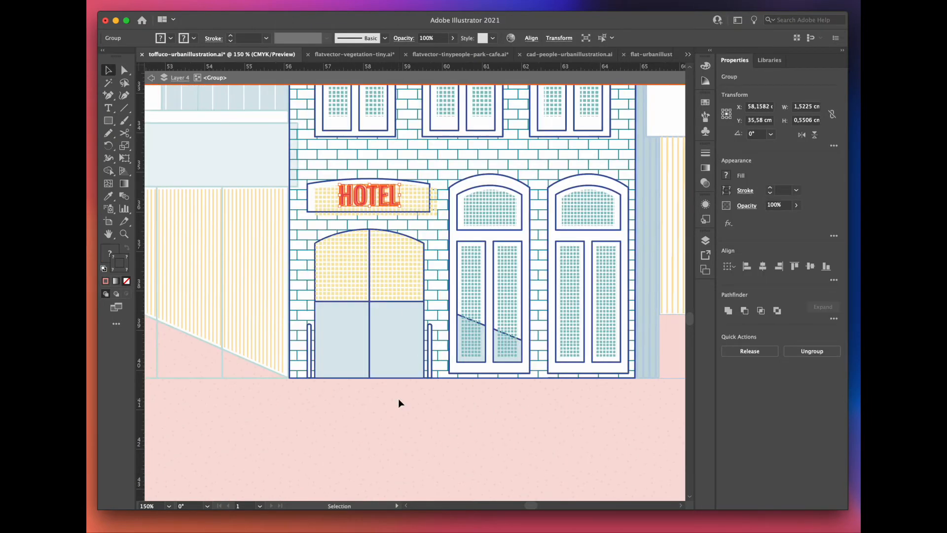
click(397, 416)
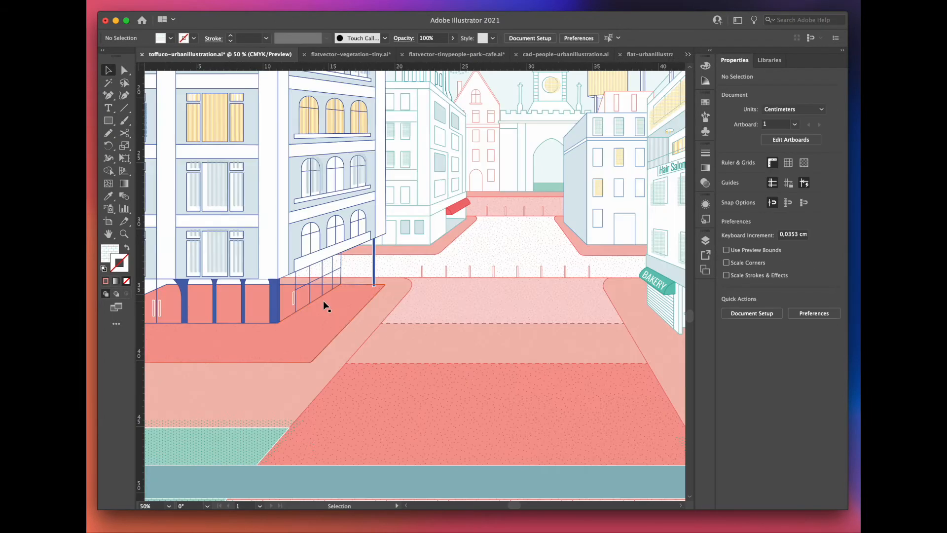
Step: Add the area text COFFEE SHOP on the pavement beside the corner building's café side
scroll(323, 302, up, 1)
scroll(323, 302, up, 1)
key(t)
drag(345, 327, 545, 355)
scroll(543, 360, up, 1)
text(COFFEE SHOP)
drag(480, 304, 273, 302)
Step: Style the COFFEE SHOP text in Oswald Light with a 0.75 pt stroke, round caps and round corners
click(819, 278)
click(769, 299)
click(705, 153)
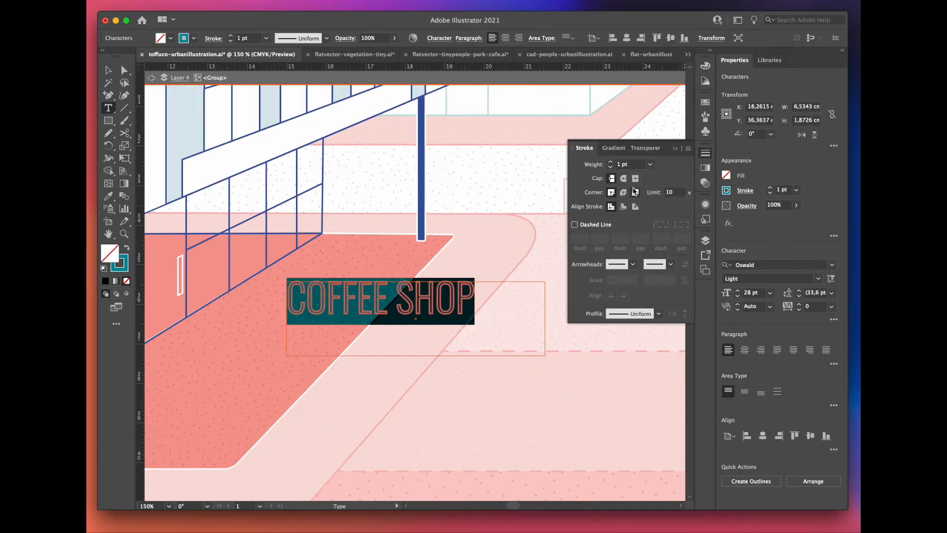
click(796, 190)
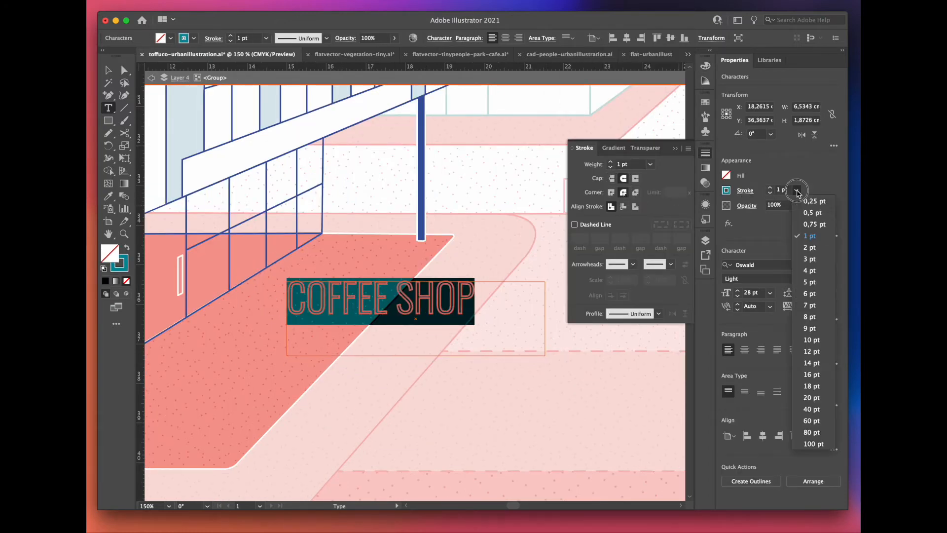
click(806, 225)
Step: Convert the COFFEE SHOP text to outlines and move it up next to the corner building's slanted sign board
key(Escape)
key(super+shift+o)
scroll(439, 367, up, 3)
scroll(439, 367, left, 3)
drag(411, 363, 351, 220)
scroll(349, 197, up, 1)
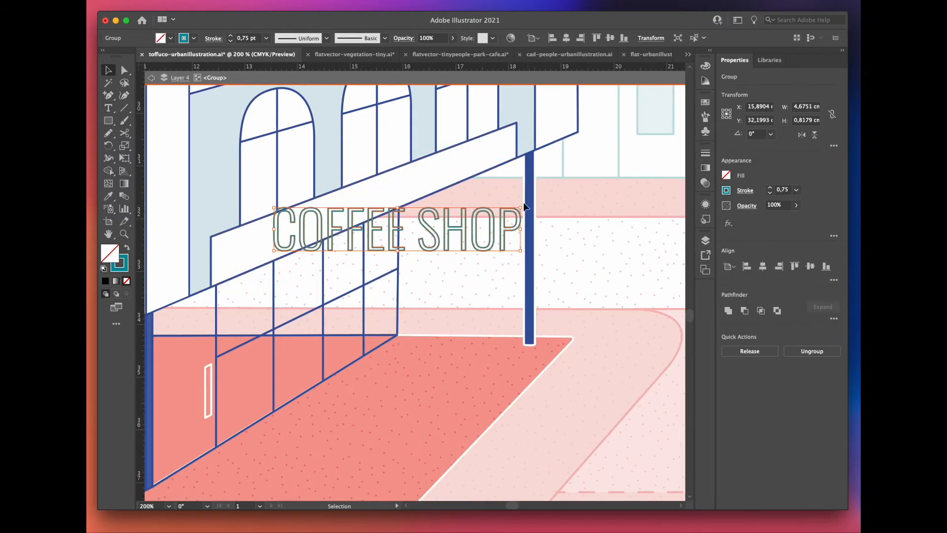
Step: Scale down the COFFEE SHOP outlines and rotate them about 22° so they sit inside the slanted sign board
drag(524, 204, 485, 172)
drag(356, 259, 335, 224)
drag(482, 128, 457, 160)
scroll(349, 197, up, 1)
drag(388, 222, 396, 210)
scroll(397, 209, down, 1)
Step: Free-distort the COFFEE SHOP outlines so their corners follow the perspective of the sign board
click(128, 162)
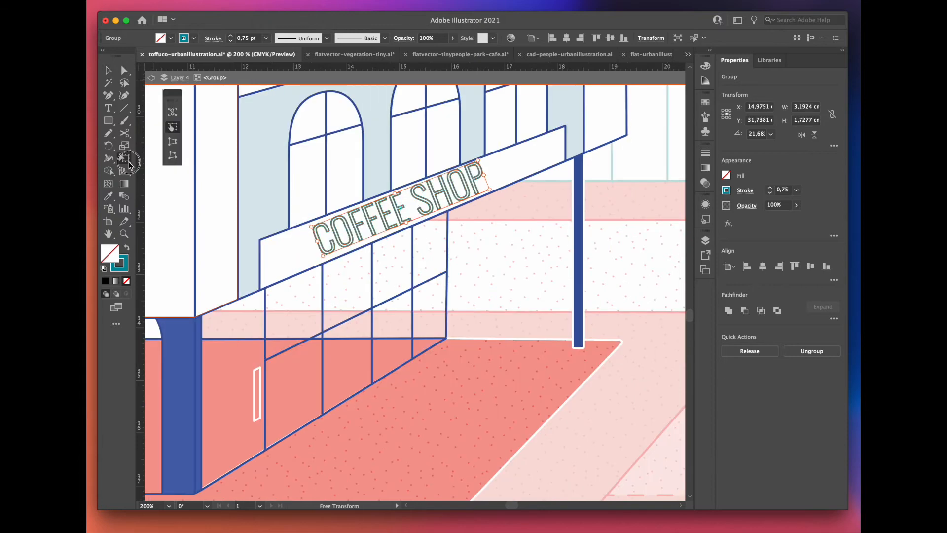
scroll(345, 246, up, 1)
drag(295, 217, 316, 206)
scroll(268, 250, down, 1)
scroll(433, 156, up, 1)
drag(461, 163, 481, 145)
scroll(212, 328, up, 2)
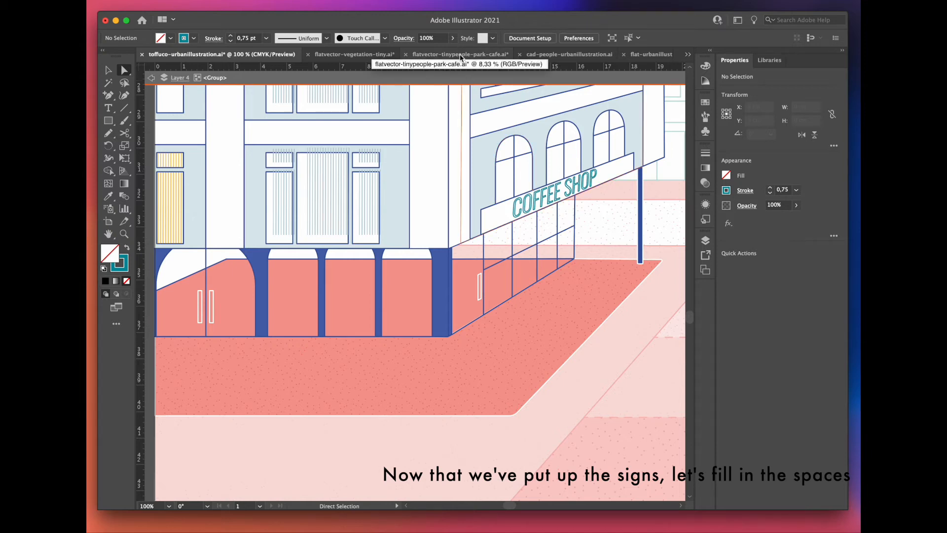
Step: Copy the three people seated at a counter from flatvector-tinypeople-park-cafe.ai and scale them into place at the coffee shop's side window
click(460, 55)
click(460, 403)
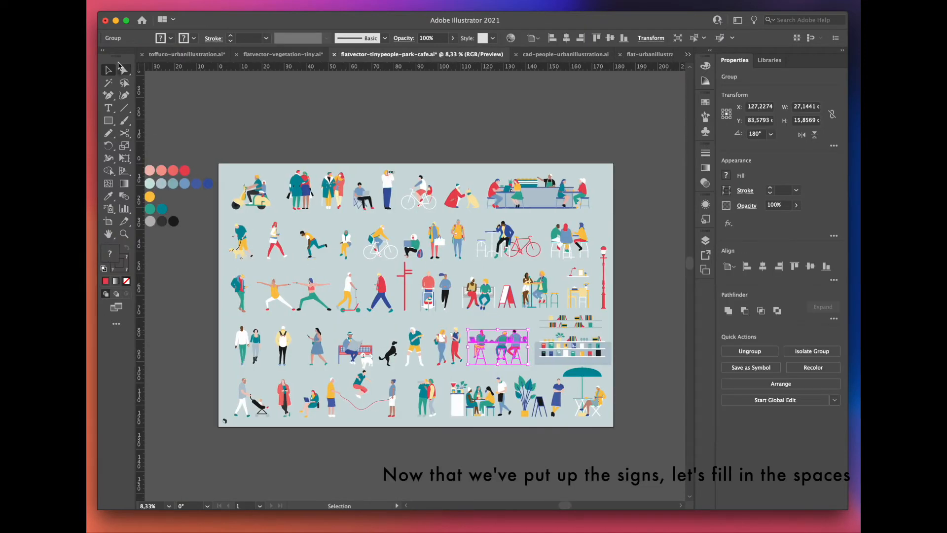
click(182, 54)
key(ctrl+v)
drag(491, 305, 465, 243)
drag(268, 152, 335, 190)
drag(449, 229, 429, 231)
Step: Send the three seated people and the café bar with its customers to the back, behind the coffee shop's facade
right_click(467, 230)
mouse_move(123, 474)
click(240, 505)
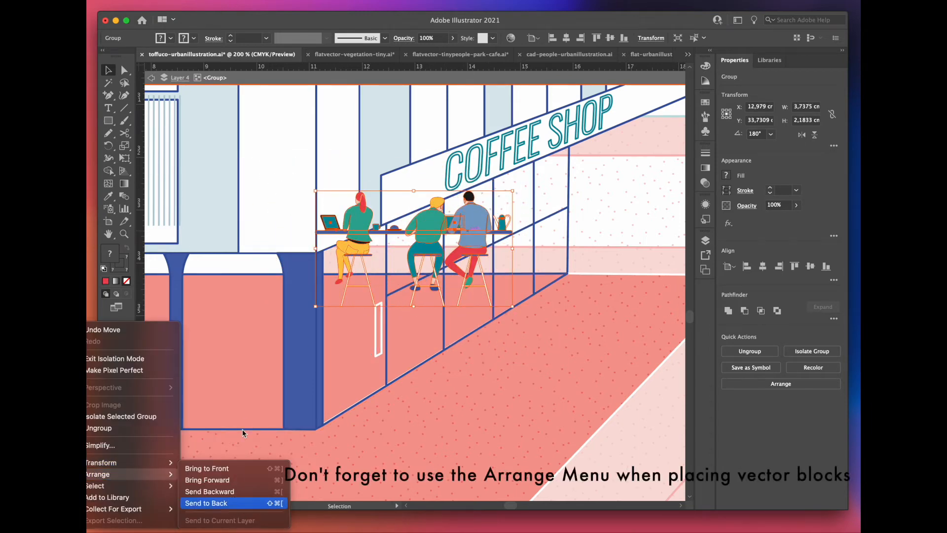
click(428, 333)
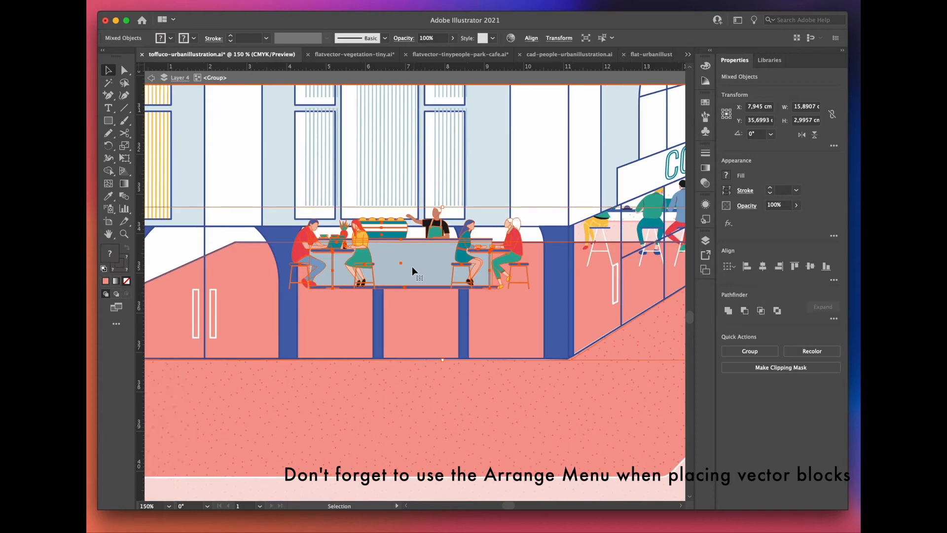
right_click(413, 266)
mouse_move(123, 474)
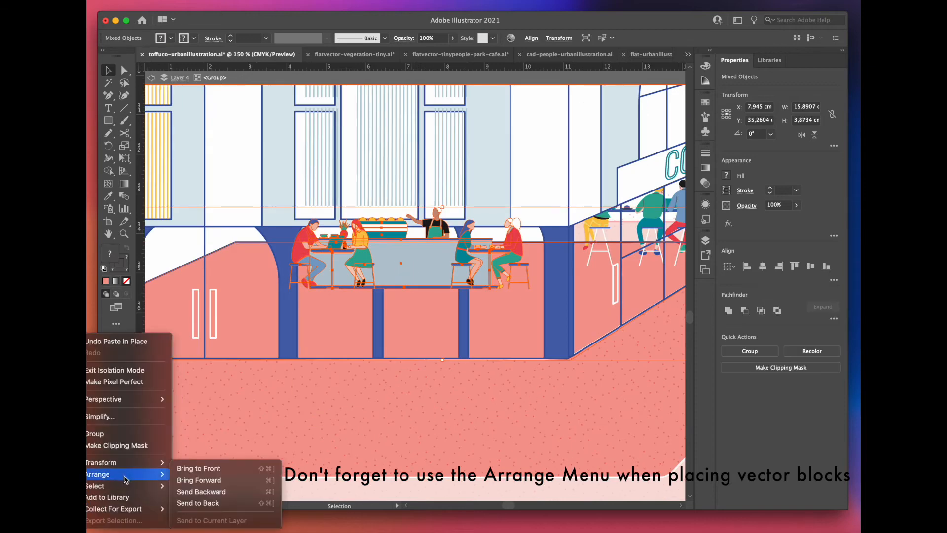
click(239, 503)
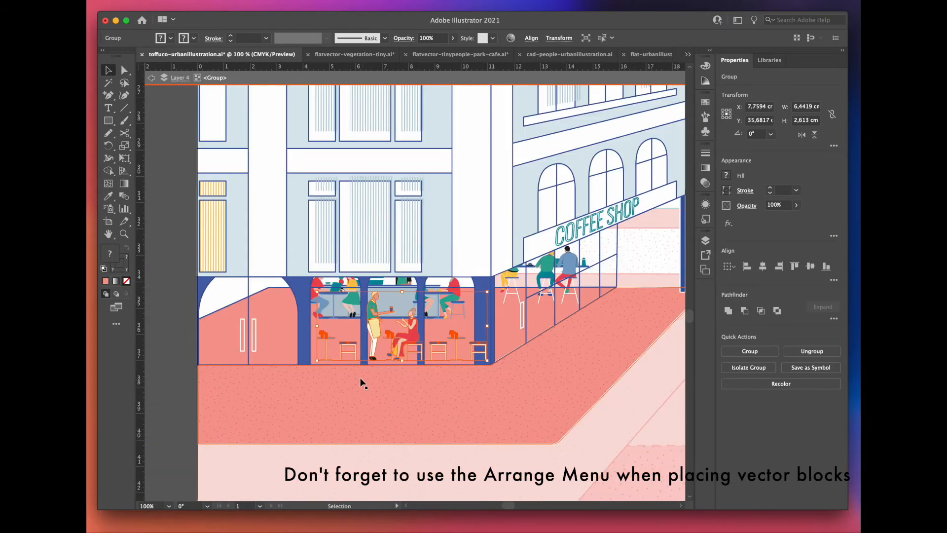
Step: Send the waiter and café tables to the back, behind the blue arcade columns
shift+click(335, 326)
shift+click(352, 296)
shift+click(544, 276)
right_click(544, 276)
mouse_move(123, 474)
click(224, 503)
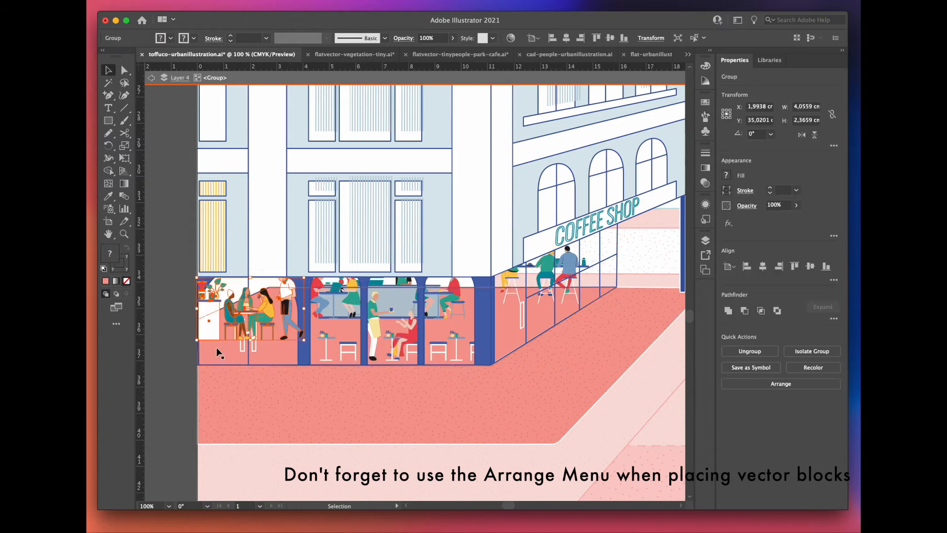
Step: Send the plants, seated group and standing waiter in the large left arch to the back
shift+click(216, 349)
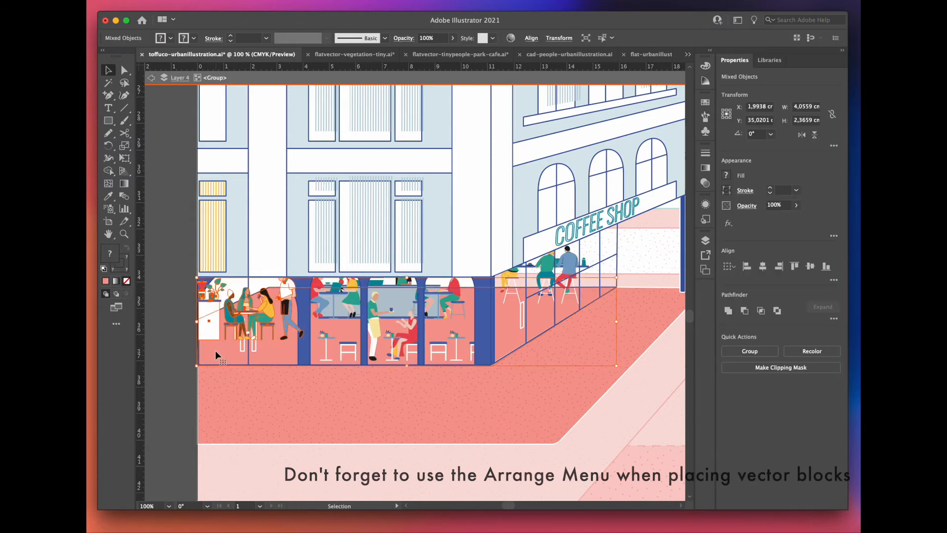
right_click(196, 393)
mouse_move(126, 474)
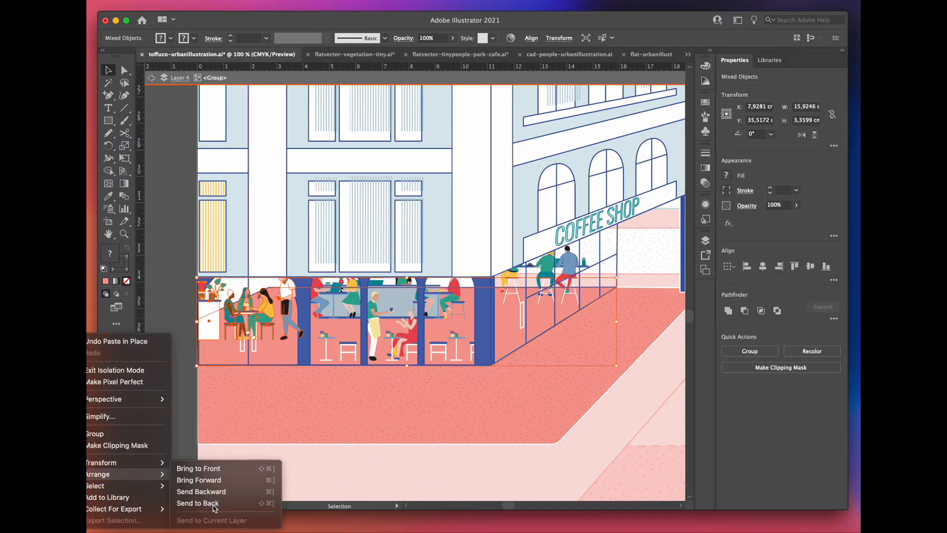
click(214, 504)
click(179, 443)
Step: Switch to flatvector-tinypeople-park-cafe.ai and reflect the standing woman in the red coat
scroll(271, 460, down, 2)
scroll(271, 460, up, 3)
scroll(271, 459, up, 2)
key(super+grave)
scroll(282, 412, up, 2)
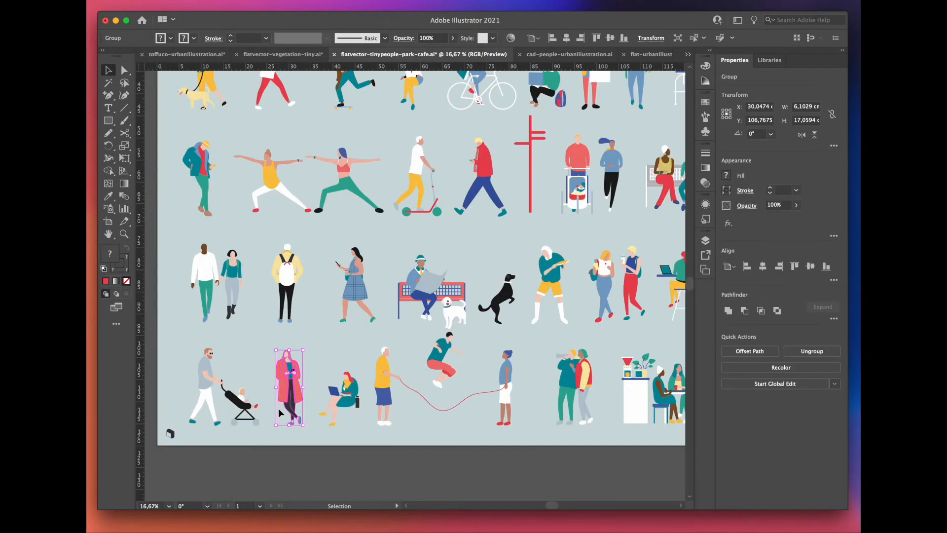
right_click(286, 395)
mouse_move(148, 462)
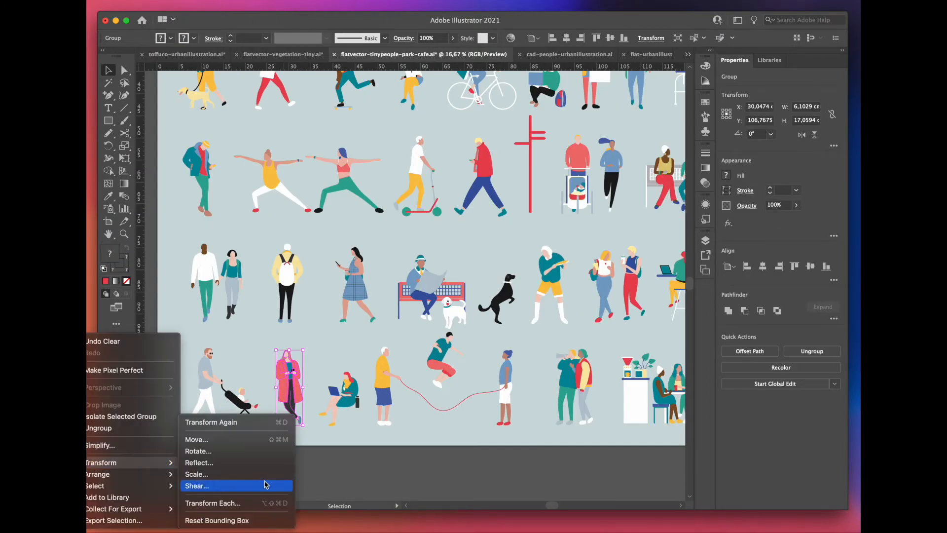
click(238, 464)
click(609, 325)
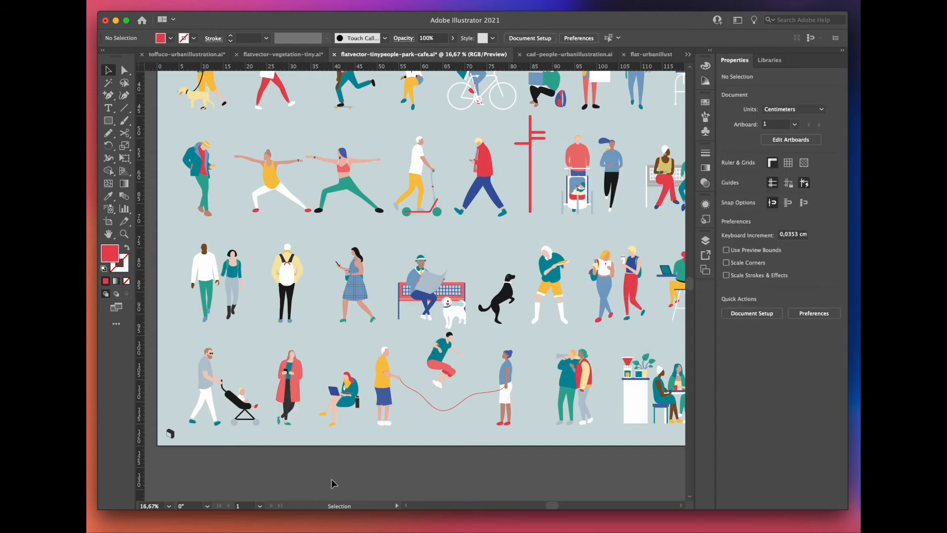
Step: Paste the reflected woman in the red coat into toffuco-urbanillustration.ai at the corner building's left arched window
scroll(331, 478, down, 1)
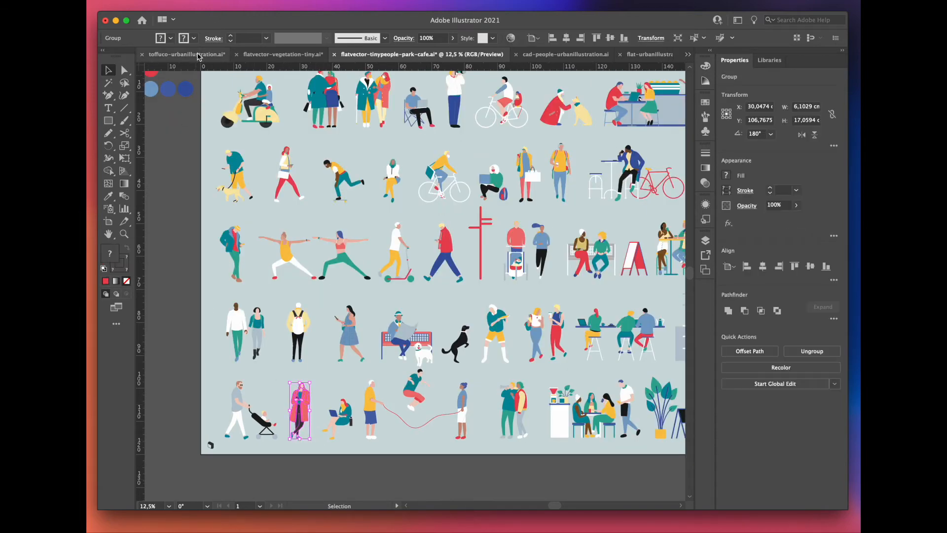
click(197, 56)
scroll(416, 393, up, 3)
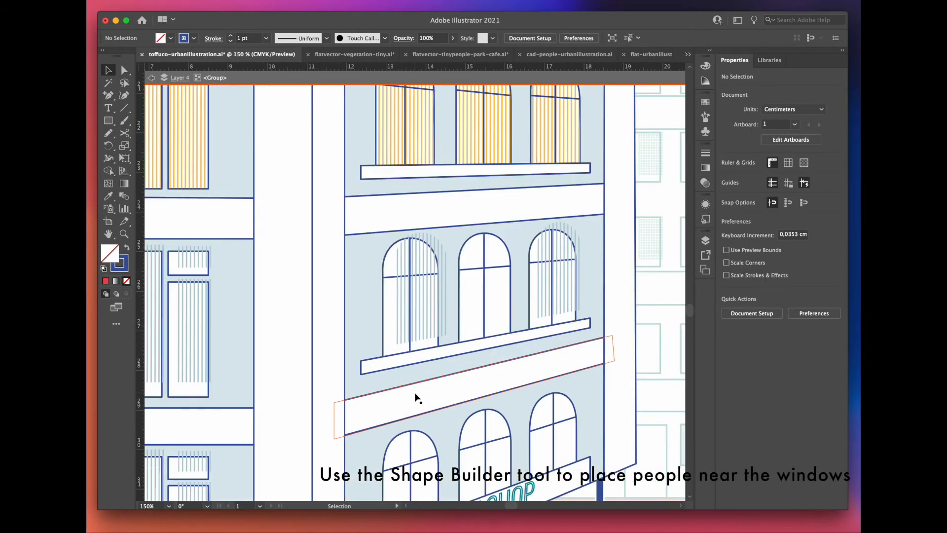
scroll(397, 341, up, 1)
key(super+v)
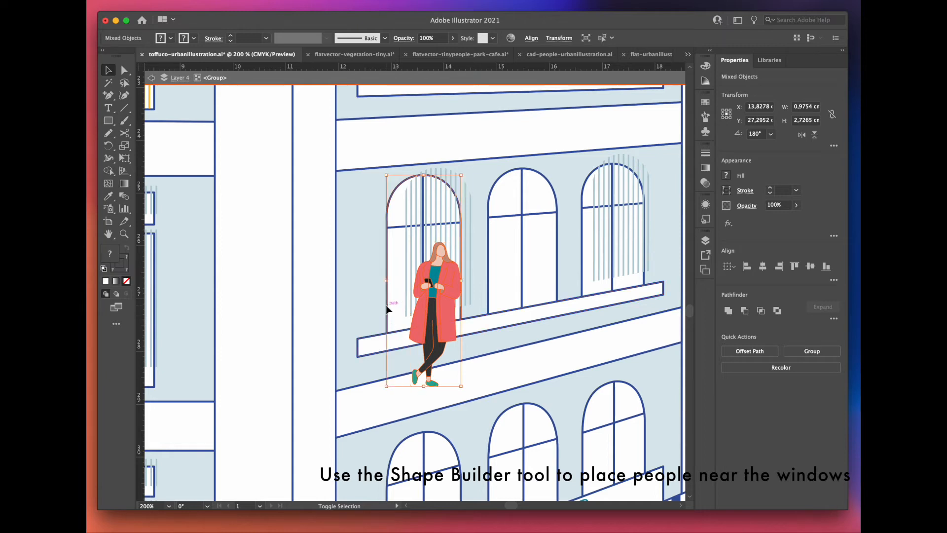
Step: Remove the parts of the woman that extend below the arched window with the Shape Builder tool
shift+click(320, 315)
click(109, 170)
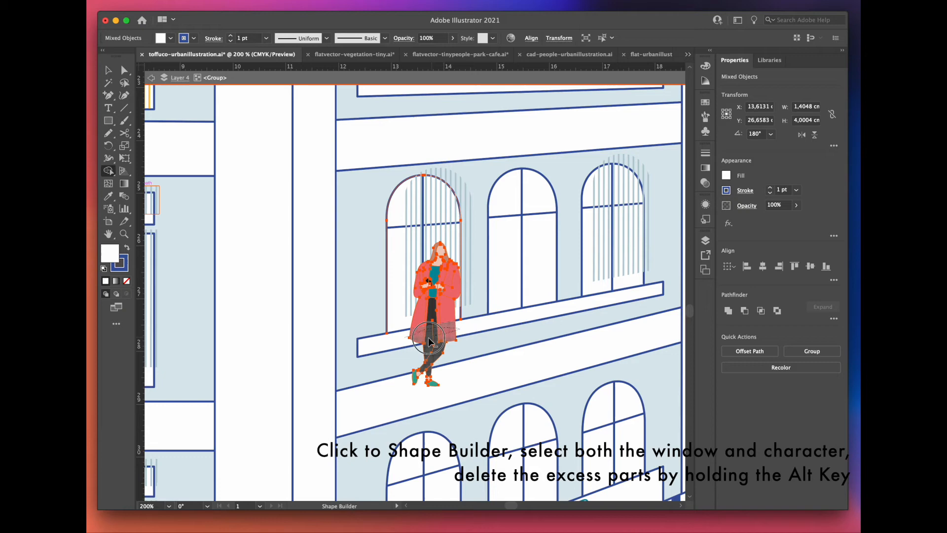
alt+click(428, 352)
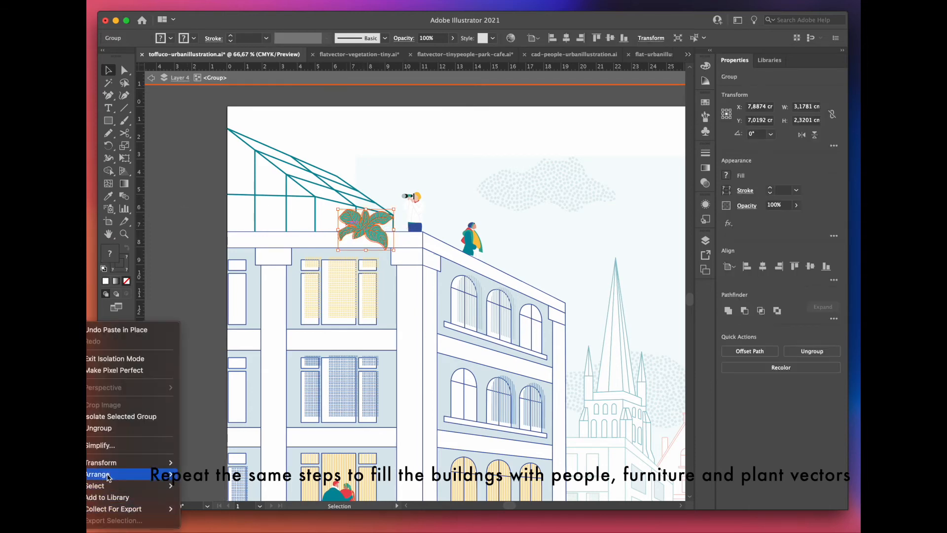
Step: Send the broad-leaved plant to the back, behind the greenhouse frame on the corner building's roof
mouse_move(128, 479)
click(206, 503)
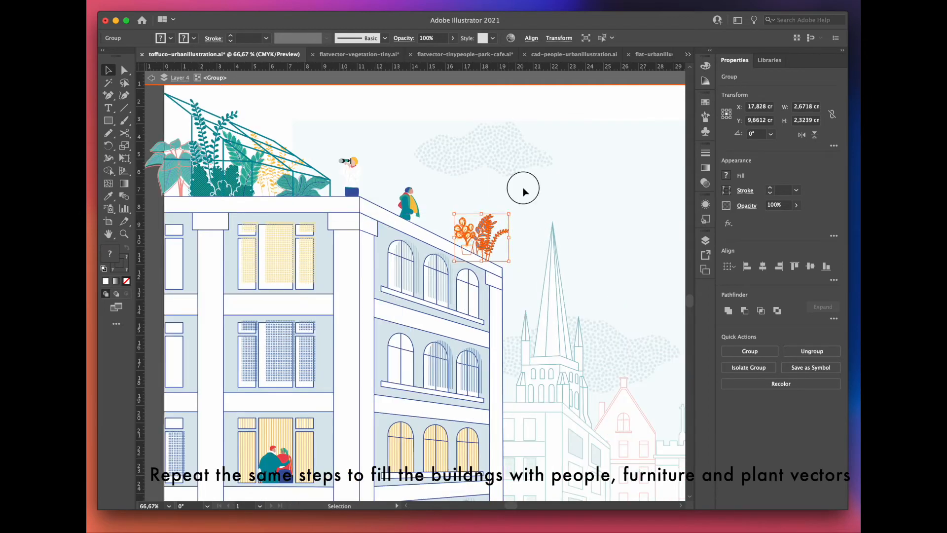
click(523, 192)
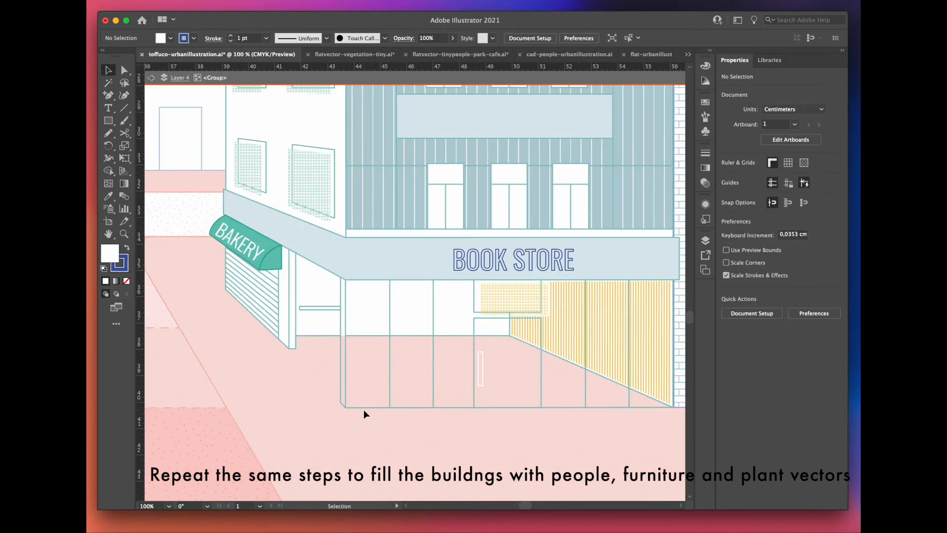
Step: Paste the low bookshelf display in place inside the book store and send it to the back
click(363, 409)
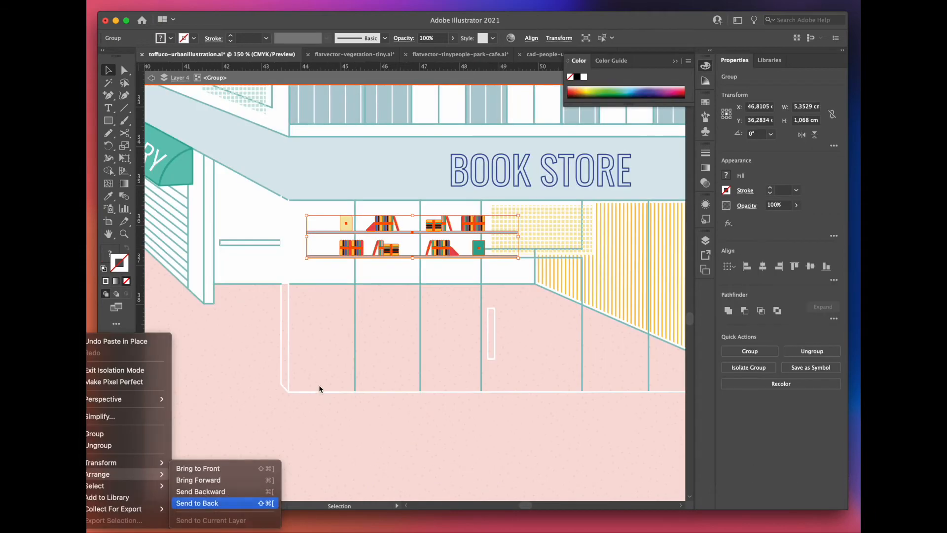
click(319, 385)
click(329, 360)
click(676, 62)
key(ctrl+shift+v)
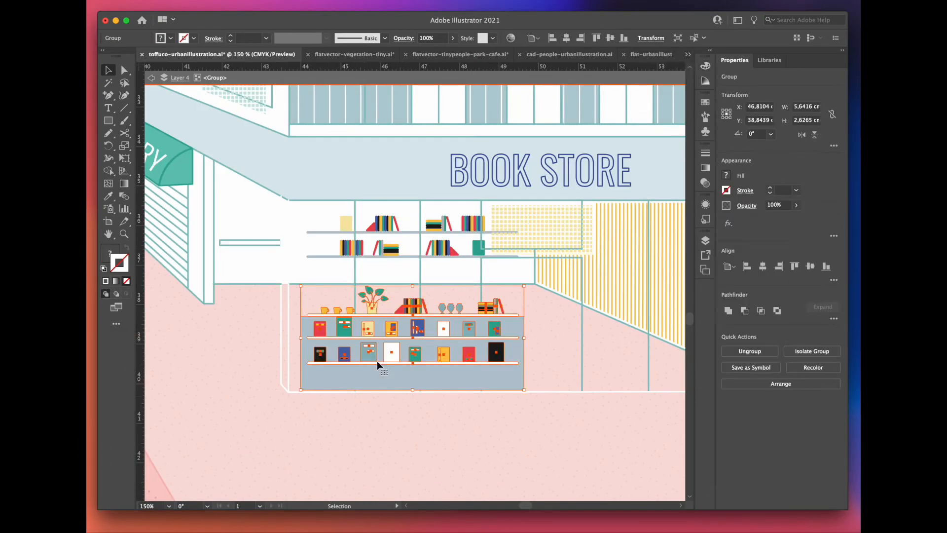
right_click(376, 360)
mouse_move(133, 475)
click(238, 505)
click(372, 428)
Step: Paste the desks, chairs and lamp shelf in place inside the book store and send them to the back
drag(545, 429, 432, 427)
drag(432, 428, 418, 428)
key(super+shift+v)
right_click(478, 309)
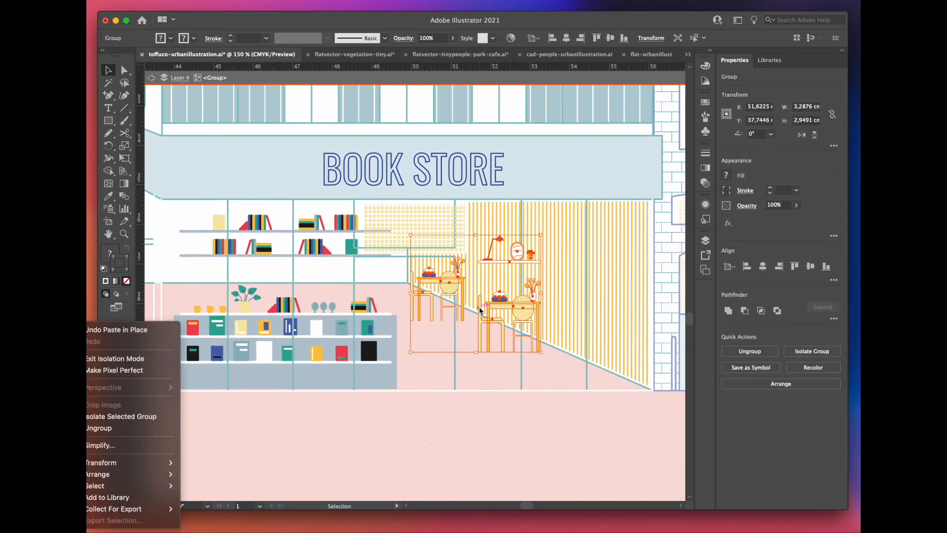
mouse_move(126, 462)
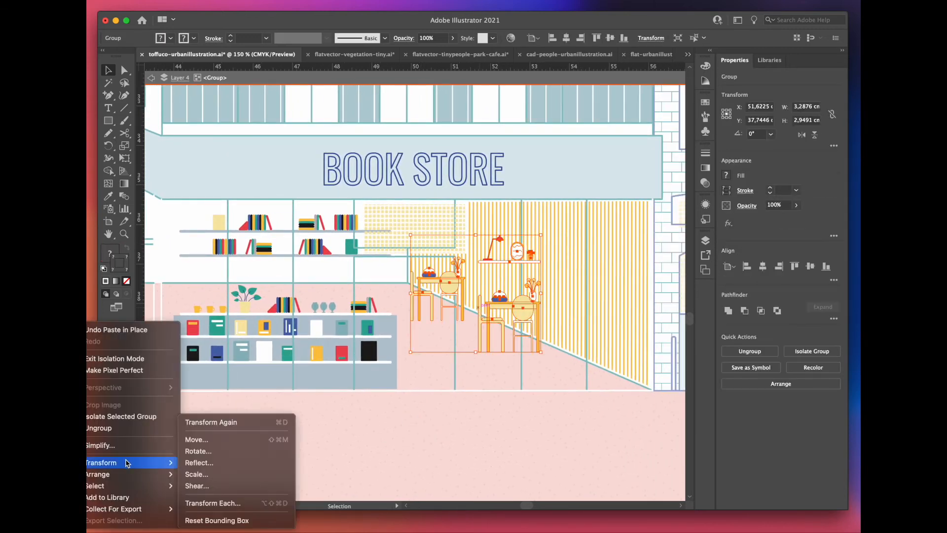
click(236, 503)
Step: Send the book store's yellow striped wall to the back, behind the desks and chairs
click(562, 309)
right_click(562, 313)
mouse_move(174, 476)
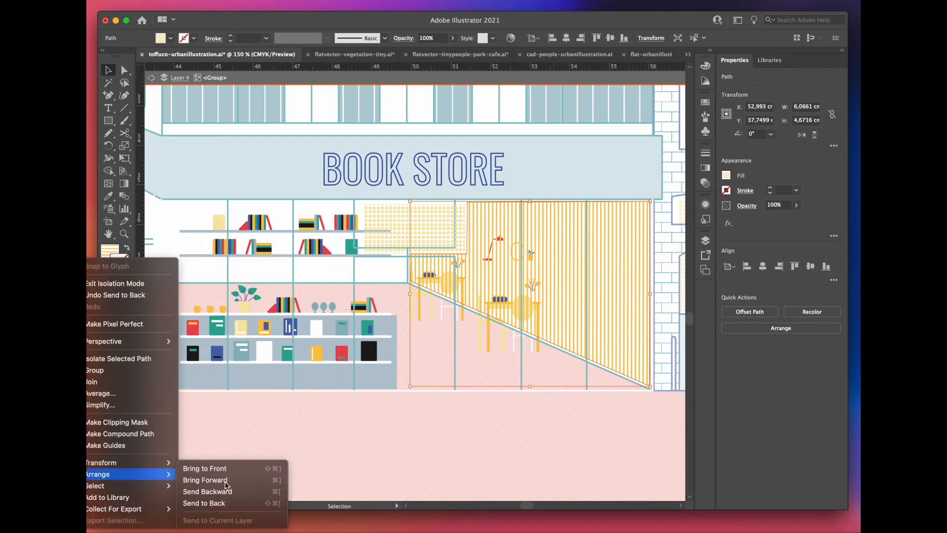
click(247, 503)
click(425, 470)
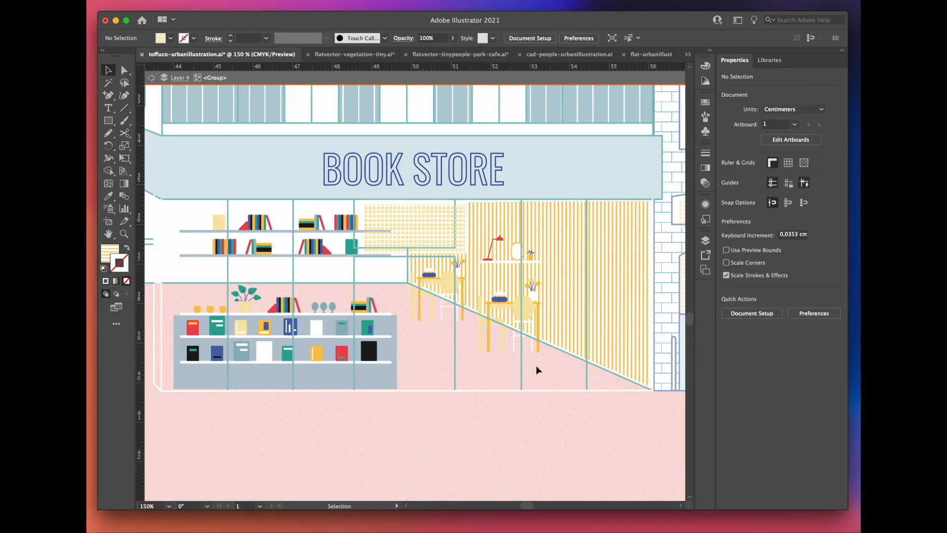
Step: Copy a leafy plant from flatvector-vegetation-tiny.ai for the blue striped building's roof beside the skateboarder
scroll(551, 386, down, 2)
scroll(551, 386, up, 4)
scroll(435, 173, up, 1)
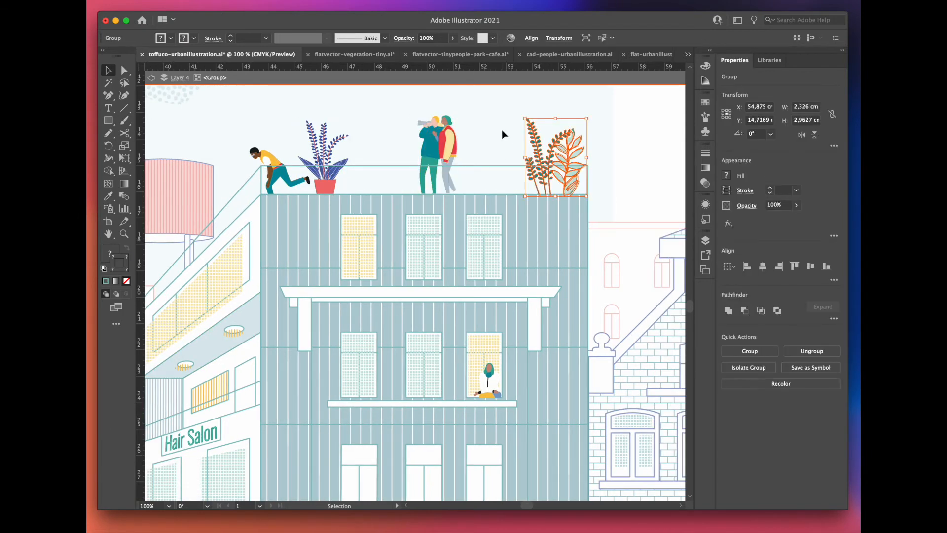
click(501, 130)
click(354, 55)
click(485, 288)
click(187, 54)
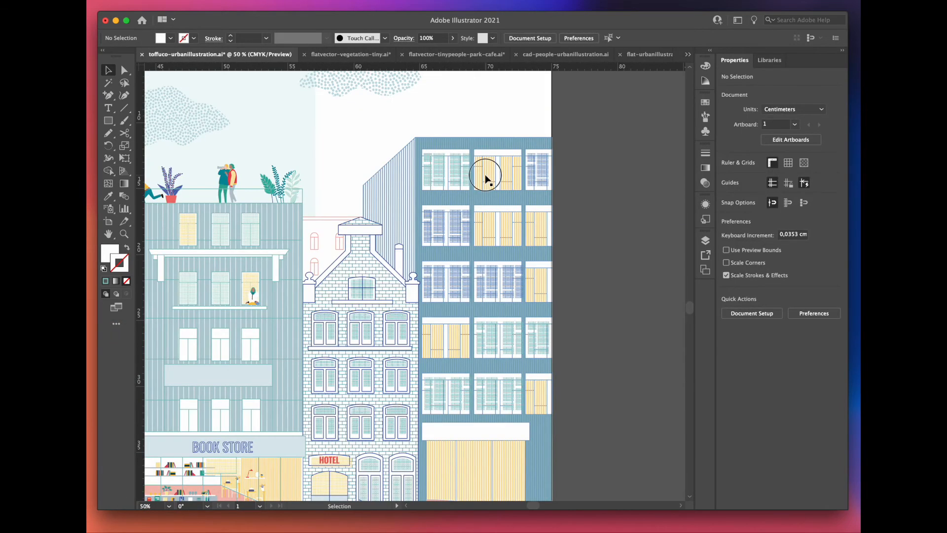
Step: Leave the building group's isolation and add a green-trunked tree on the pavement beside the hotel
click(486, 178)
key(super+equal)
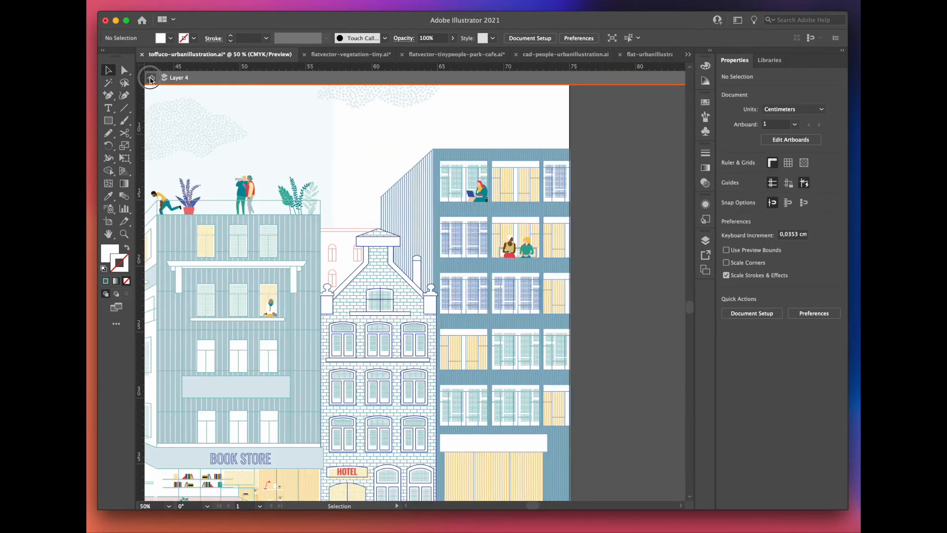
click(150, 79)
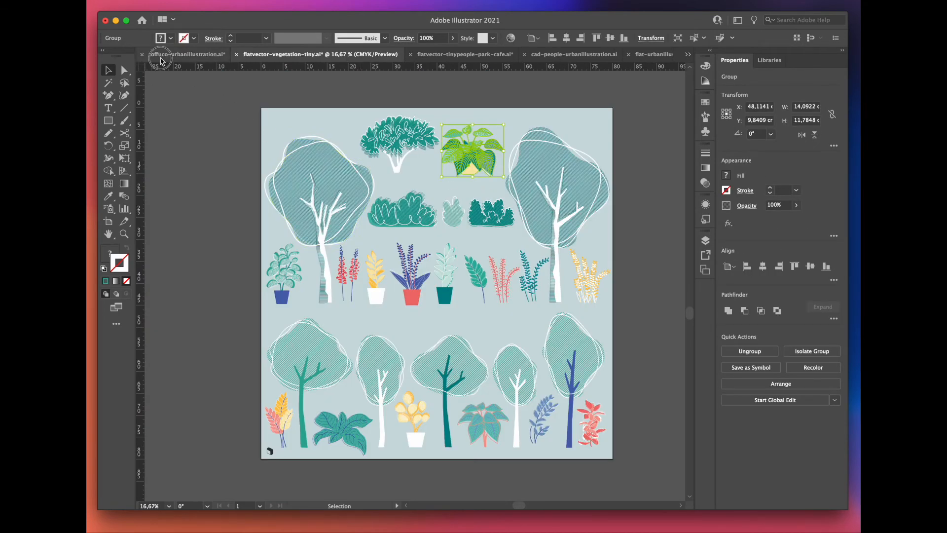
click(161, 55)
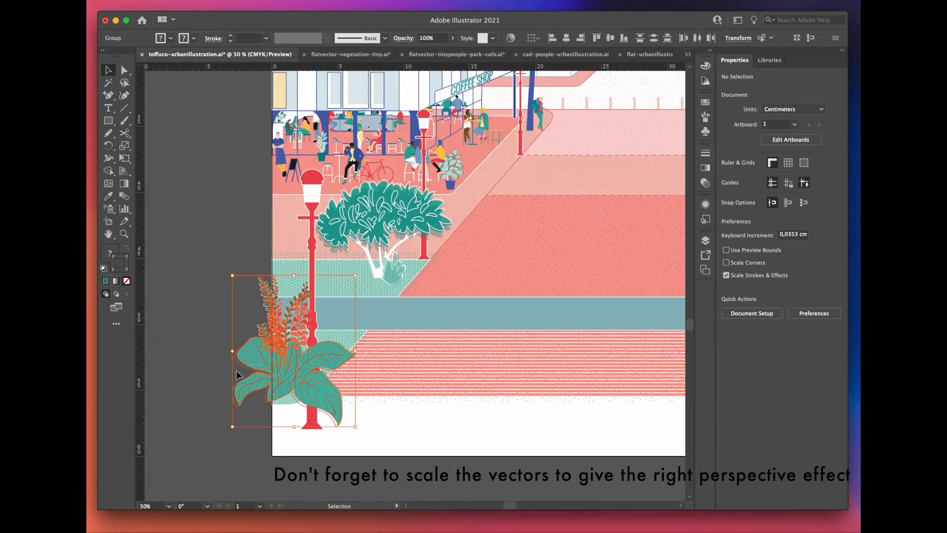
Step: Bring the large red street lamp in the lower-left foreground to the front of the leafy plants
right_click(312, 305)
mouse_move(128, 474)
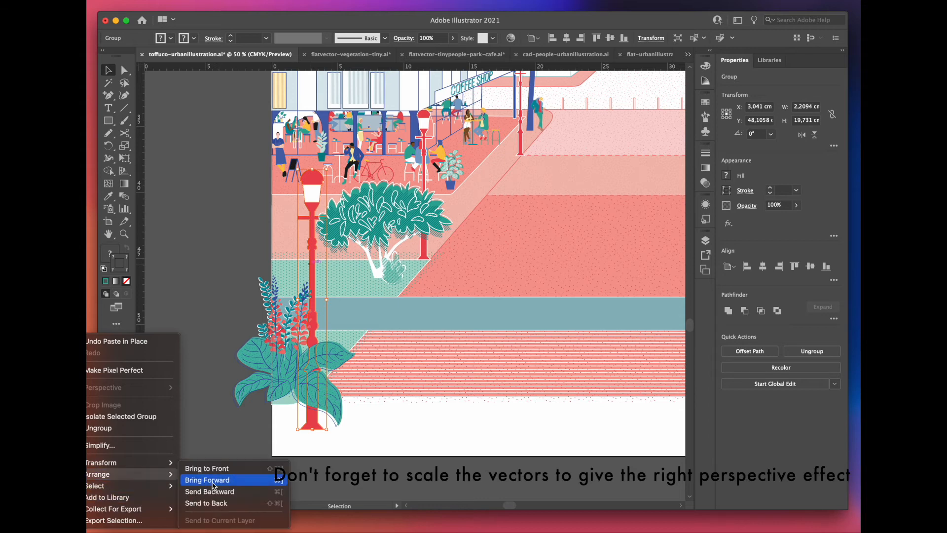
click(207, 468)
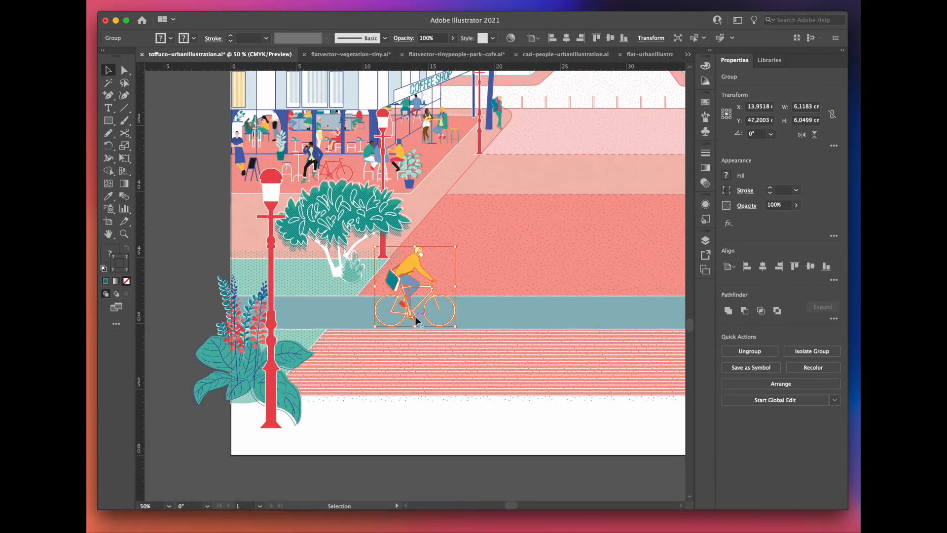
drag(415, 316, 412, 307)
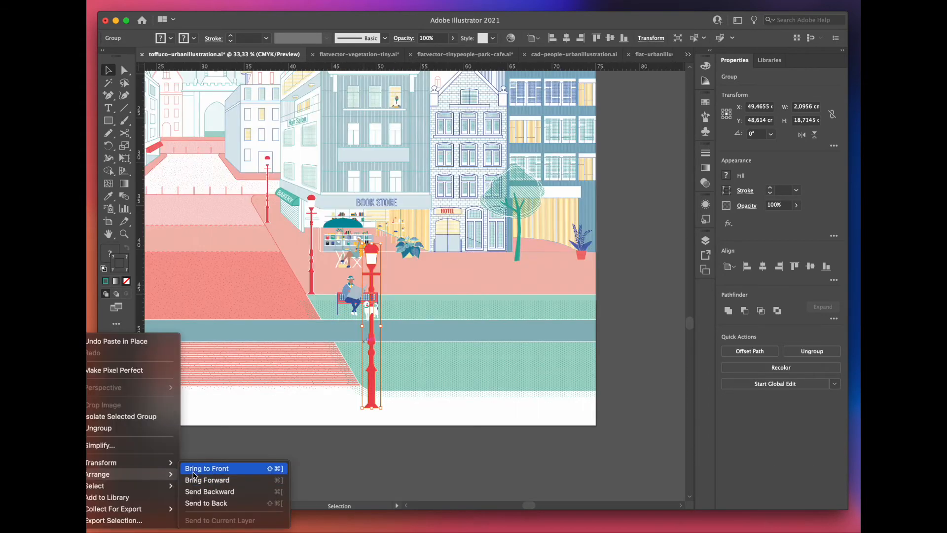
click(194, 471)
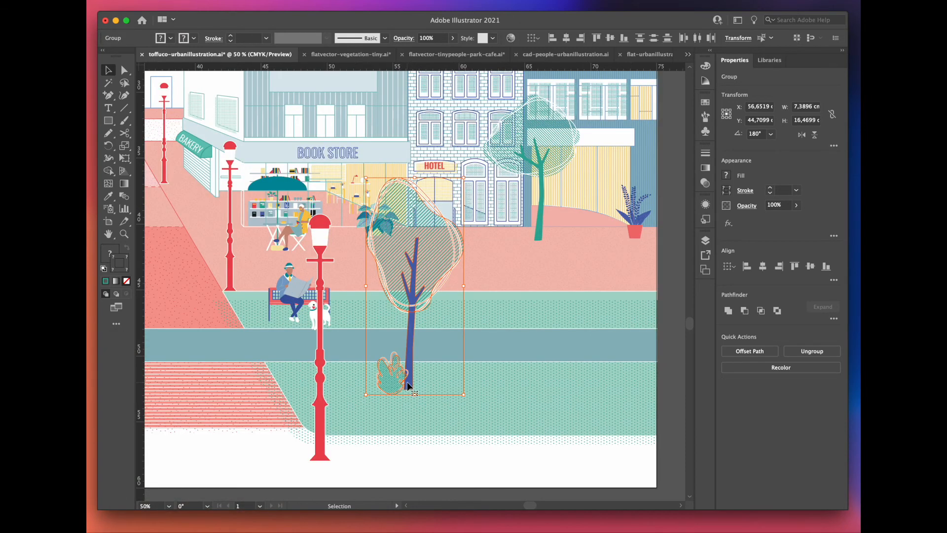
Step: Add the large white-trunked tree from the vegetation file and the pair of stretching figures to the right foreground of the street
drag(412, 387, 436, 293)
drag(420, 295, 513, 309)
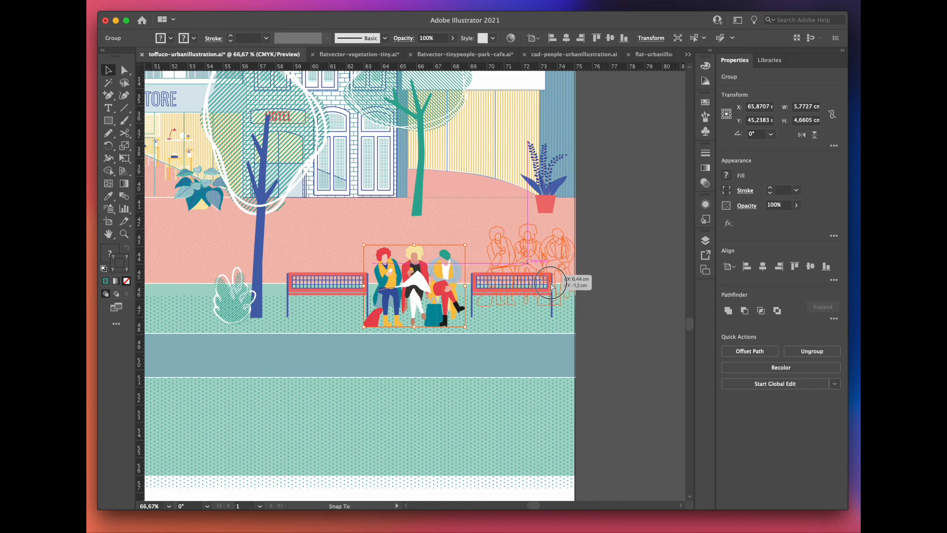
drag(538, 279, 513, 290)
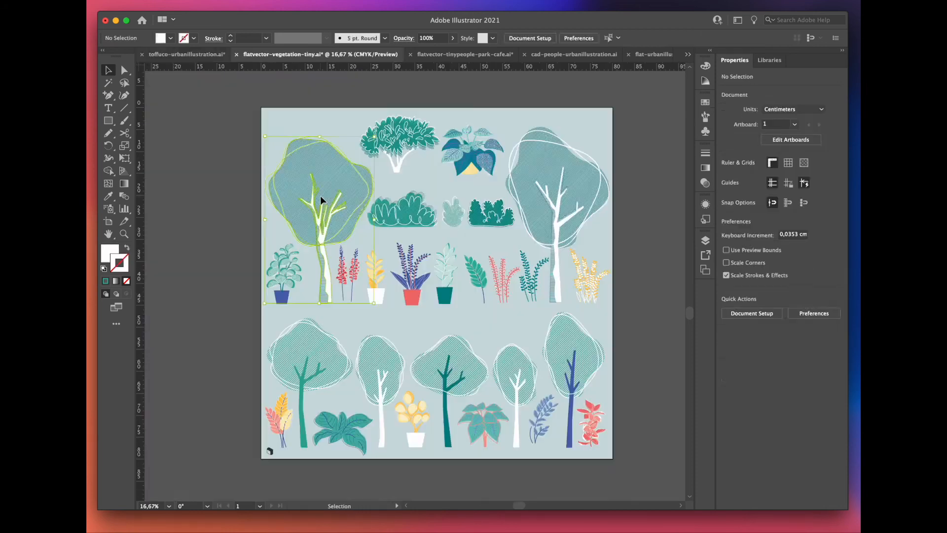
click(183, 56)
drag(412, 291, 449, 301)
drag(420, 284, 446, 254)
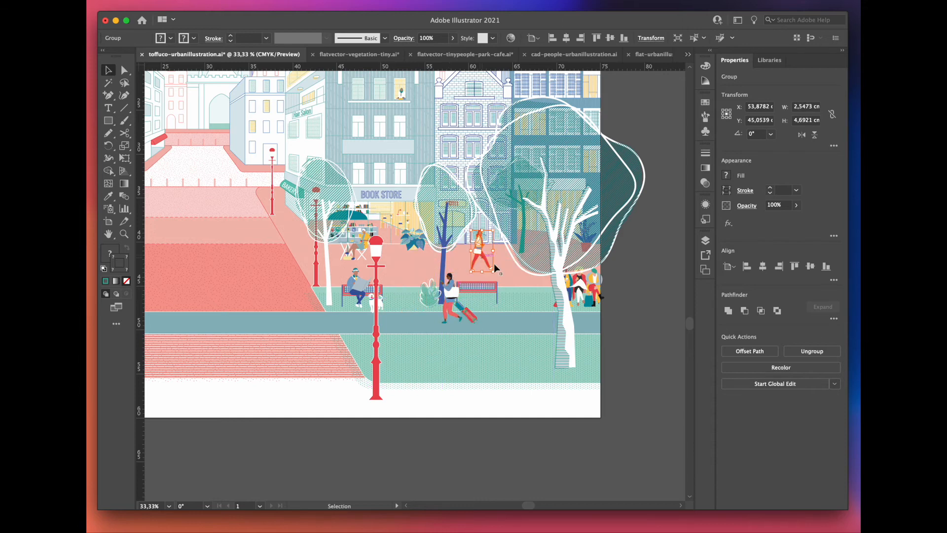
click(624, 357)
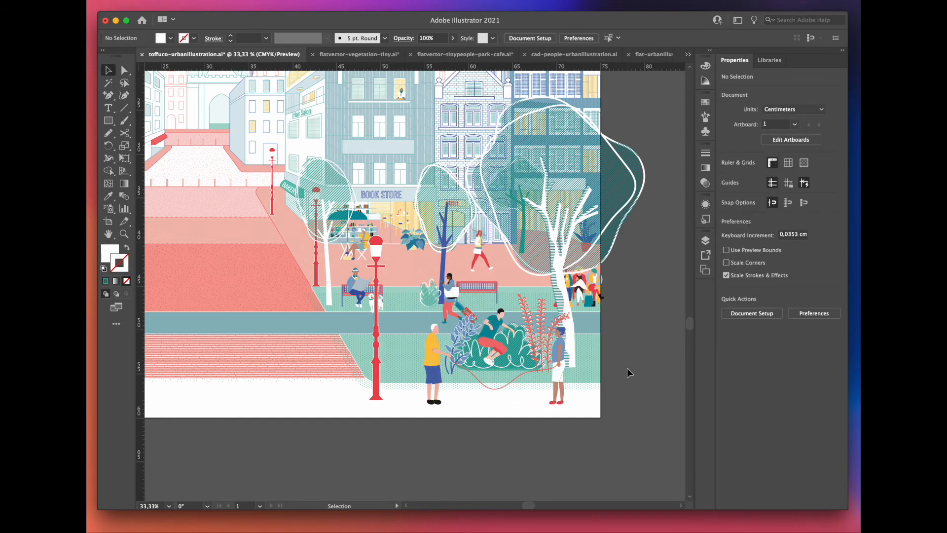
key(super+shift+v)
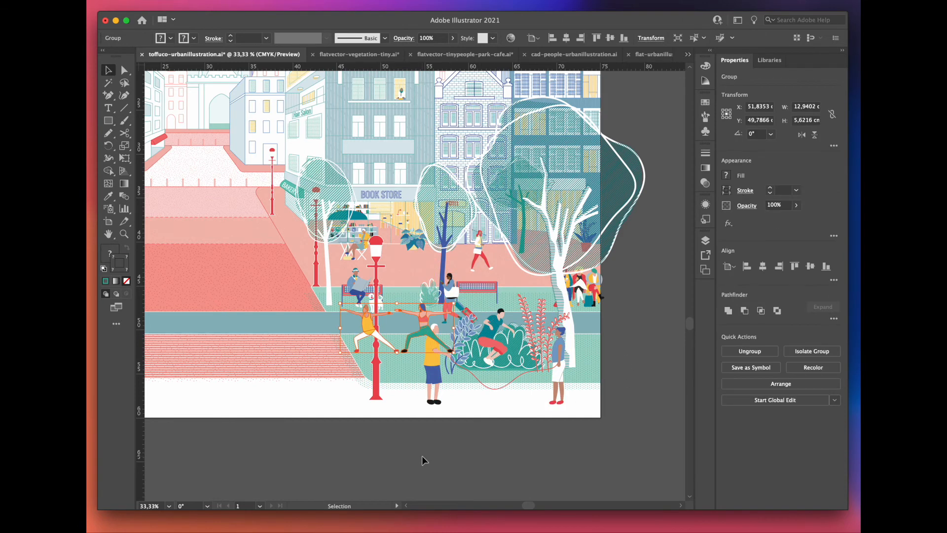
Step: Arrange the large red street lamp and the rope-skipping group in front of the pair of stretching figures
right_click(434, 365)
click(401, 459)
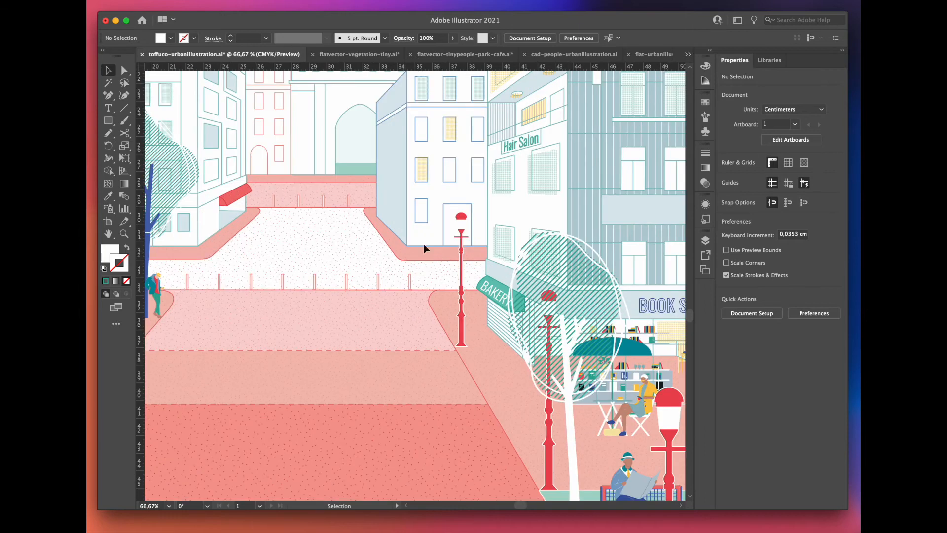
Step: Paste and position white-trunked and green-trunked trees and small figures along the distant end of the street
key(super+v)
drag(404, 342, 438, 285)
click(364, 253)
key(super+v)
drag(415, 291, 253, 160)
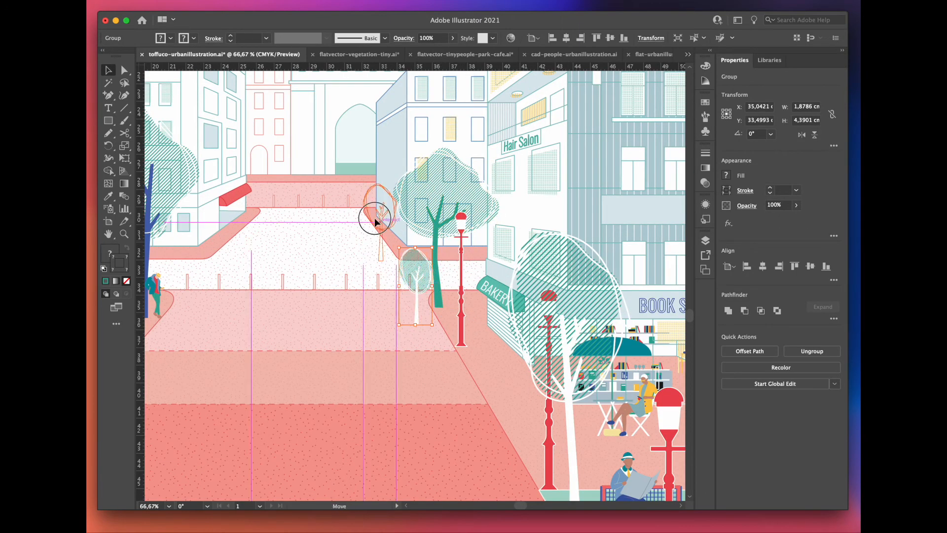
key(super+v)
key(super+v)
drag(413, 310, 398, 245)
drag(431, 290, 322, 316)
key(ctrl+v)
drag(416, 340, 350, 321)
key(ctrl+v)
click(427, 326)
drag(416, 303, 538, 196)
drag(426, 288, 514, 208)
Step: Put the large patterned background tree on Layer 3 and send it to the back, behind the castle wall
click(637, 275)
mouse_move(143, 473)
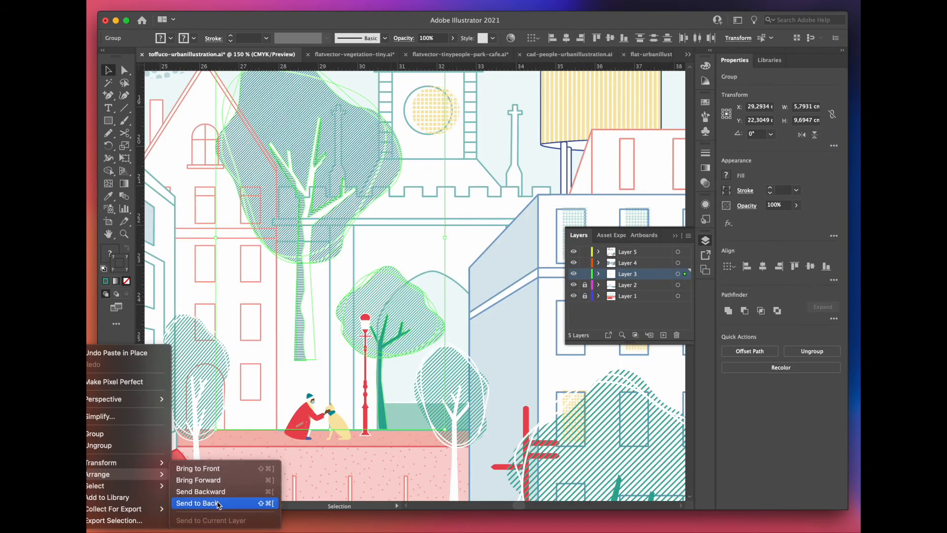
click(216, 504)
click(454, 300)
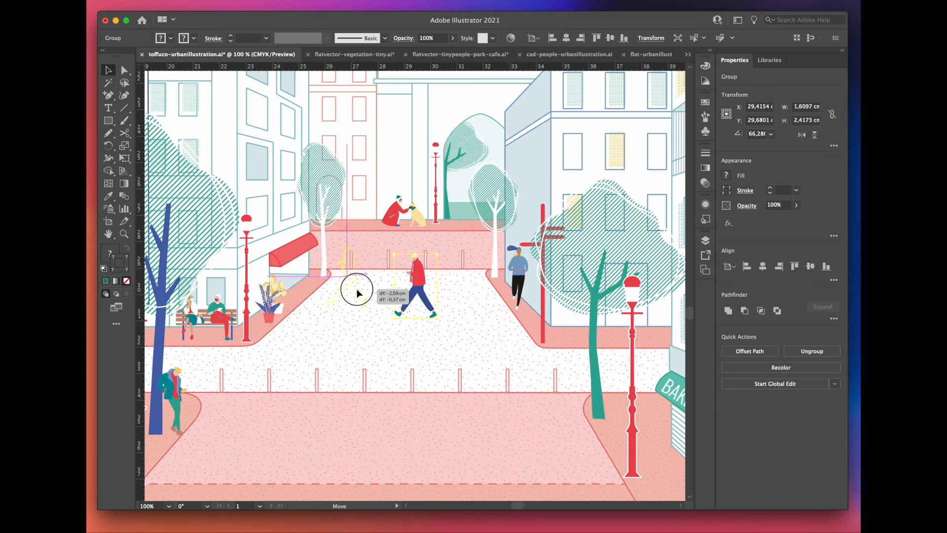
Step: Add walkers, a jogger and a dog walker along the street, and a seated laptop user outside the bakery
click(421, 284)
drag(419, 281, 395, 316)
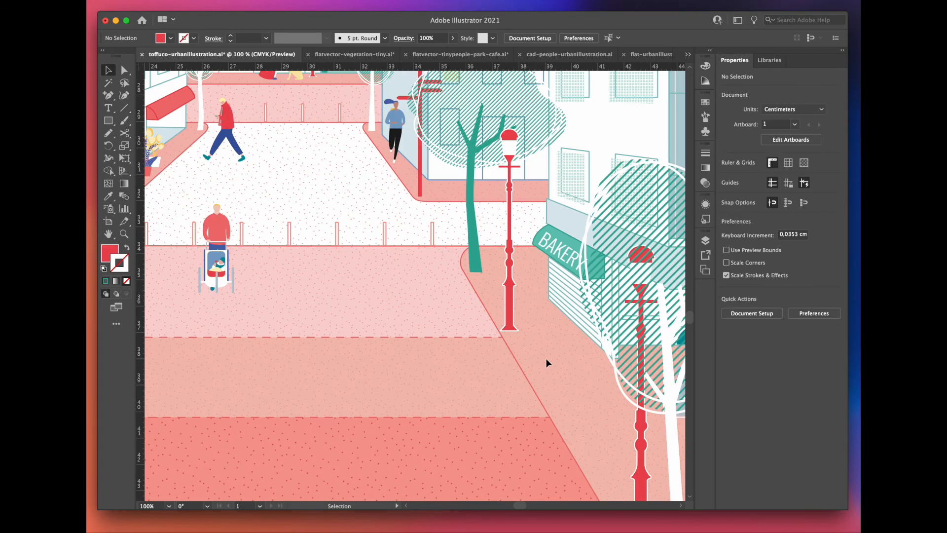
key(super+v)
drag(416, 285, 515, 276)
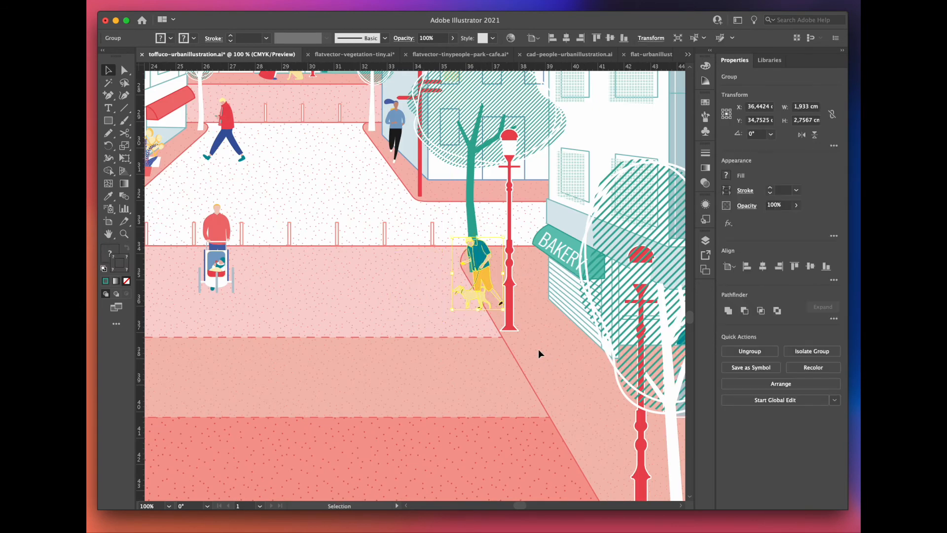
click(610, 311)
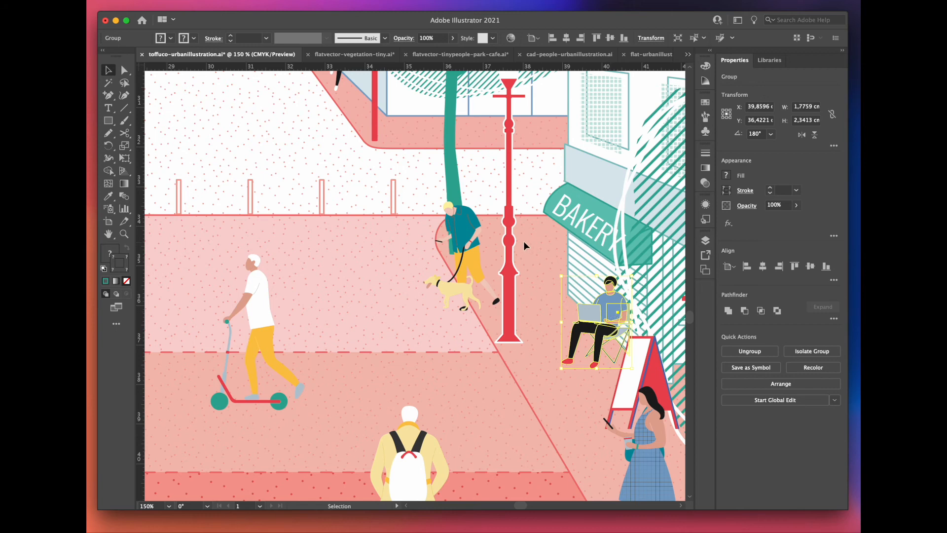
scroll(520, 231, down, 3)
scroll(430, 269, down, 2)
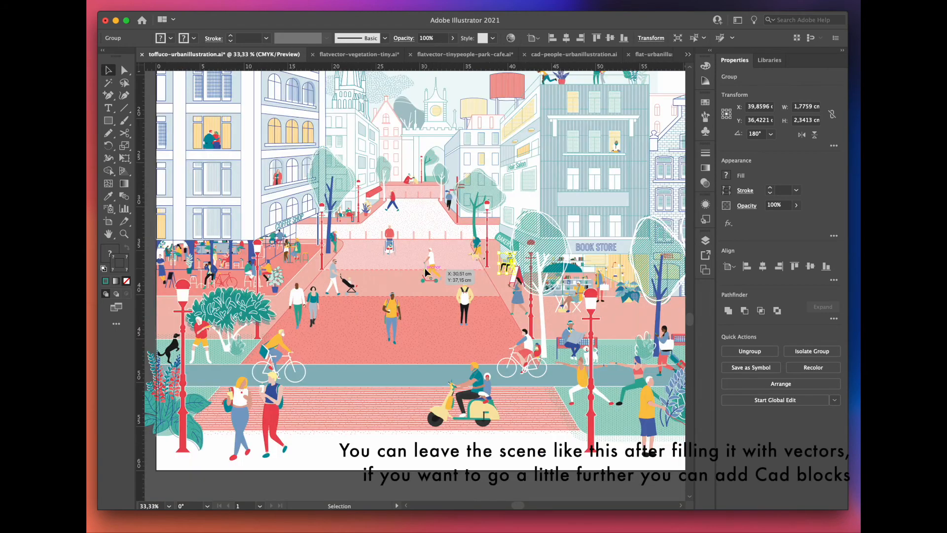
scroll(369, 398, up, 2)
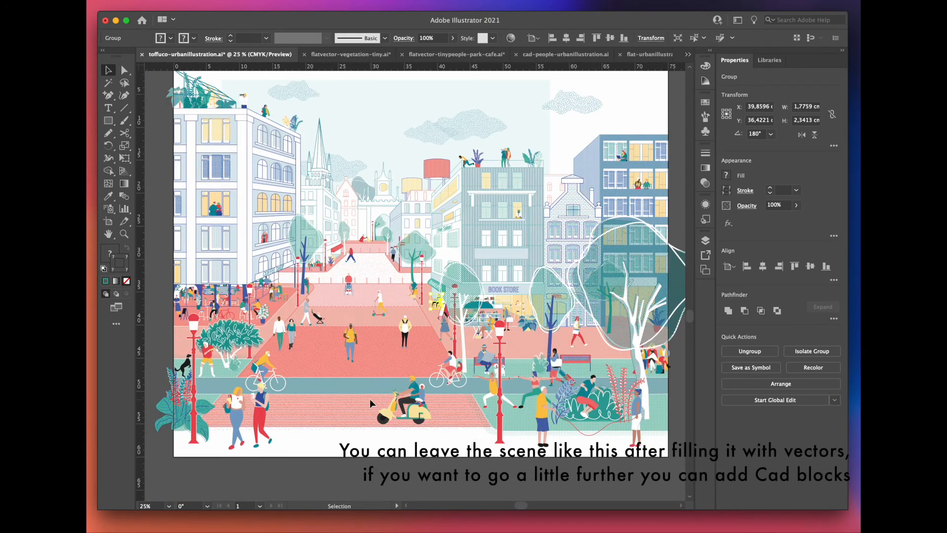
scroll(370, 399, up, 2)
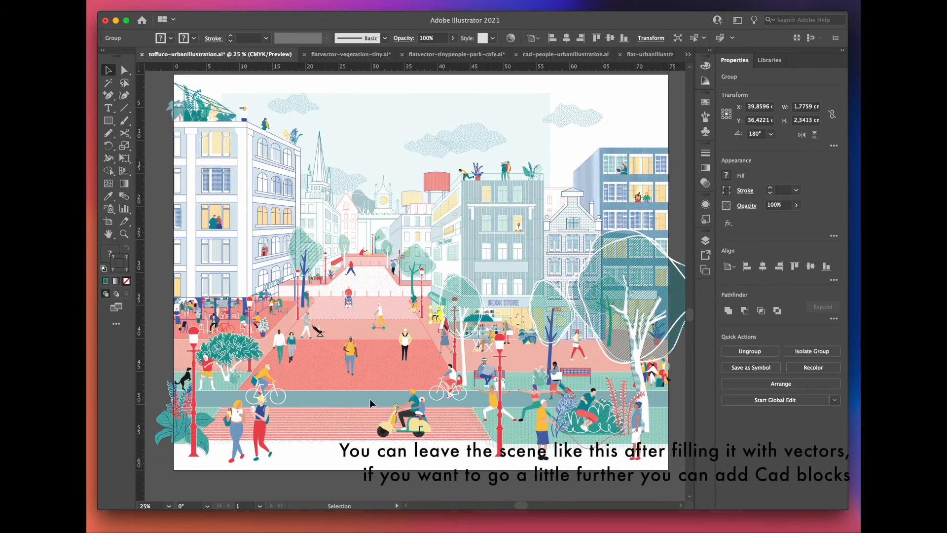
click(370, 399)
Step: Switch to cad-people-urbanillustration.ai and remove the white fill from the walking bear-costume figure
click(557, 55)
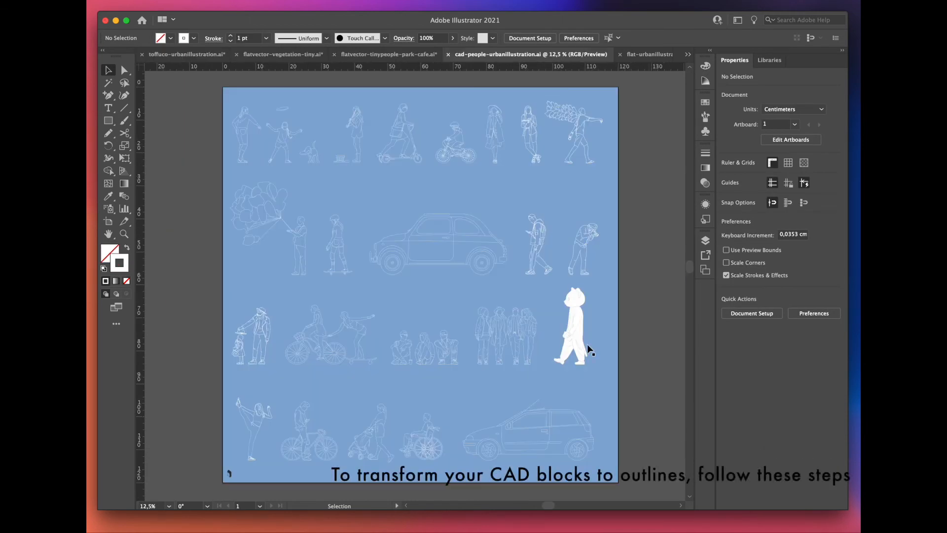
scroll(598, 353, up, 3)
key(a)
click(504, 328)
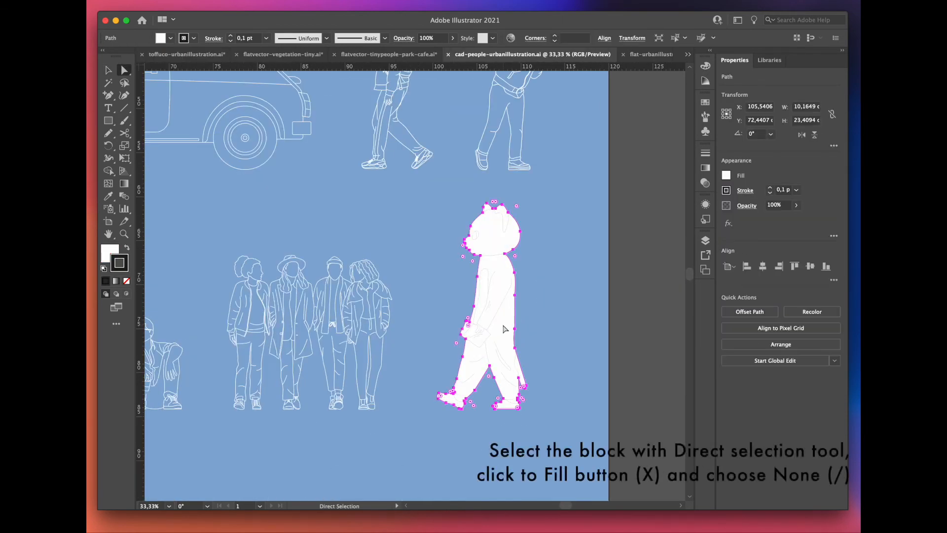
click(106, 257)
click(127, 282)
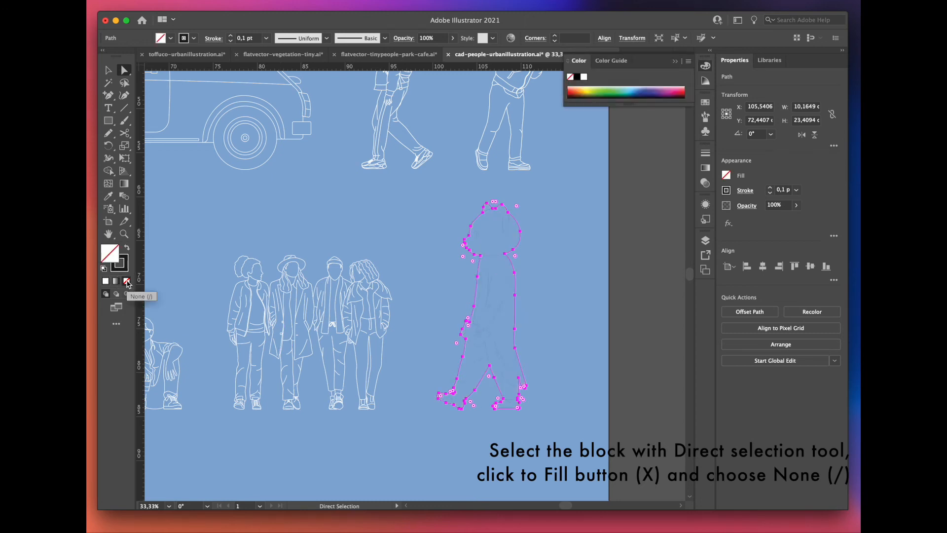
Step: Give the whole bear-costume figure group a 1 pt white stroke
key(v)
click(451, 236)
click(492, 257)
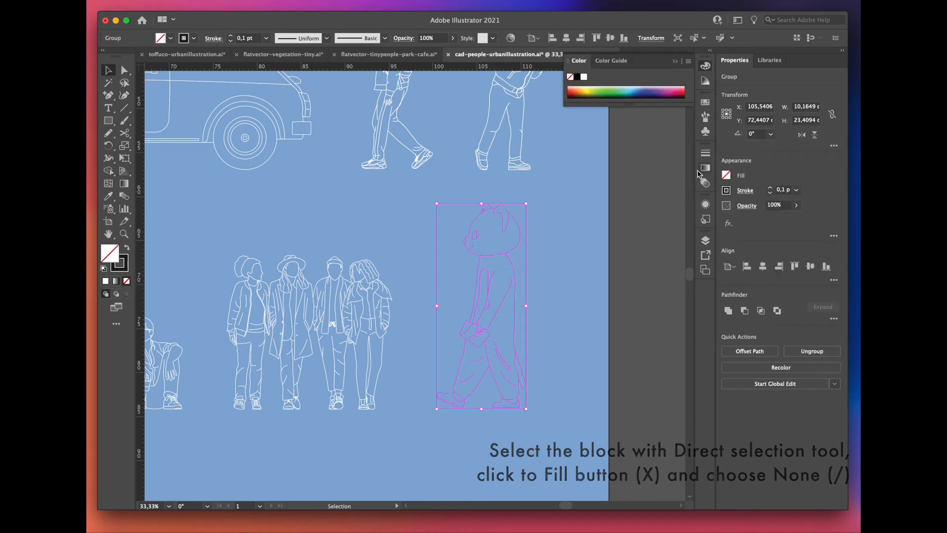
click(705, 152)
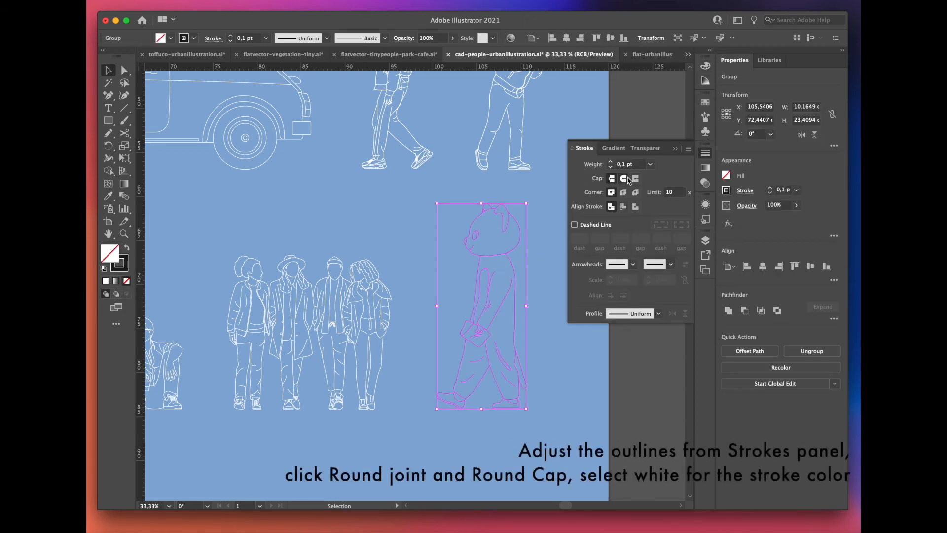
click(651, 165)
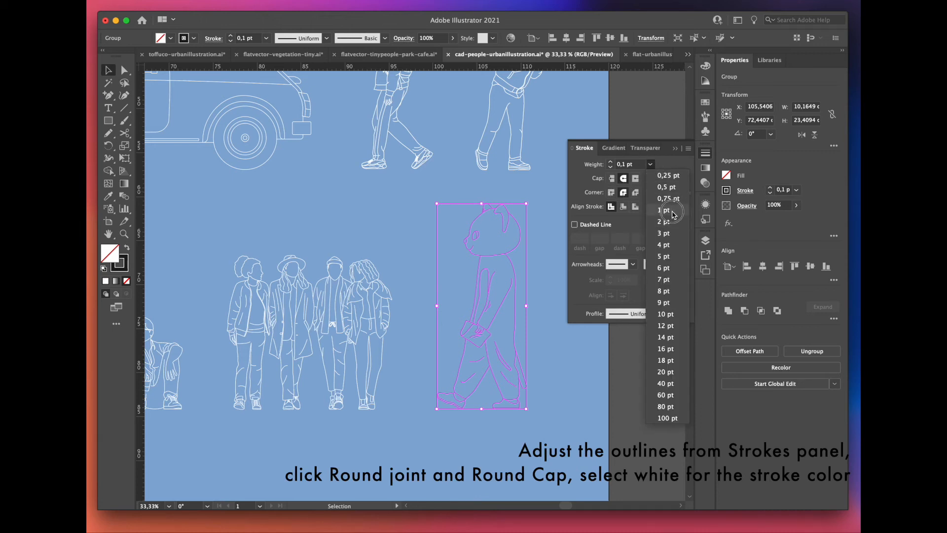
click(674, 212)
click(122, 272)
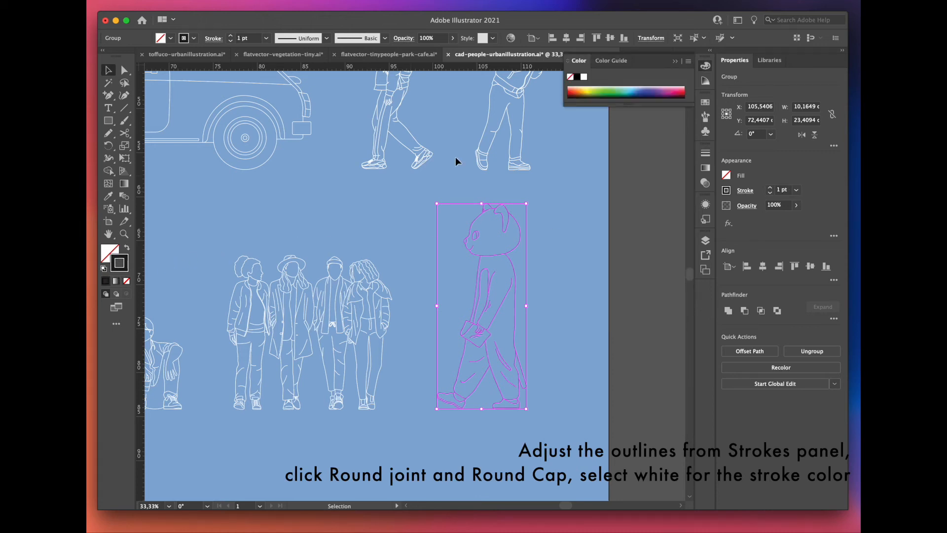
click(583, 78)
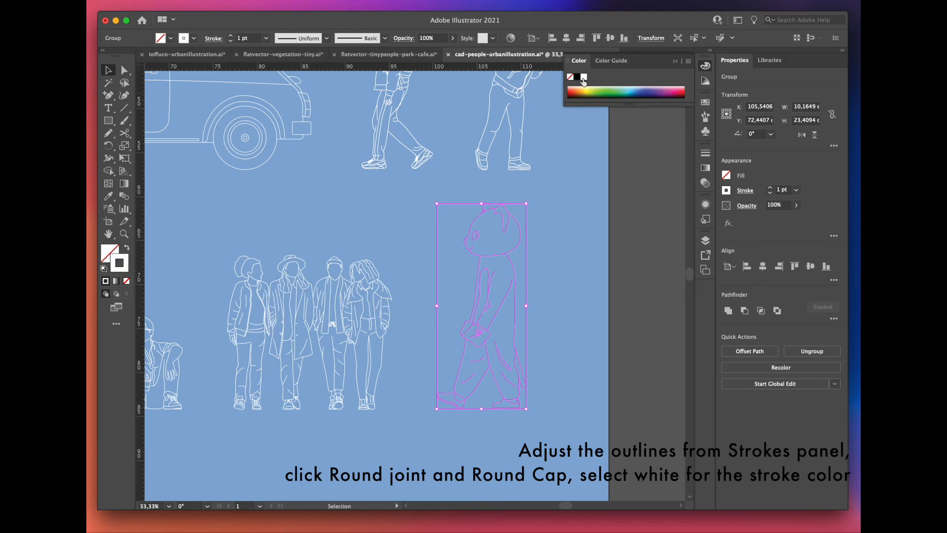
Step: Place the outlined bear-costume figure in toffuco-urbanillustration.ai, on the red street beside the walking couple
click(578, 222)
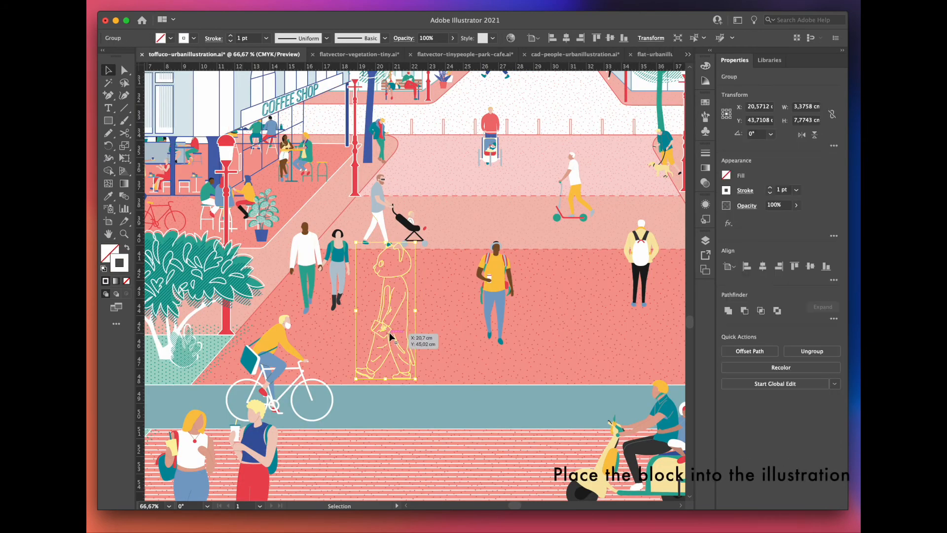
click(439, 323)
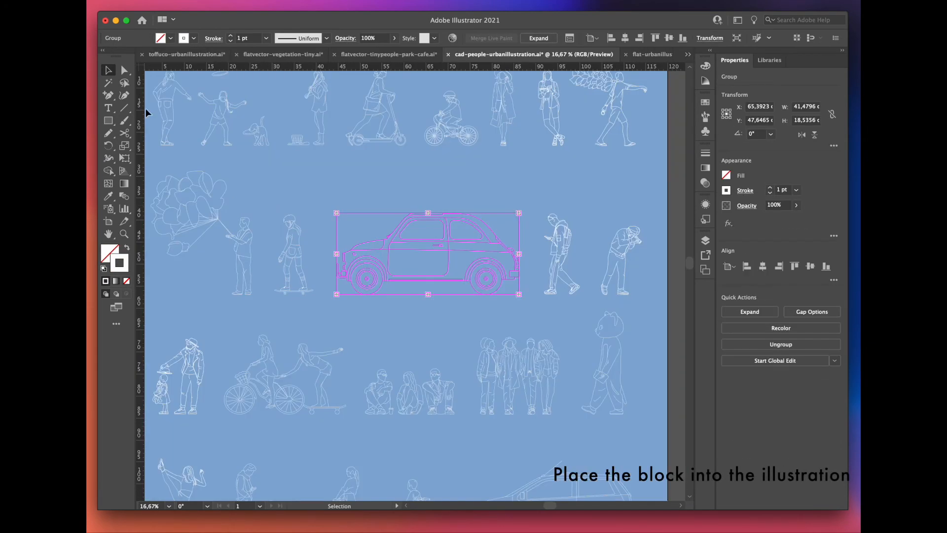
Step: Add the small outlined car from the CAD file to Layer 2 of the illustration with a red stroke and no fill
click(176, 56)
scroll(297, 457, down, 1)
scroll(473, 160, up, 1)
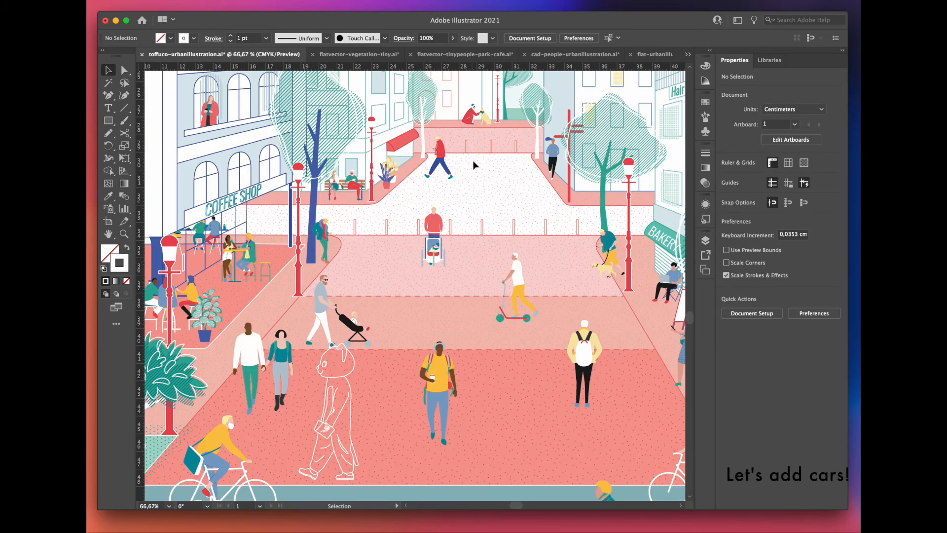
click(705, 241)
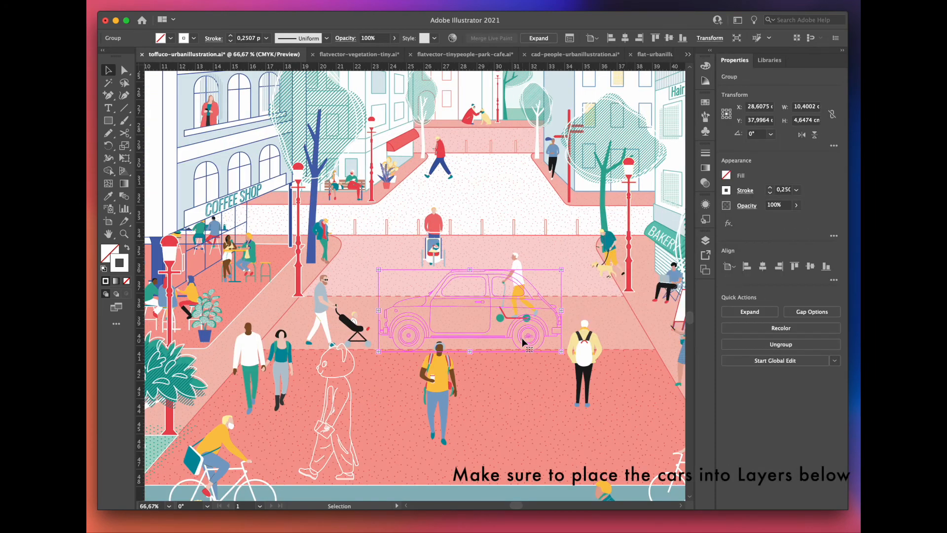
mouse_move(521, 339)
mouse_down()
mouse_move(510, 324)
mouse_move(487, 325)
mouse_up()
click(109, 196)
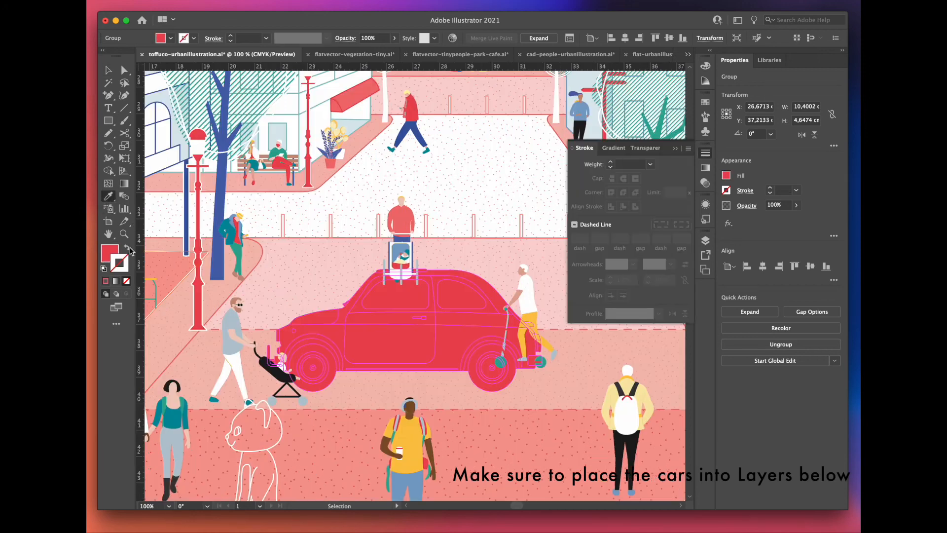
click(127, 248)
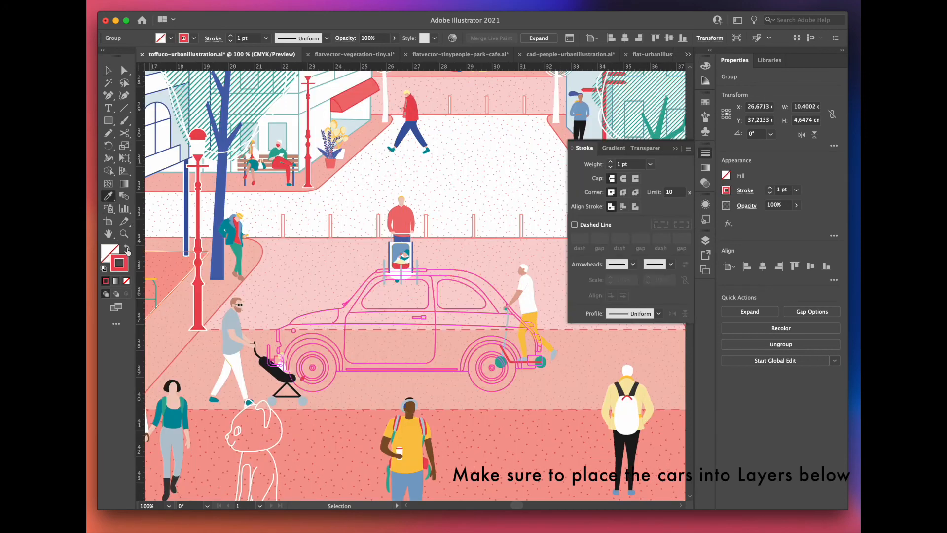
Step: Place the car on the cross street, scaled down to about 7.9 cm wide, and reflect it to face the other way
drag(377, 358, 422, 203)
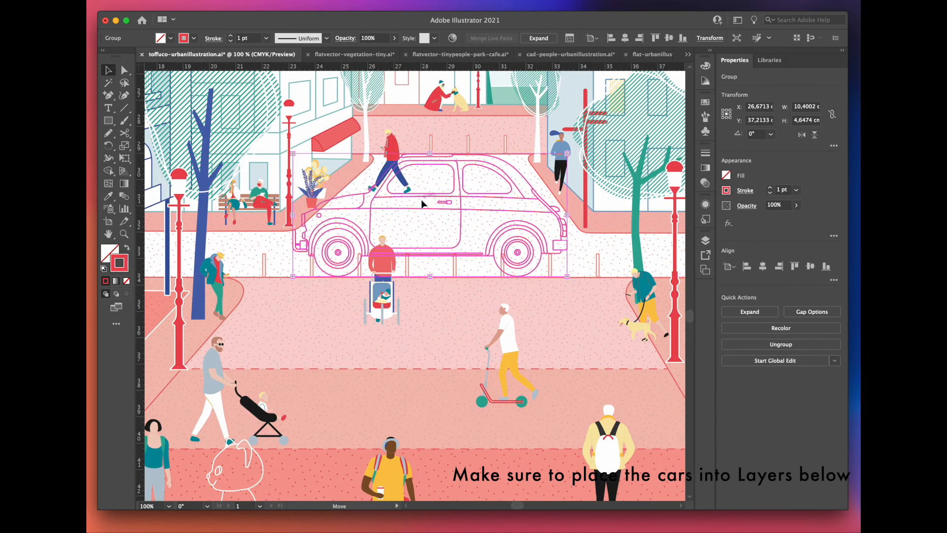
drag(295, 155, 360, 184)
right_click(435, 213)
mouse_move(120, 464)
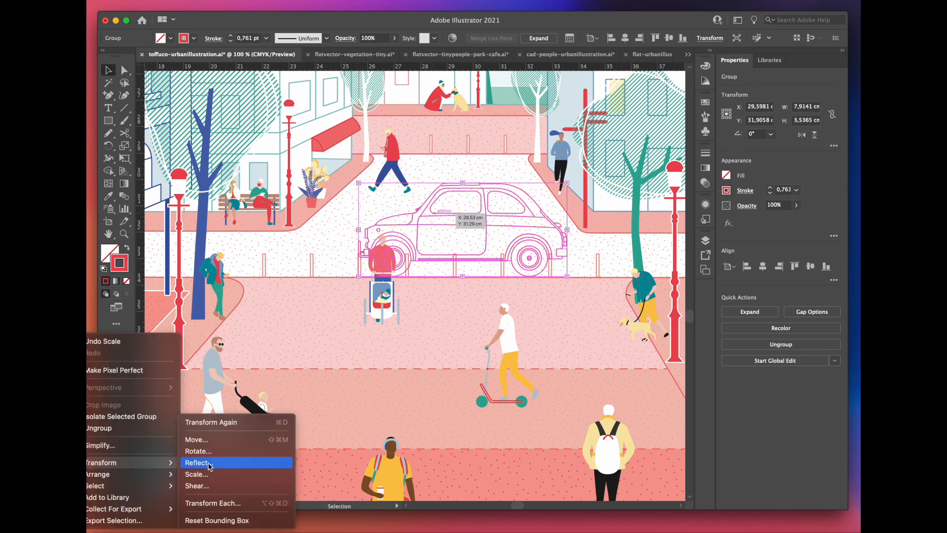
click(210, 461)
key(Return)
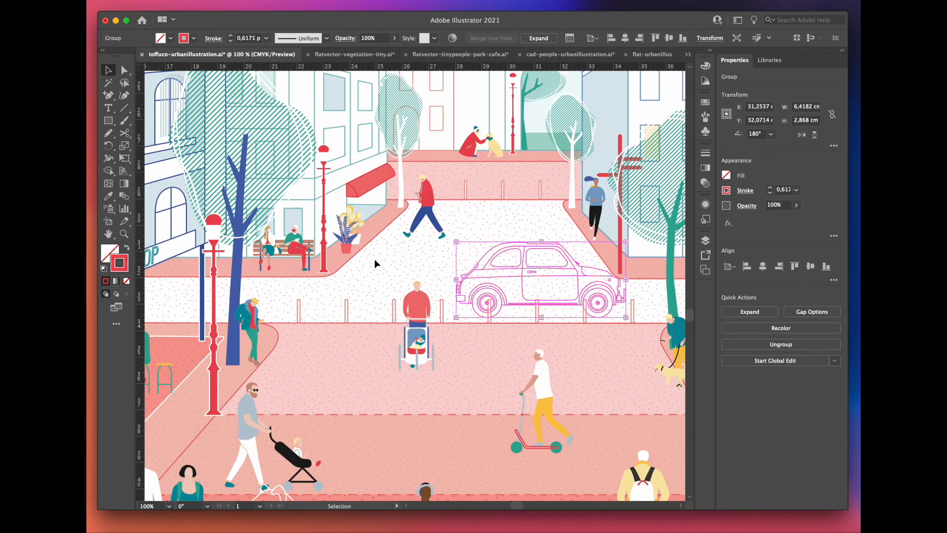
click(363, 286)
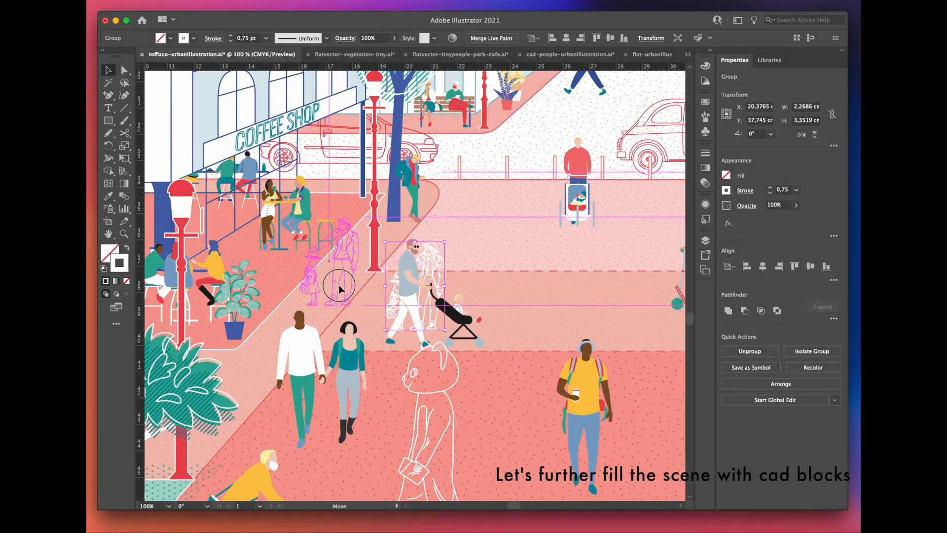
Step: Move the outlined adult and child to Layer 5, beside the coffee shop's street lamp, and lock Layer 2
click(709, 242)
drag(685, 284, 684, 252)
click(585, 285)
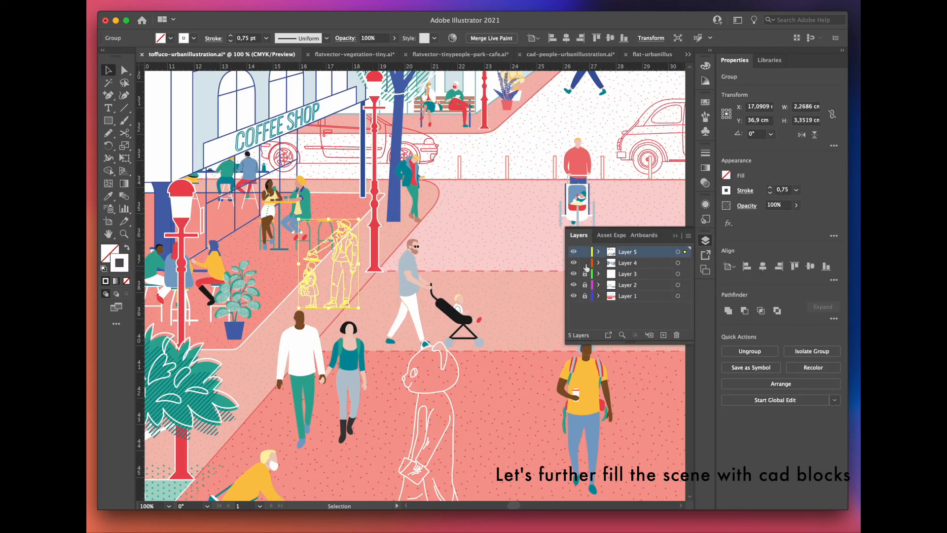
click(675, 235)
scroll(340, 275, up, 1)
drag(359, 271, 360, 259)
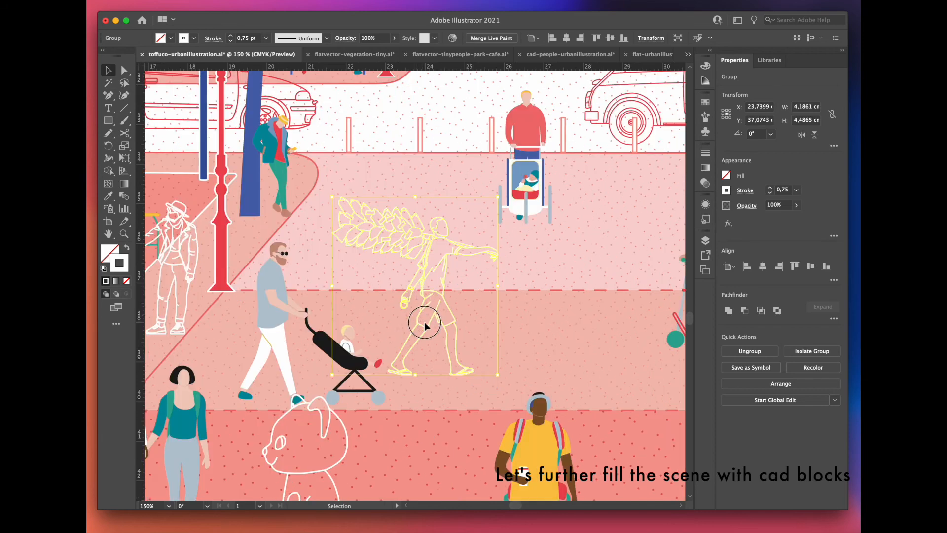
Step: Spread white CAD outlines over the street, including a tree carrier, cyclist, skateboarder, balloon holder and photographer
drag(424, 321, 446, 178)
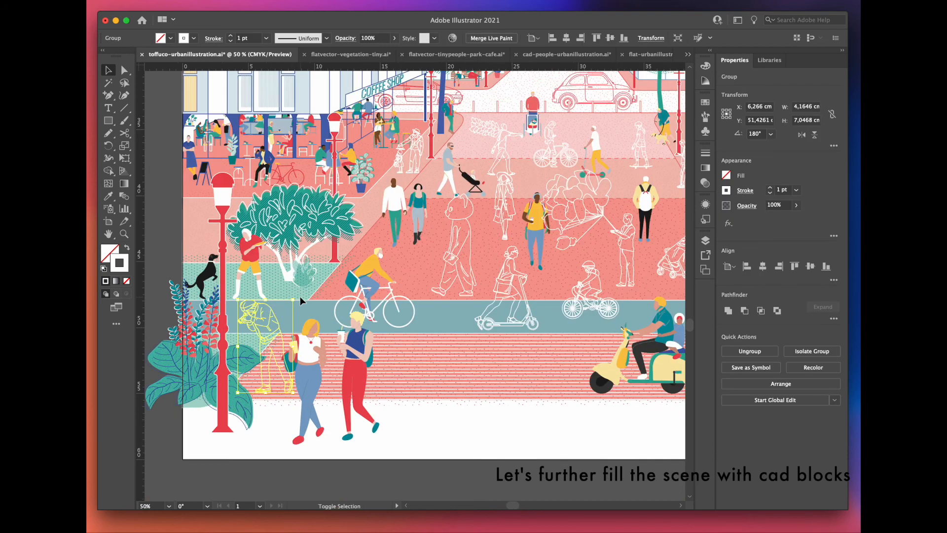
drag(300, 296, 295, 298)
drag(431, 347, 240, 308)
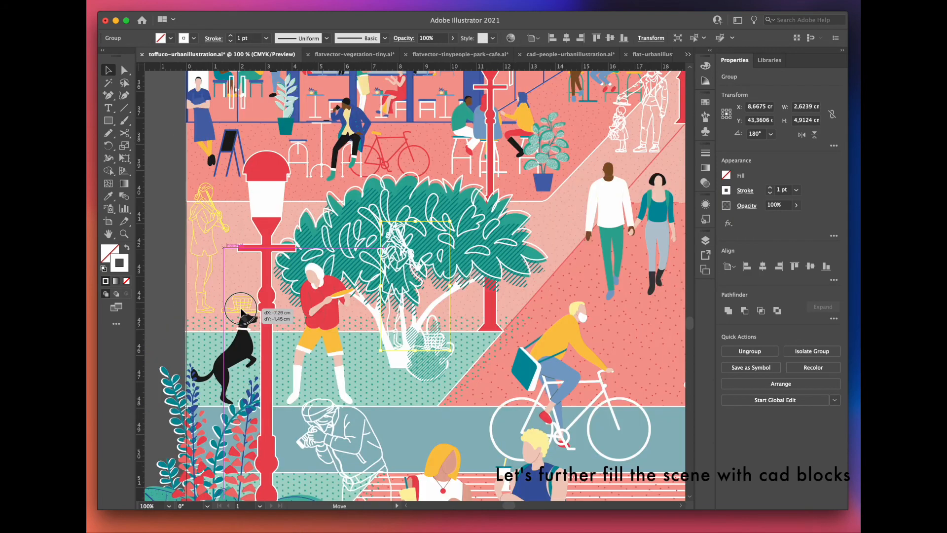
click(163, 273)
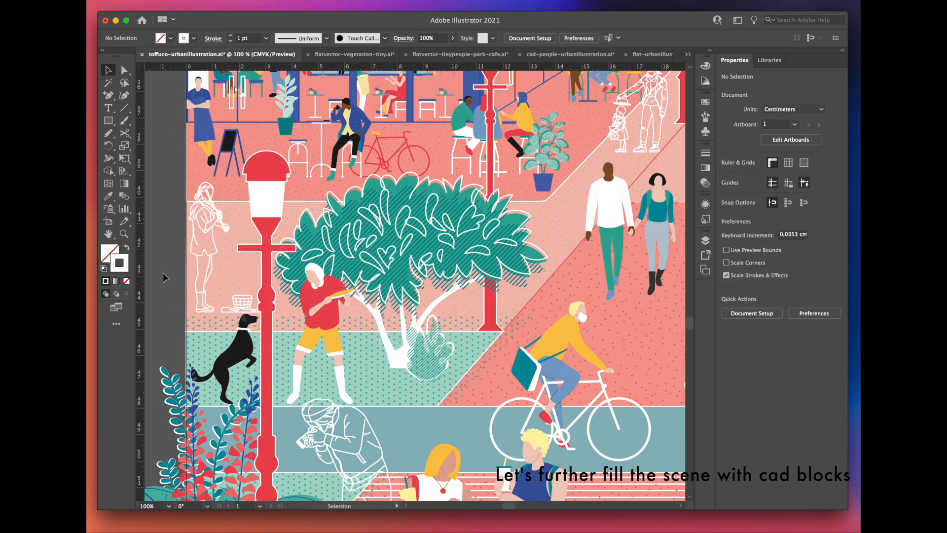
Step: Add more white CAD outline figures, including a scooter rider and a child cyclist on the bike lane
scroll(162, 272, down, 6)
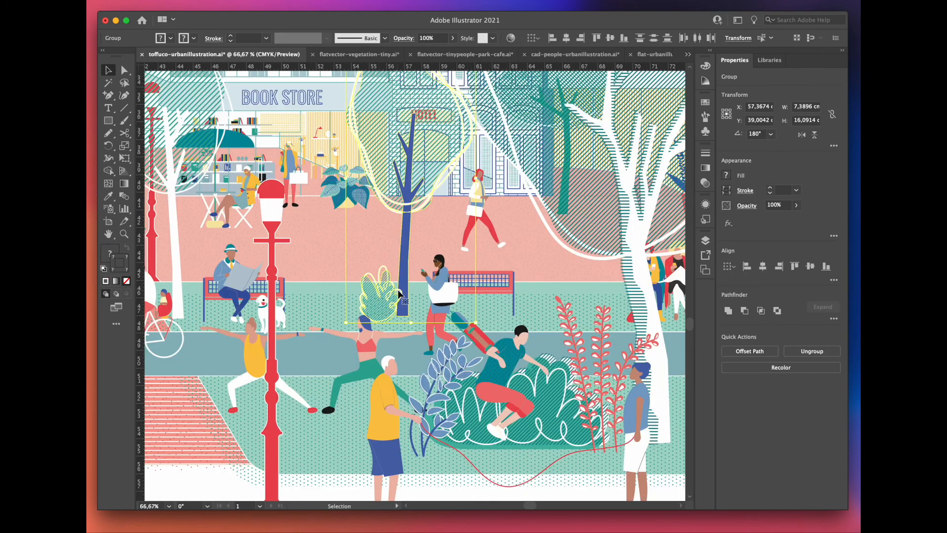
drag(400, 293, 379, 292)
click(490, 289)
drag(489, 291, 513, 292)
drag(443, 297, 412, 292)
click(401, 267)
key(super+v)
Step: Paste one more CAD outline figure into the scene, position it and send it to the back
key(super+v)
drag(430, 246, 336, 354)
super+click(330, 248)
key(super+v)
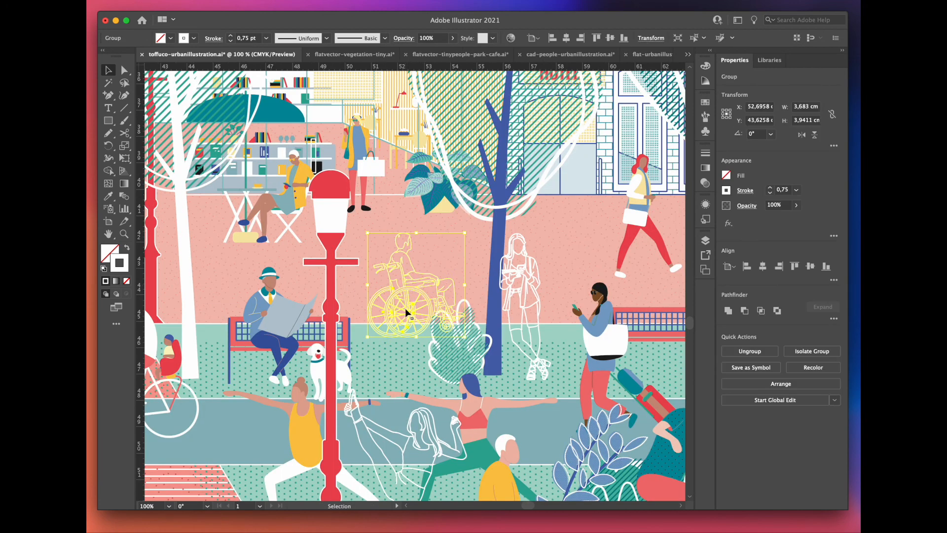
drag(405, 308, 363, 289)
right_click(363, 289)
mouse_move(152, 474)
click(217, 503)
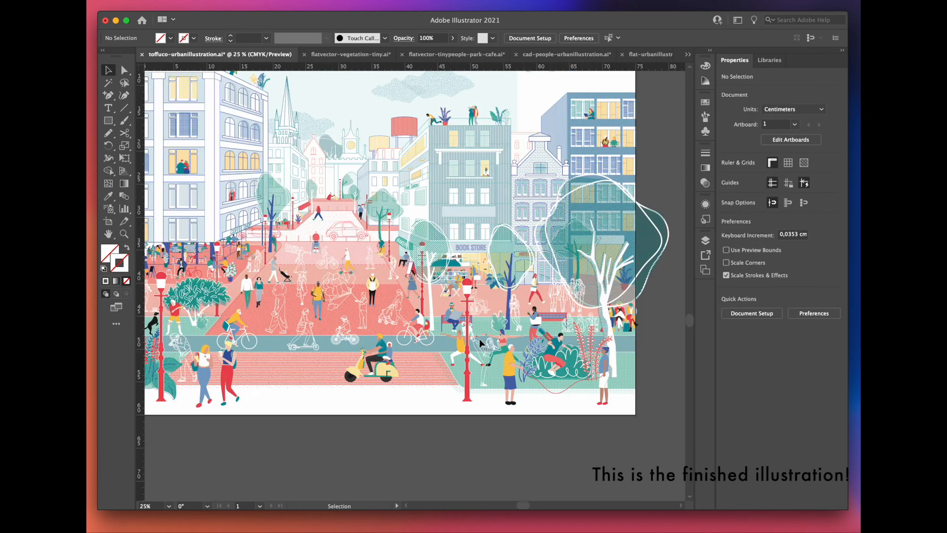
Step: Examine the finished illustration up close, from the street and its figures to the building fronts and rooftops
drag(327, 249, 359, 304)
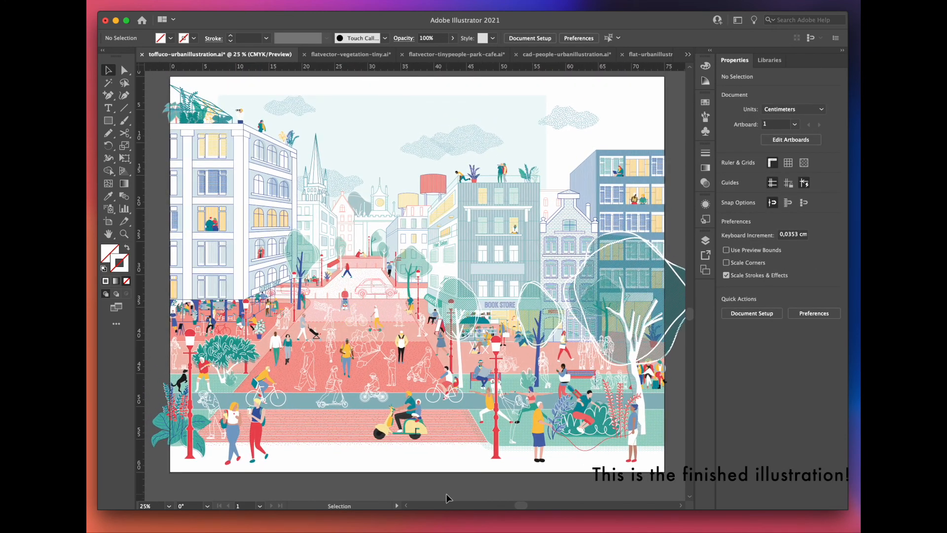
scroll(176, 428, up, 3)
drag(331, 99, 244, 225)
drag(487, 86, 466, 186)
drag(657, 299, 480, 219)
drag(648, 379, 448, 254)
drag(661, 123, 557, 447)
drag(395, 93, 623, 230)
drag(192, 310, 528, 387)
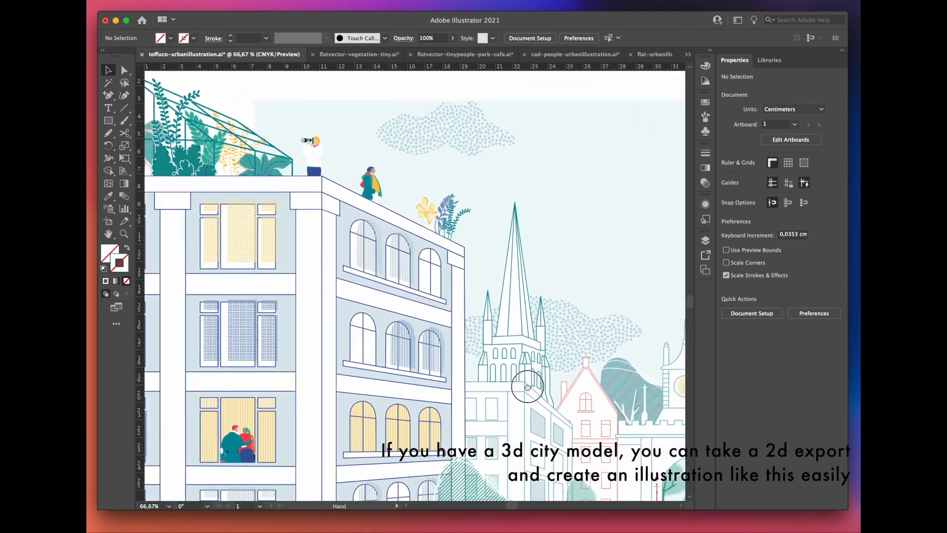
Step: Recolour the pale sky rectangle with the palette's darkest blue and stretch it over the whole artboard, about 75 by 60 cm
scroll(527, 387, down, 10)
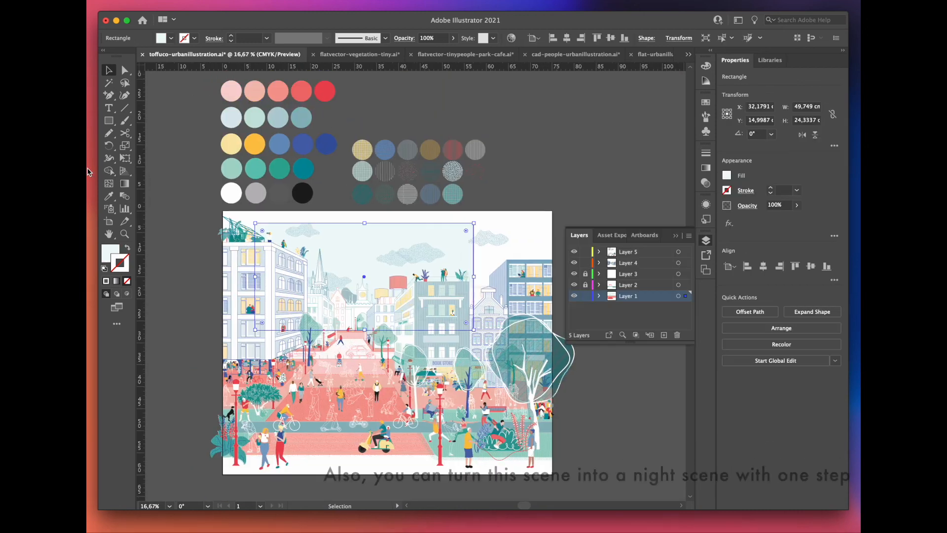
click(109, 196)
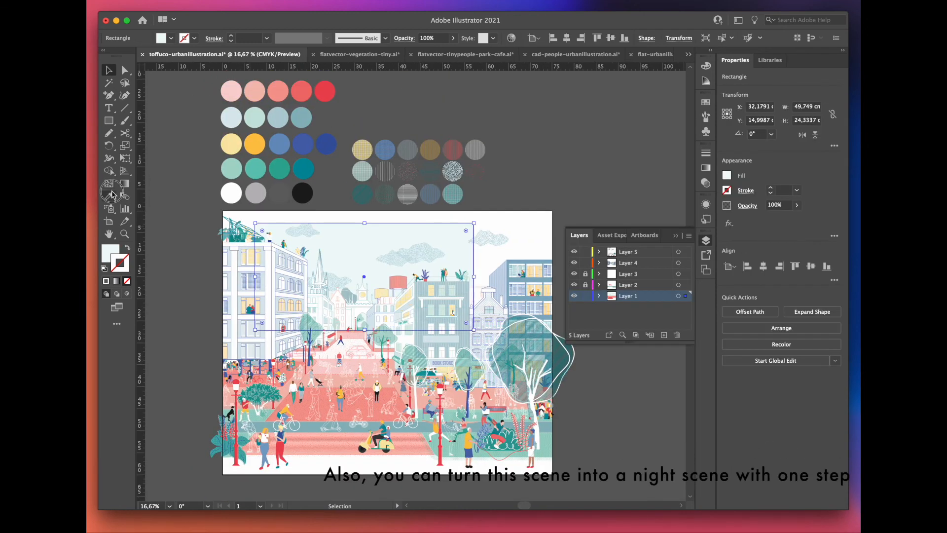
click(332, 140)
key(v)
drag(254, 330, 222, 475)
drag(473, 349, 555, 359)
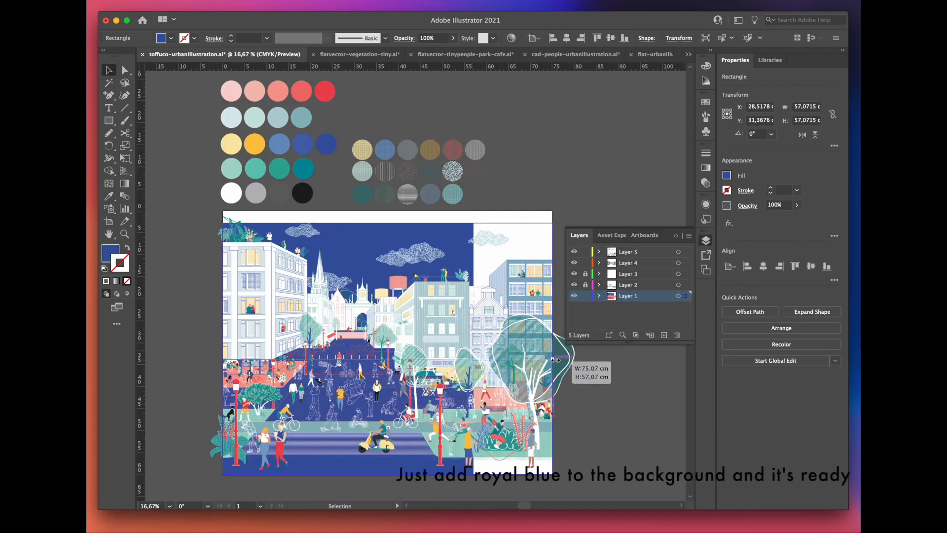
drag(387, 223, 387, 211)
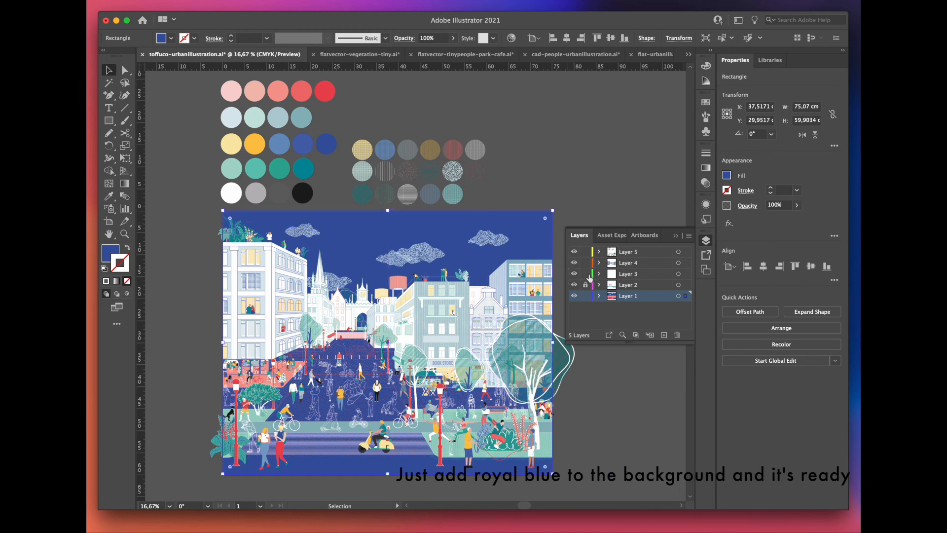
Step: Fill all artwork on Layer 3, the white building shapes, with the palette's darkest blue
click(679, 274)
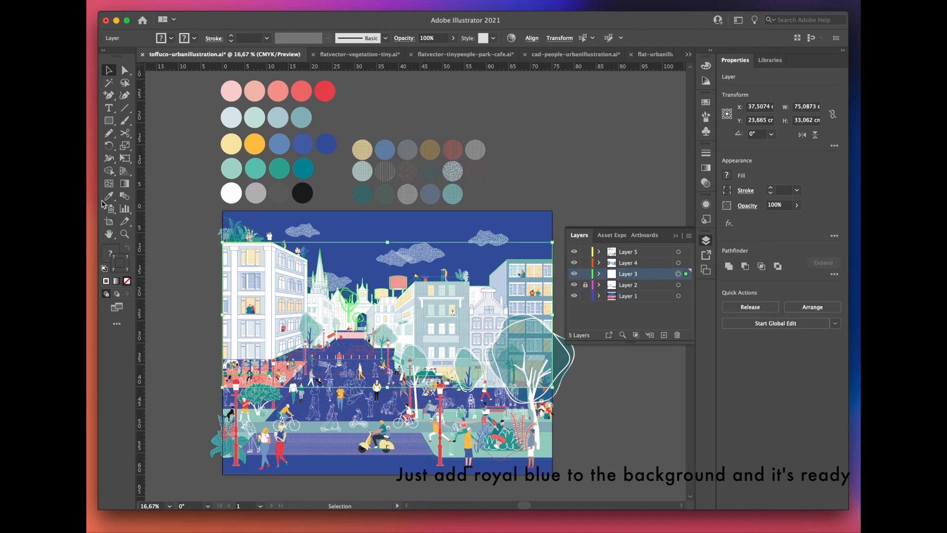
click(326, 144)
click(676, 235)
click(602, 319)
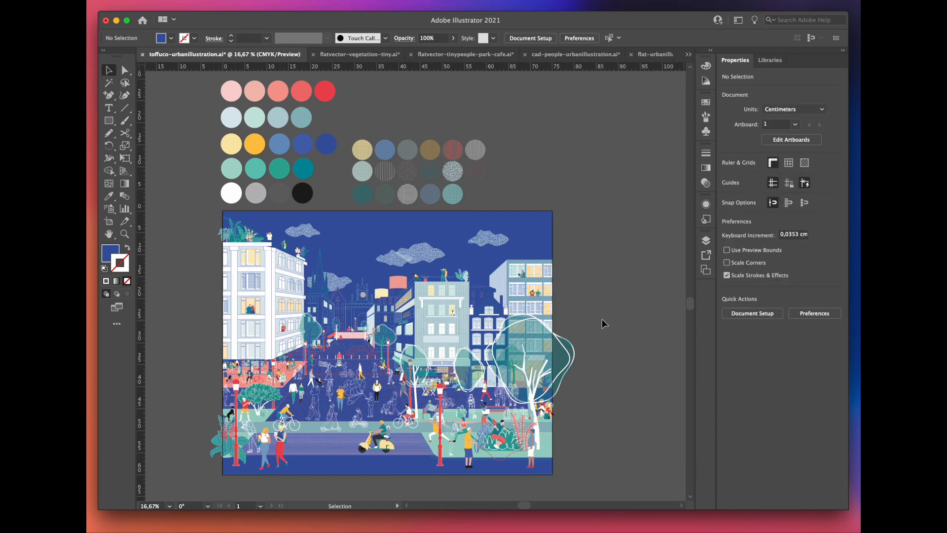
scroll(347, 436, up, 1)
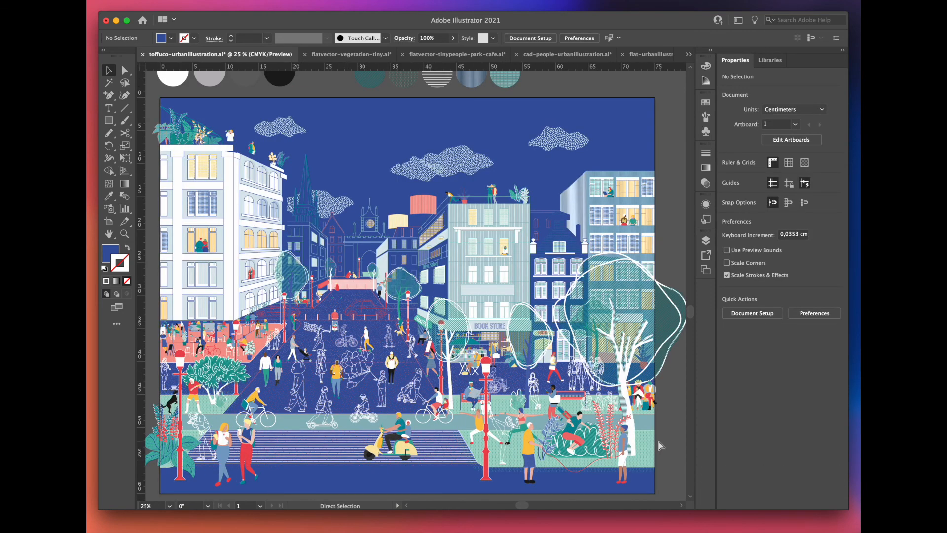
Step: Undo the night-scene changes to the building layer and the background rectangle, and deselect everything
key(super+z)
key(super+z)
key(super+z)
key(super+z)
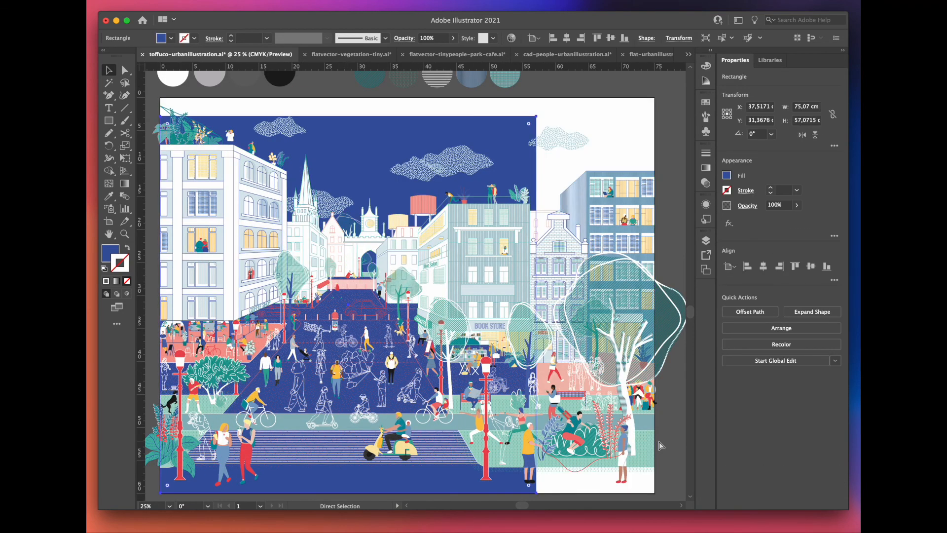
key(super+z)
click(661, 445)
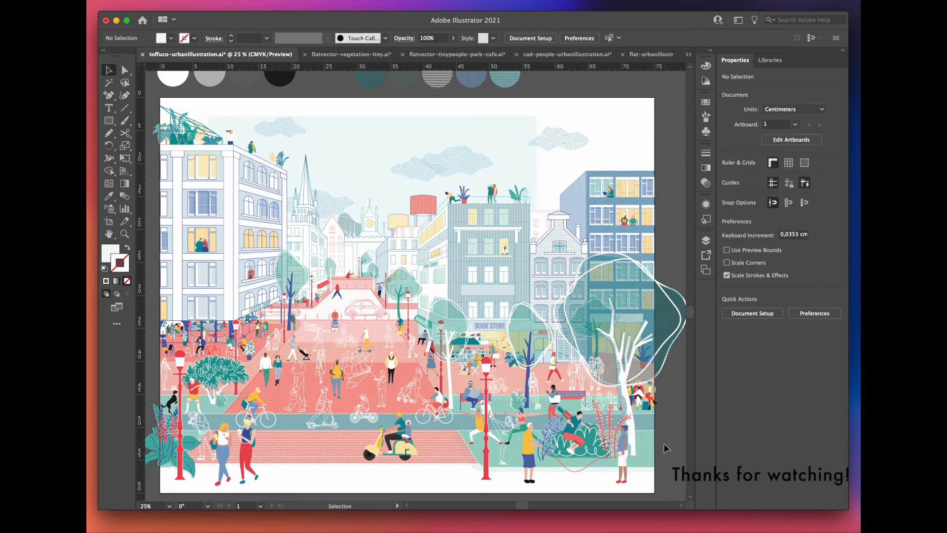